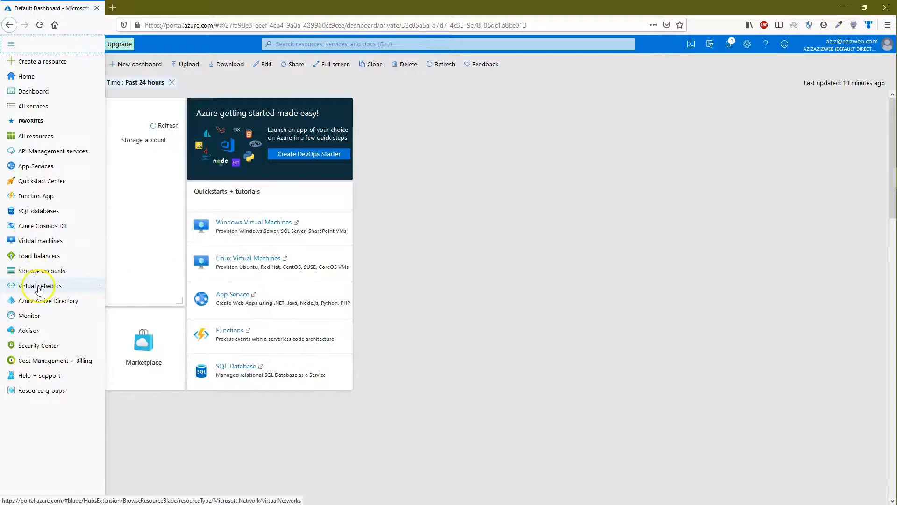
Find the virtual networks service by searching all services for "vnet" and start creating a new virtual network
mouse_move(66, 289)
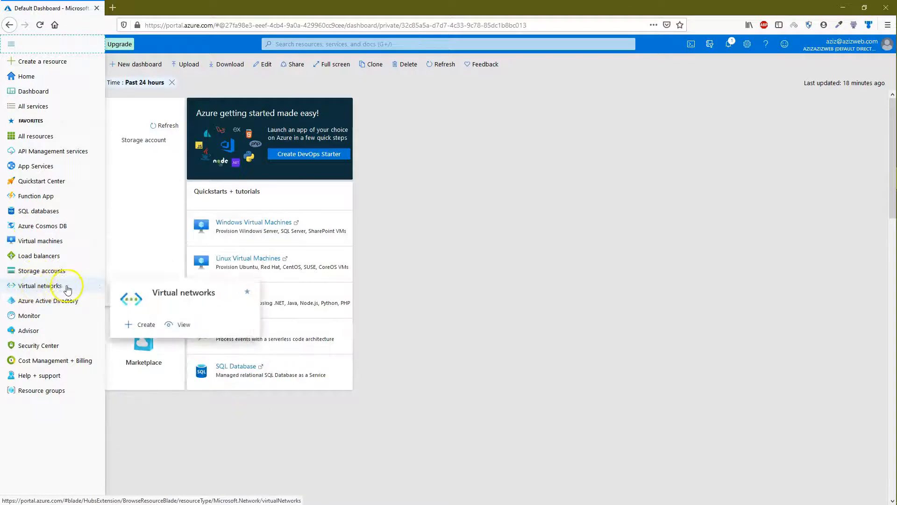
click(42, 109)
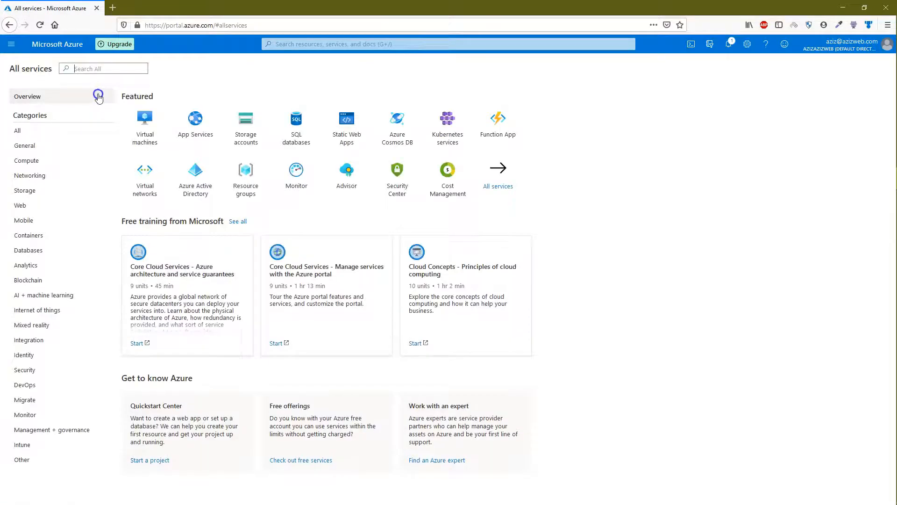
text(vnet)
key(Return)
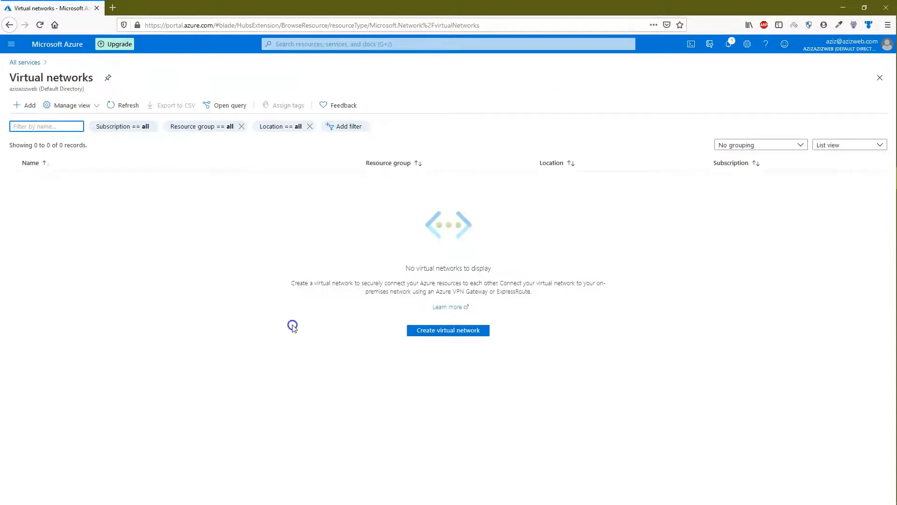
click(28, 106)
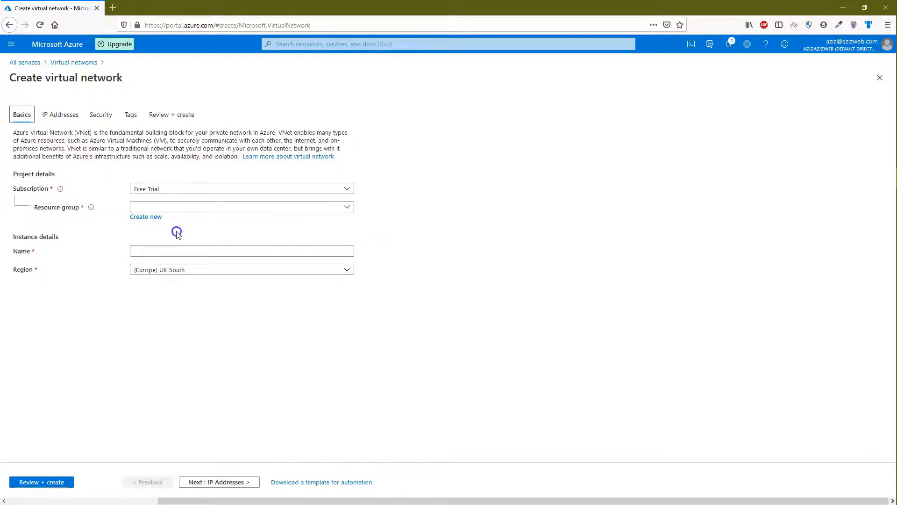
Assign the virtual network to the UKS-Platform-AppDev-RG resource group and name it UKS-Platform-AppDev-Vnet
click(216, 207)
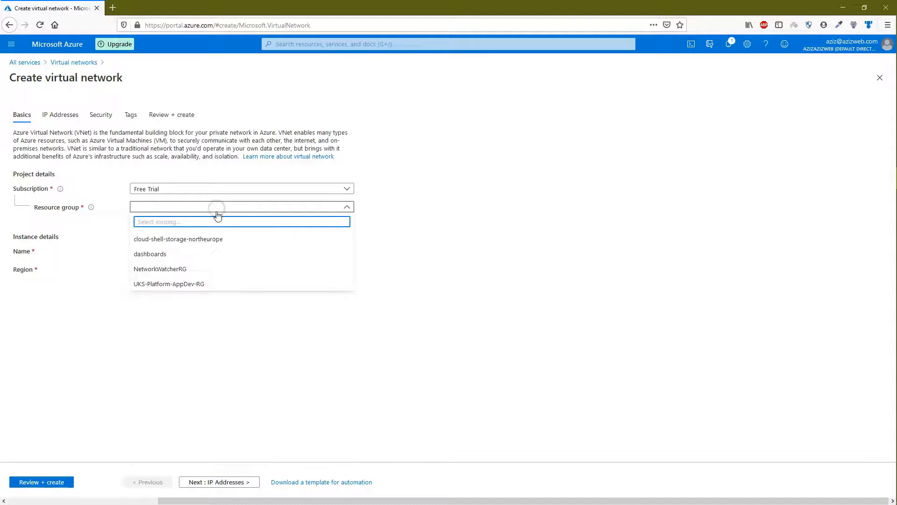
click(189, 284)
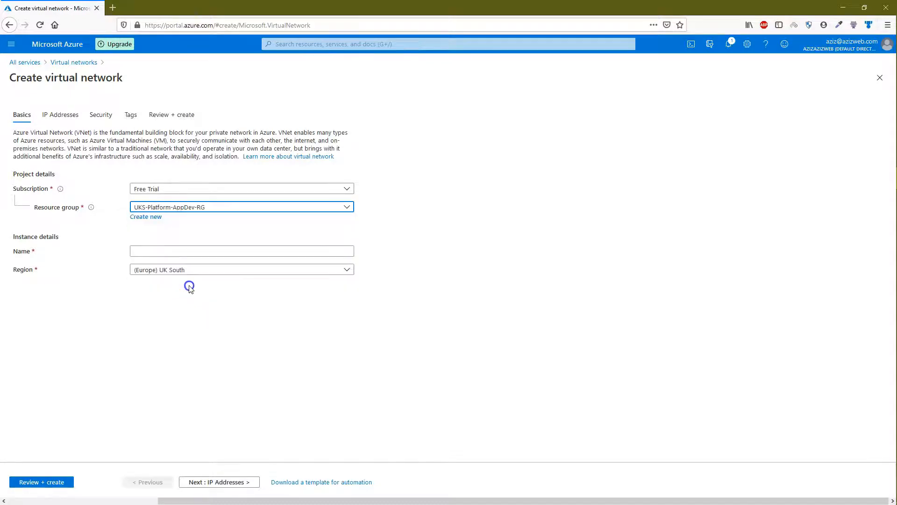
click(172, 313)
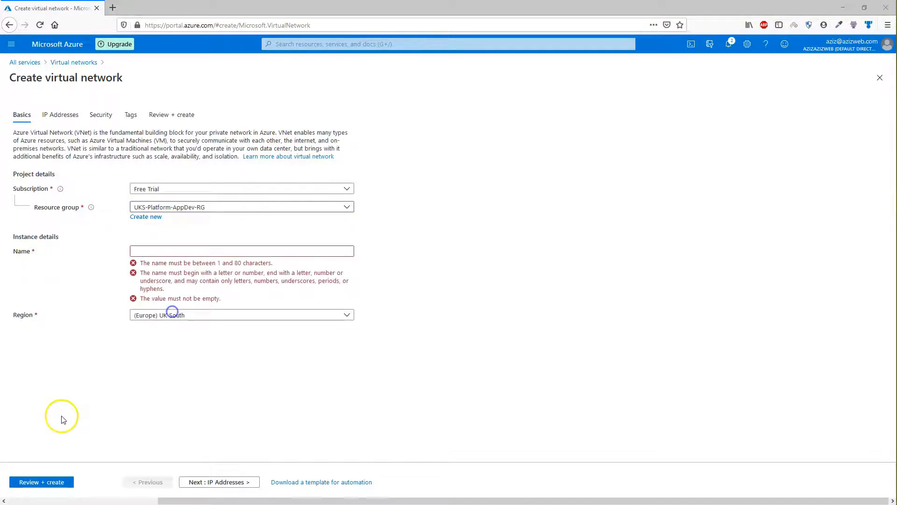
click(142, 254)
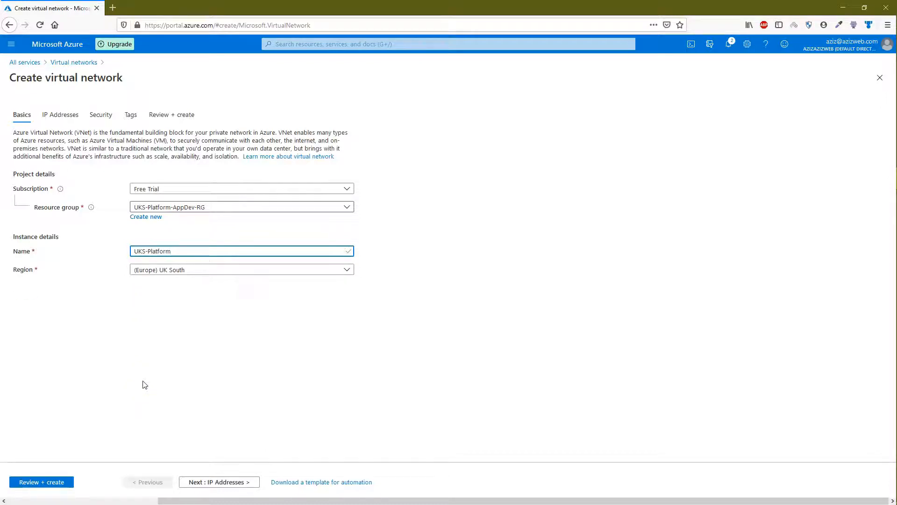
text(AppDev-Vnet)
click(208, 423)
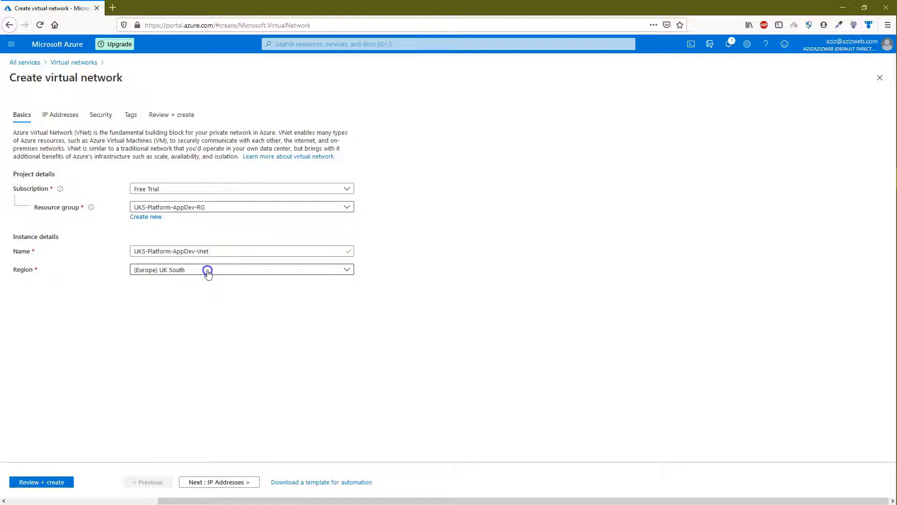
Choose (Europe) UK South as the virtual network's region and proceed to the IP address settings
click(208, 271)
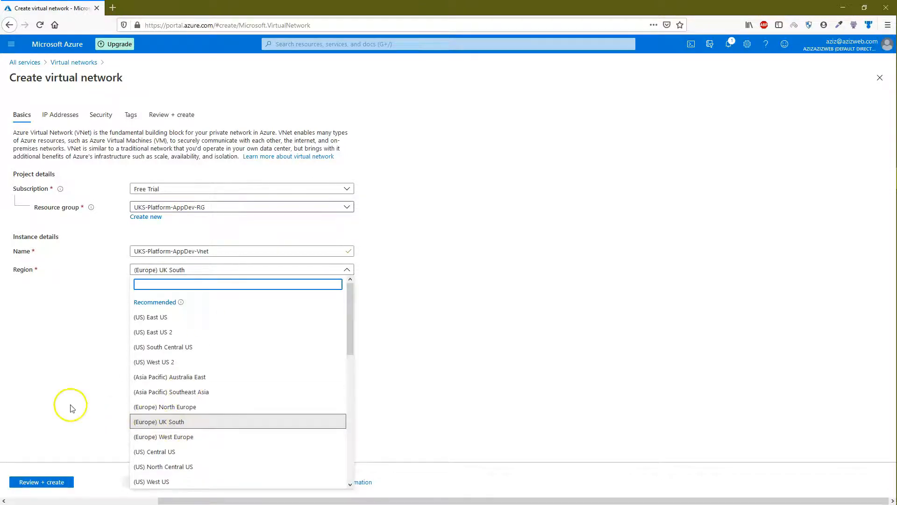
click(160, 421)
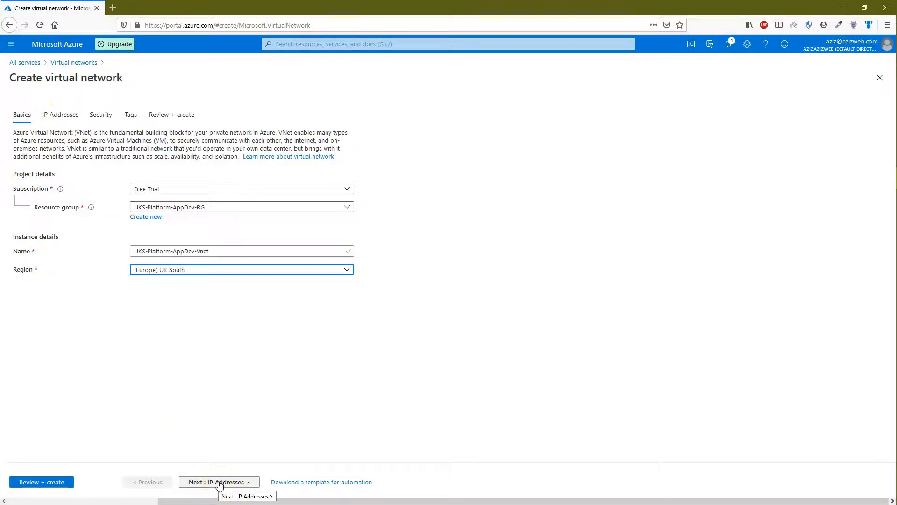
click(219, 483)
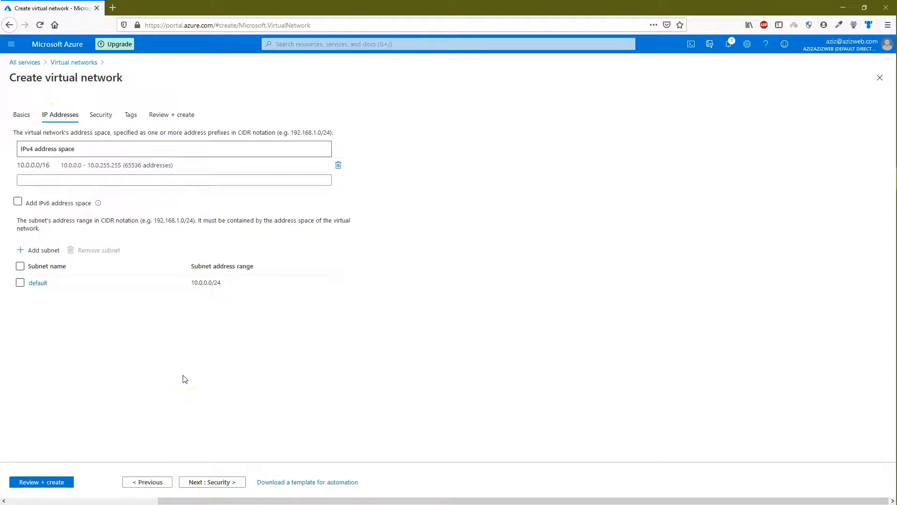
Set the virtual network's IPv4 address space to 10.0.0.0/22
click(52, 166)
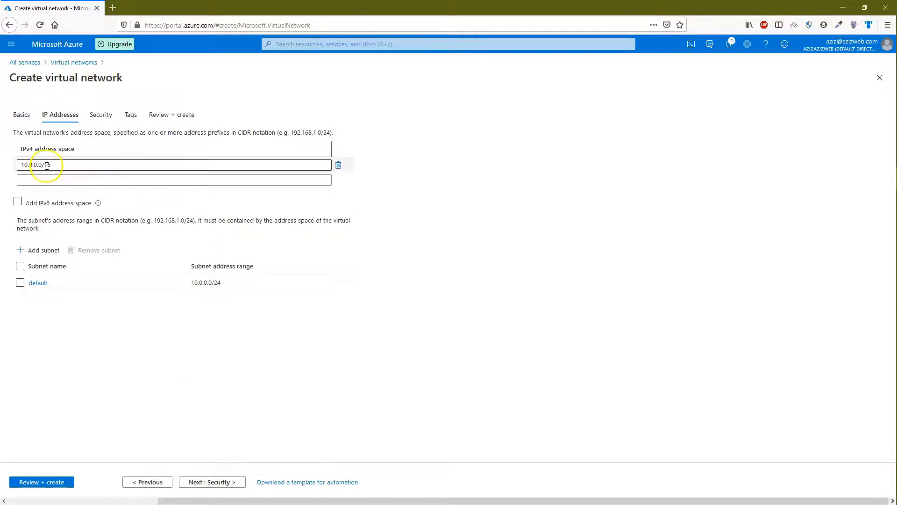
click(56, 164)
drag(56, 165, 11, 164)
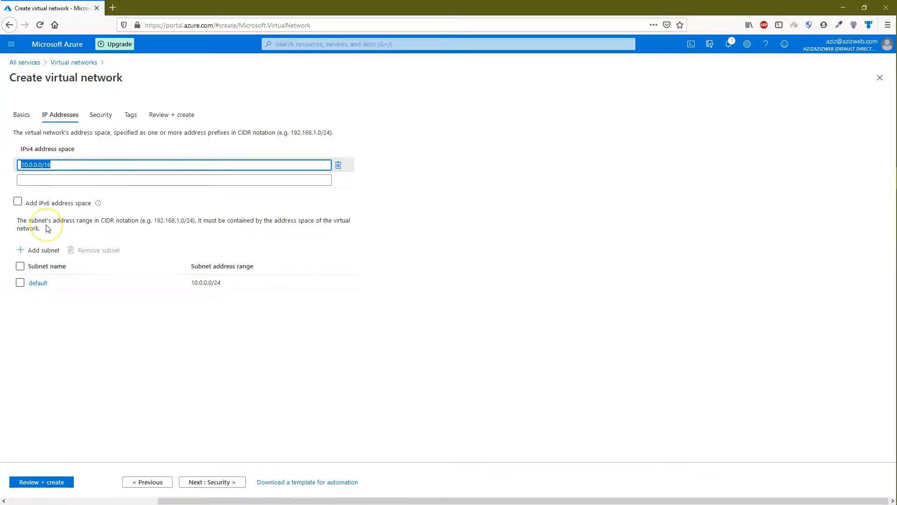
key(alt)
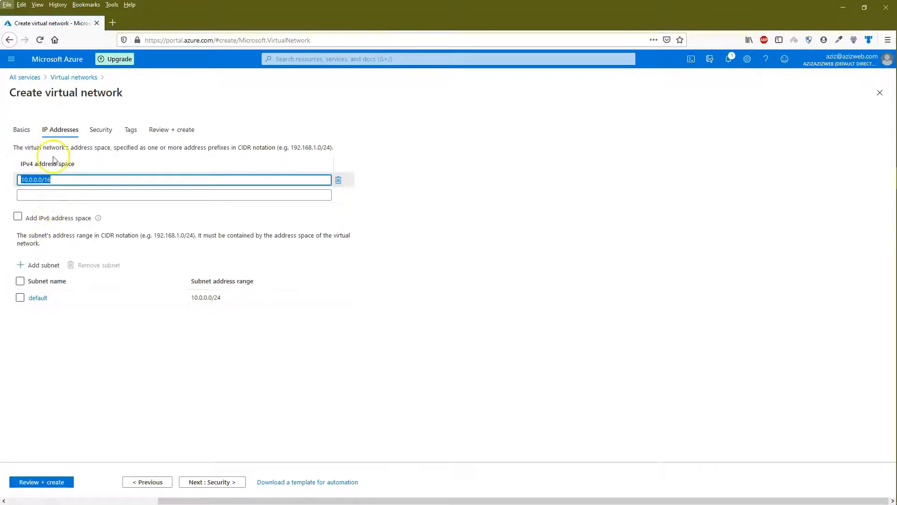
key(alt)
click(39, 166)
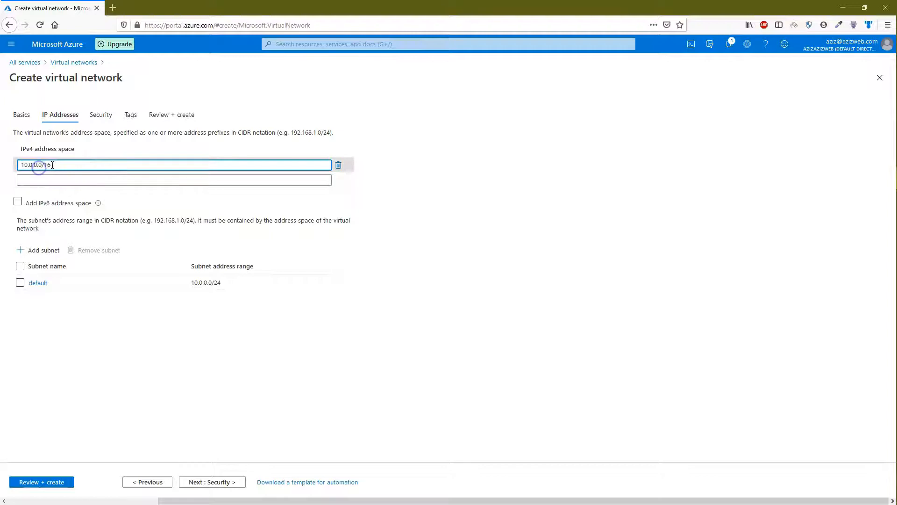
key(BackSpace)
key(BackSpace)
text(22)
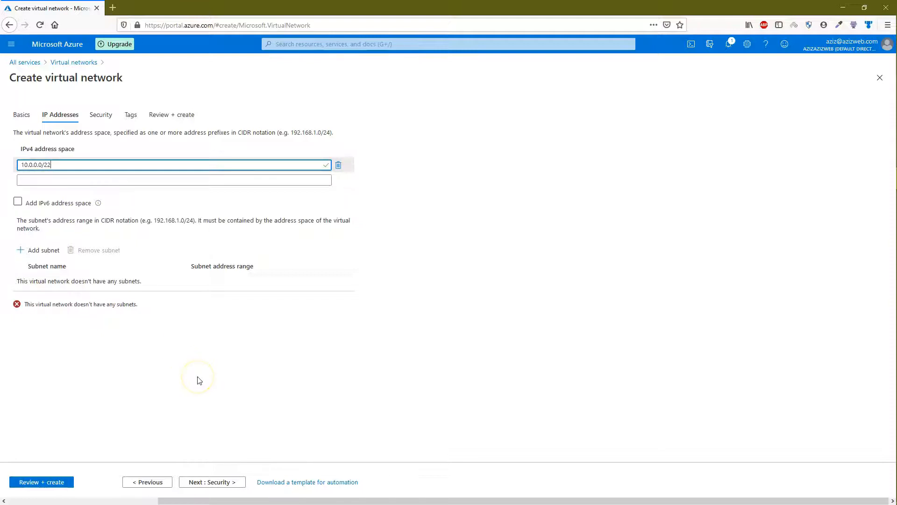
click(298, 180)
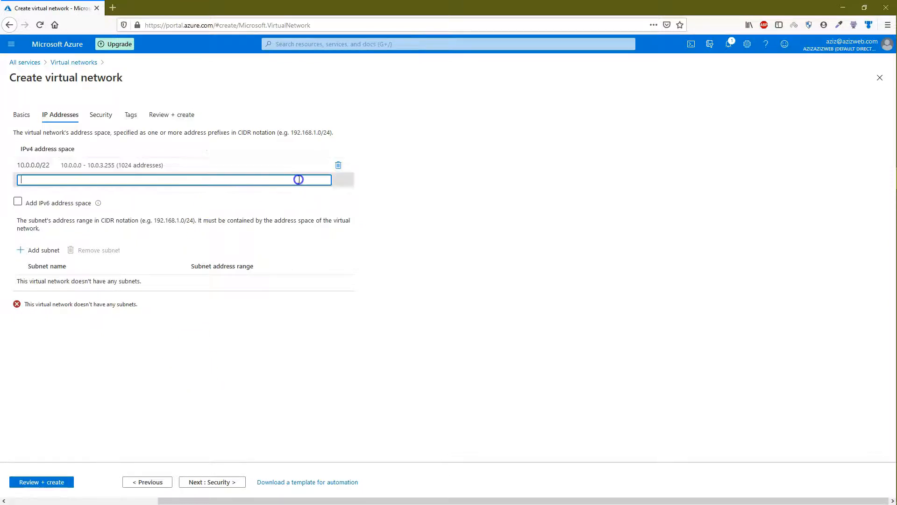
click(150, 417)
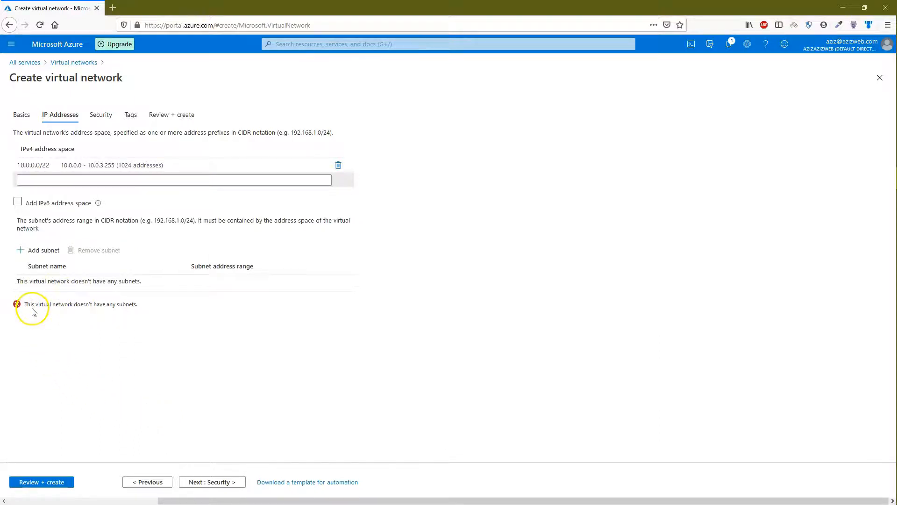
click(46, 302)
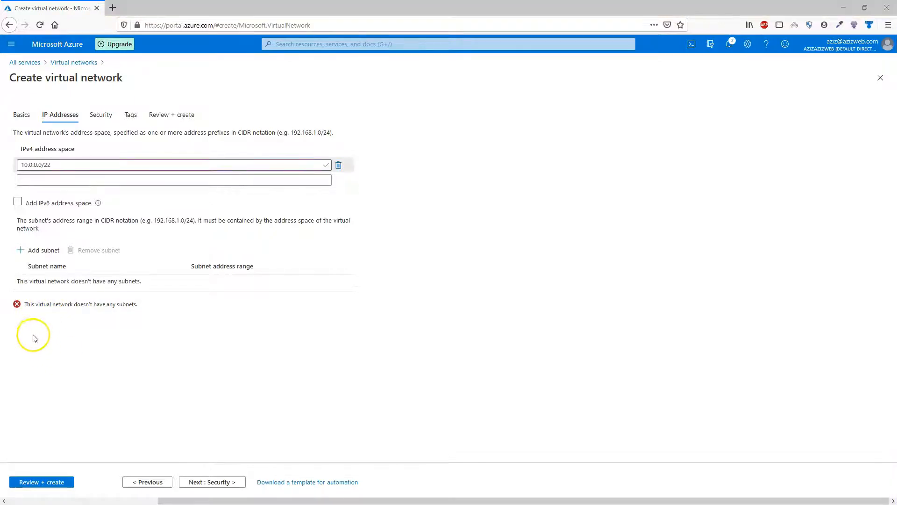
Add a subnet named UKS-Platform-AppsDev-SN with the address range 10.0.0.0/24
click(35, 251)
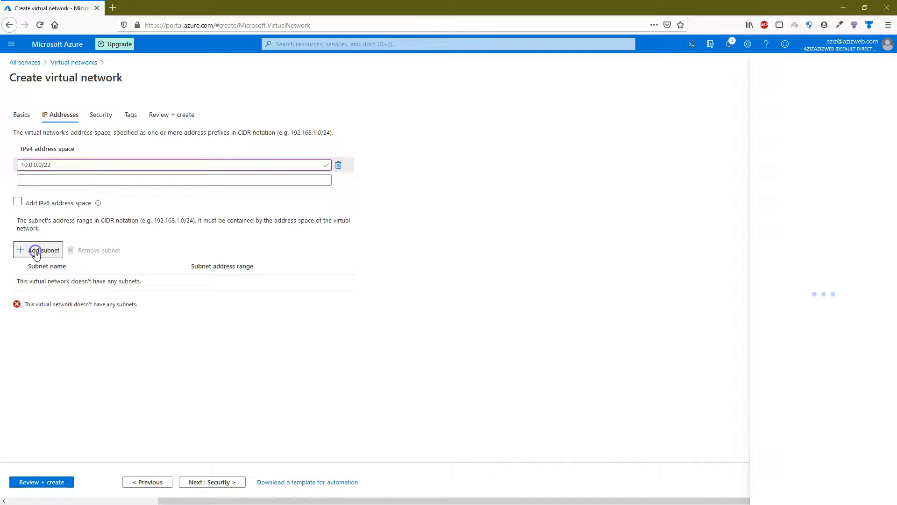
click(776, 109)
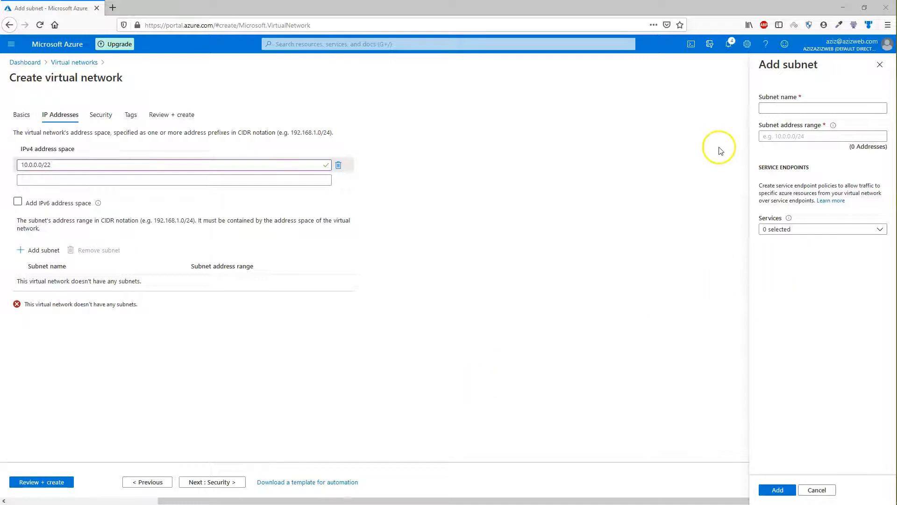
click(782, 109)
click(782, 108)
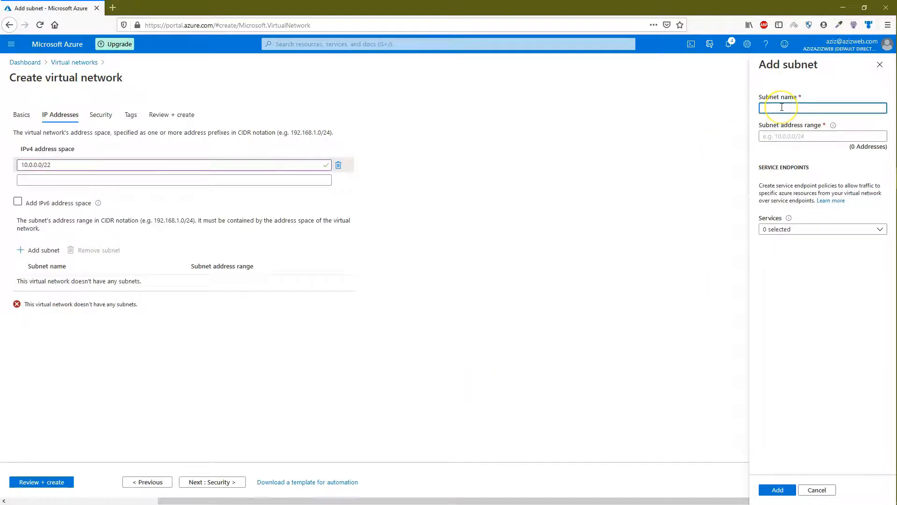
text(UKS-Platform-AppsDev-SN)
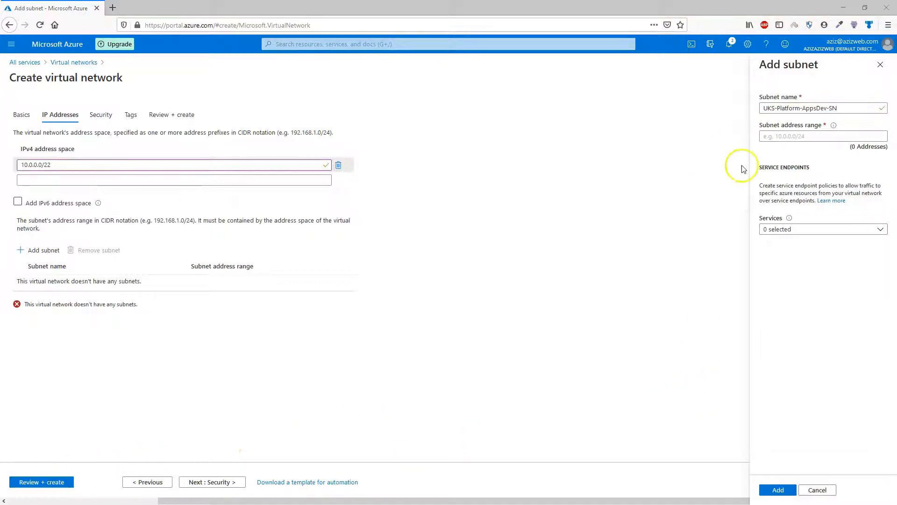
click(769, 136)
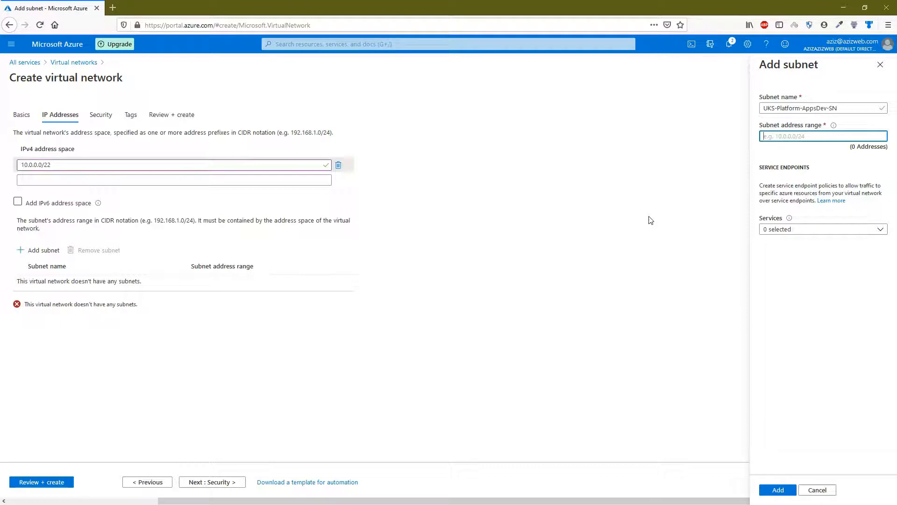
text(10.0.0.0/24)
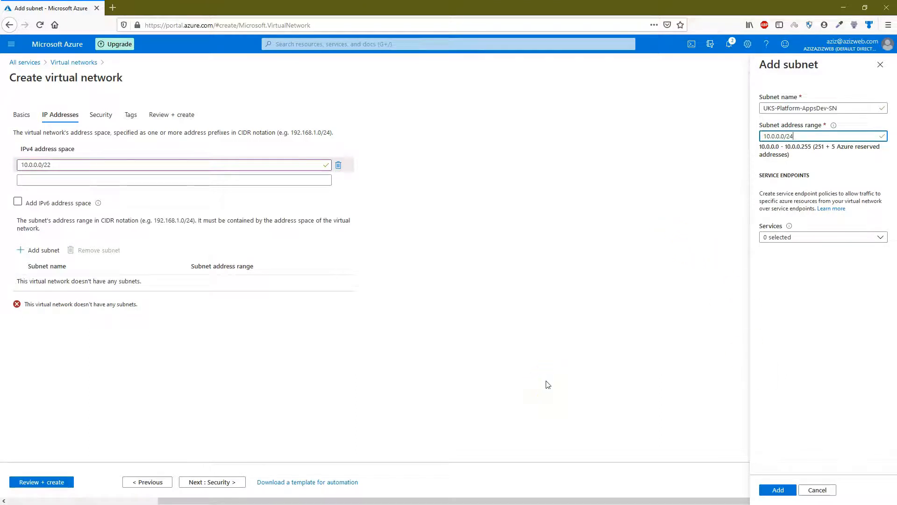
click(770, 489)
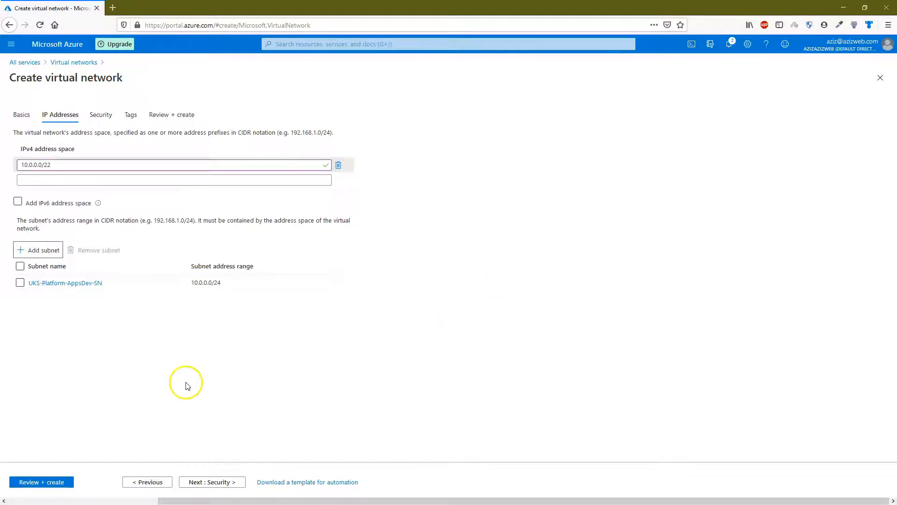
Add a second subnet named UKS-Platform-VM-SN with the address range 10.0.1.0/24
click(41, 253)
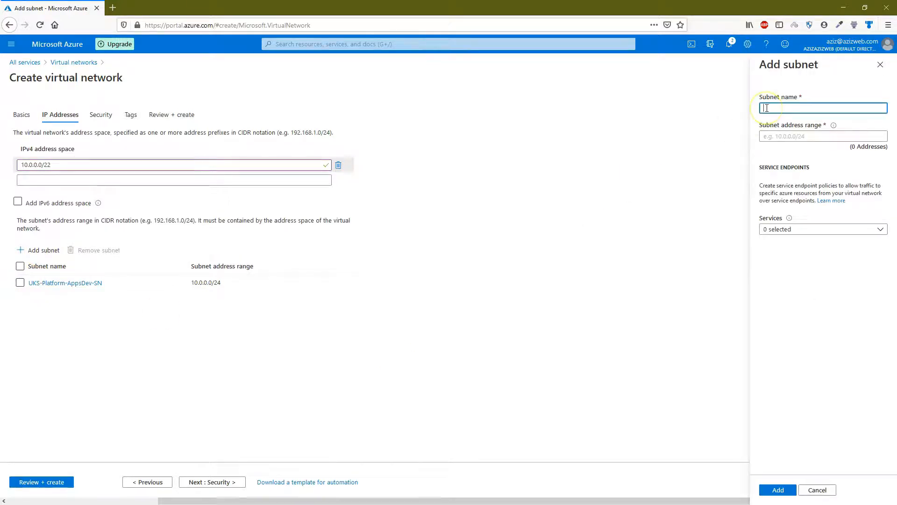
text(another subnet click on + Add subnet button)
key(ctrl+a)
key(BackSpace)
text(UK)
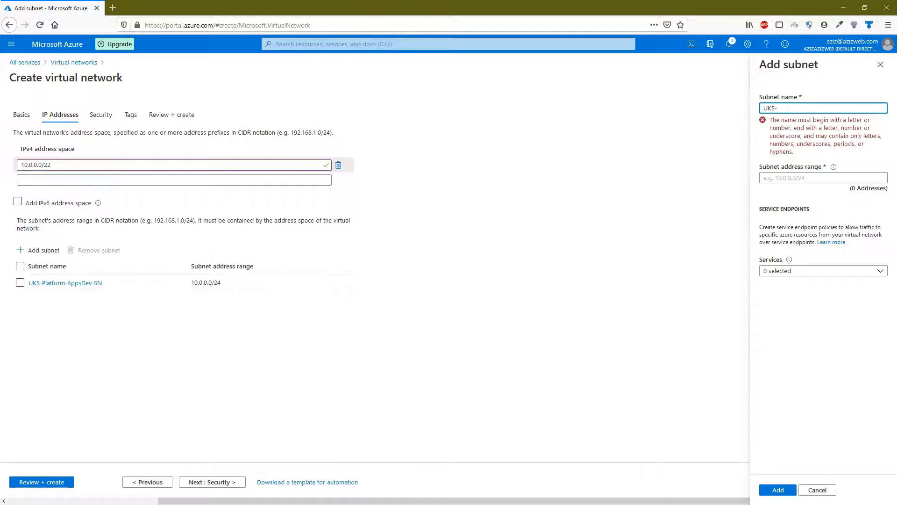
text(S-)
click(781, 108)
text(Platform-VM-SN)
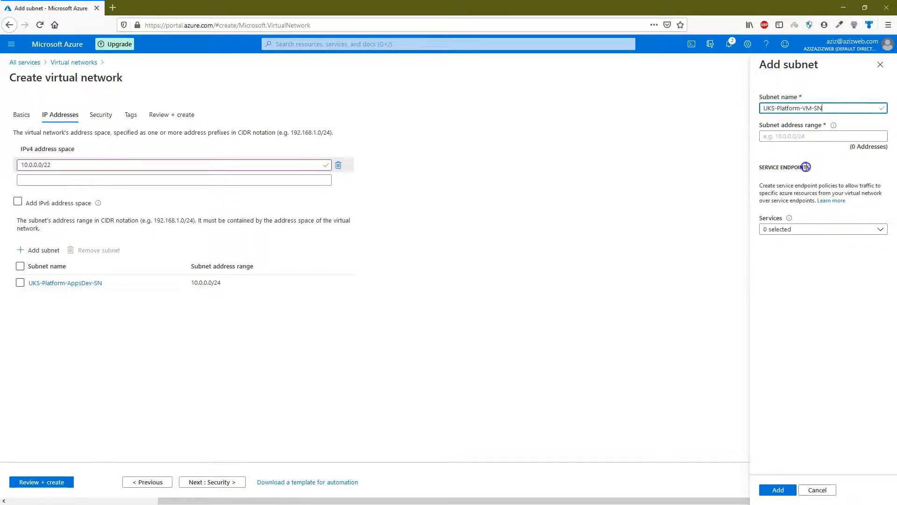
click(804, 134)
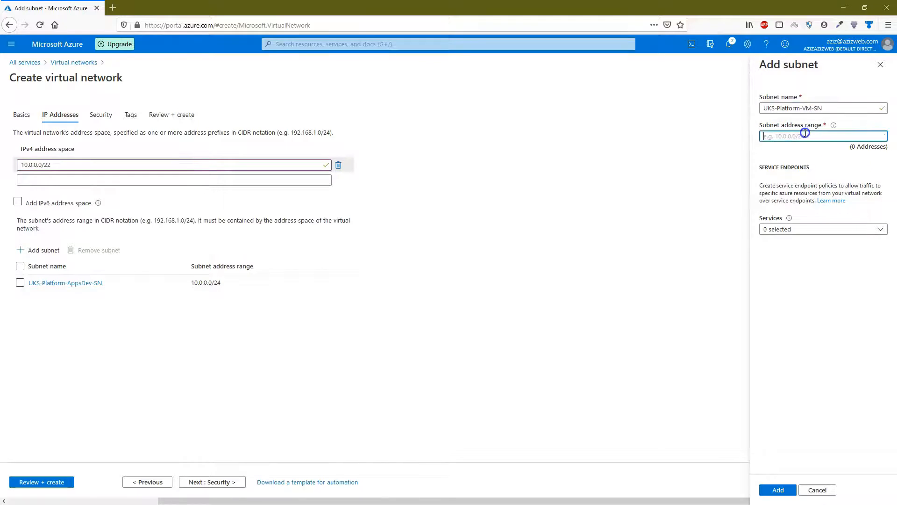
text(10.0.1.0/24)
key(Tab)
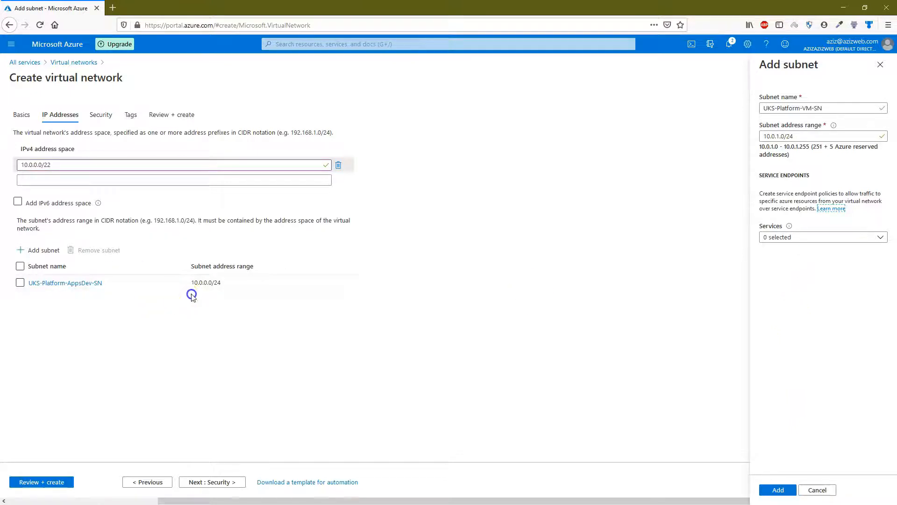
click(642, 371)
click(769, 490)
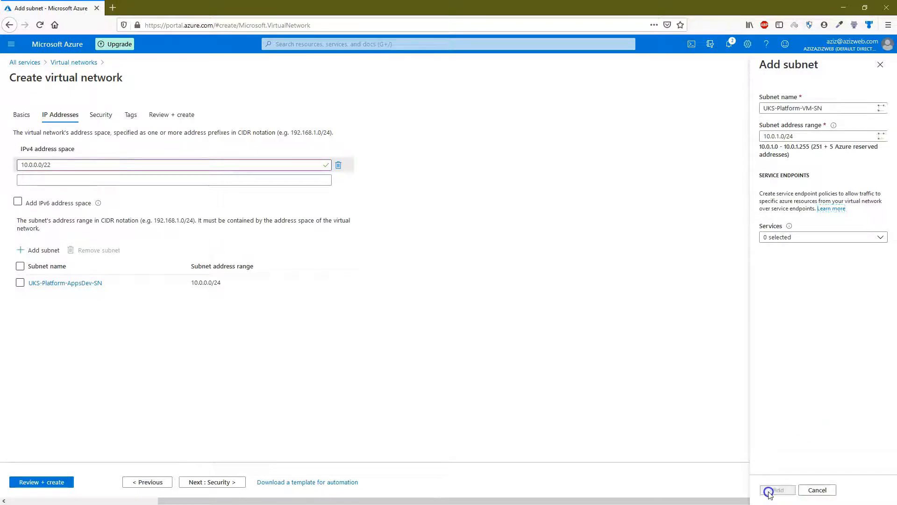
click(528, 319)
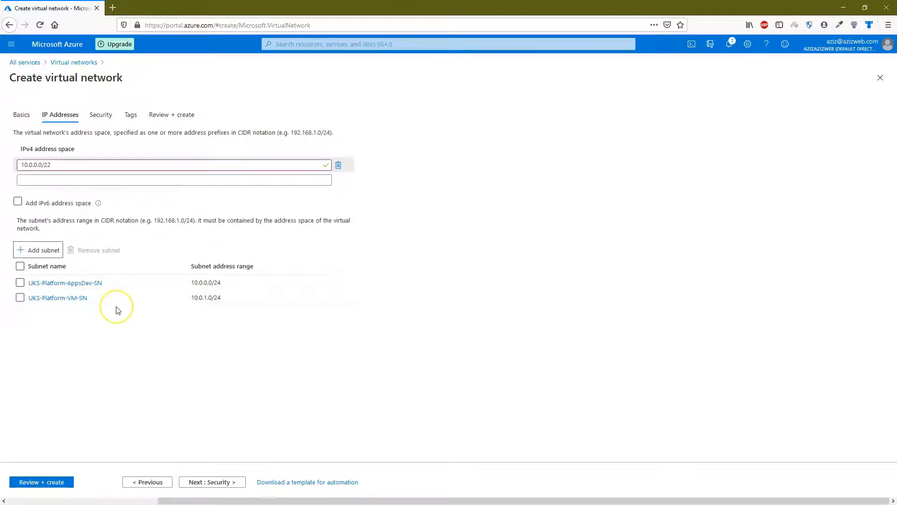
key(alt)
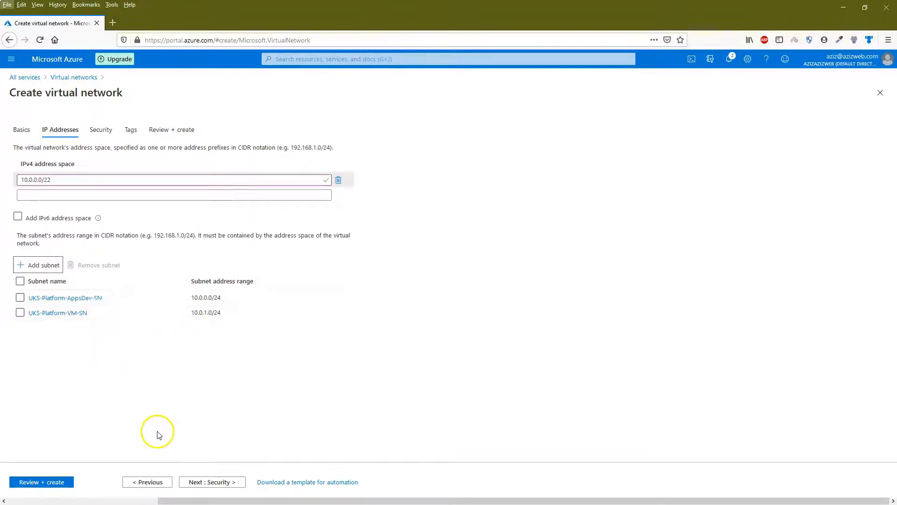
Keep the virtual network's default security settings and proceed to its tags
click(214, 482)
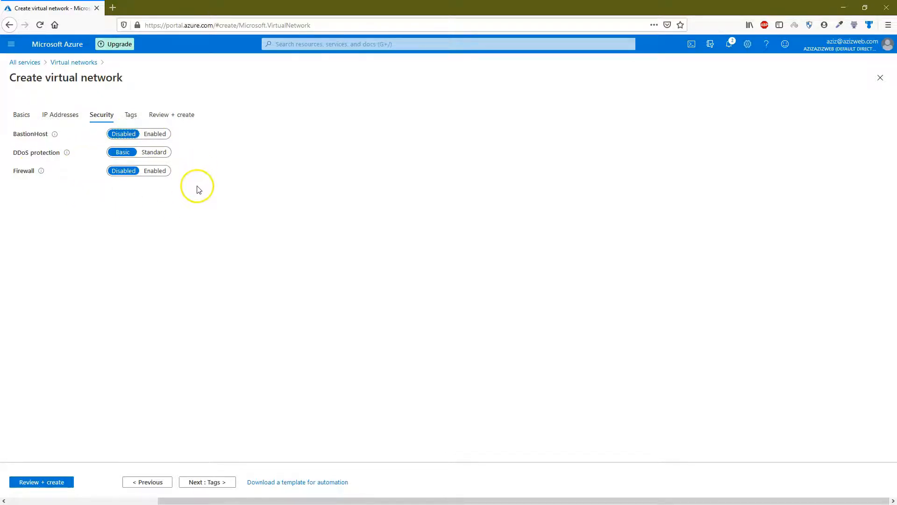
mouse_move(54, 136)
click(202, 482)
Tag the virtual network with Project set to Micro Service POC and Team set to Platform
click(147, 187)
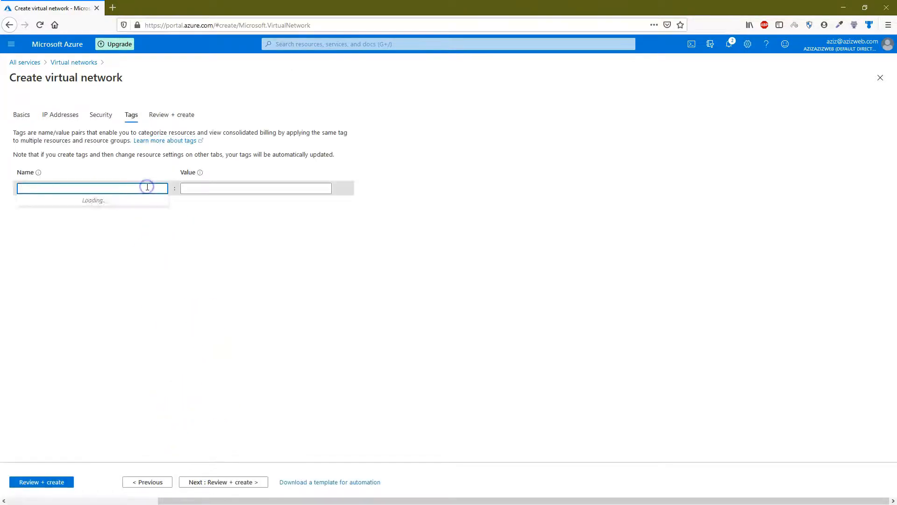
text(P)
click(140, 216)
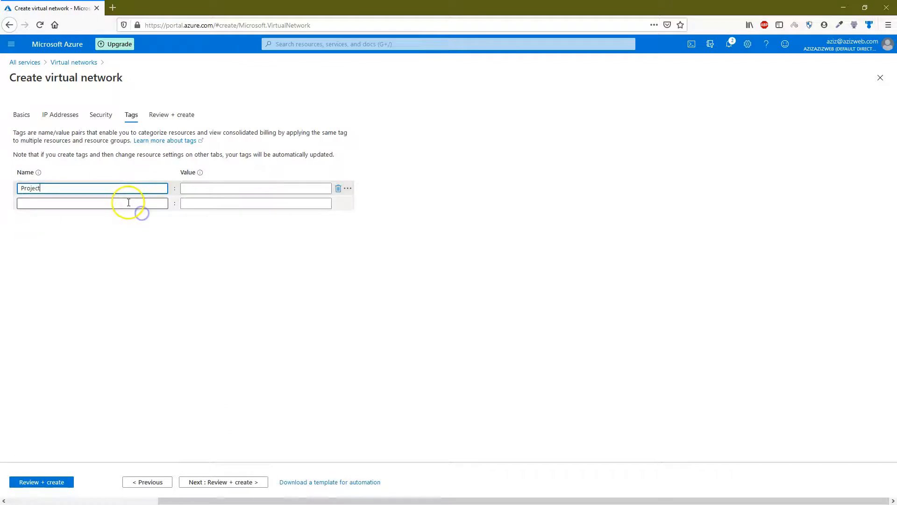
click(129, 202)
text(te)
click(95, 234)
click(205, 202)
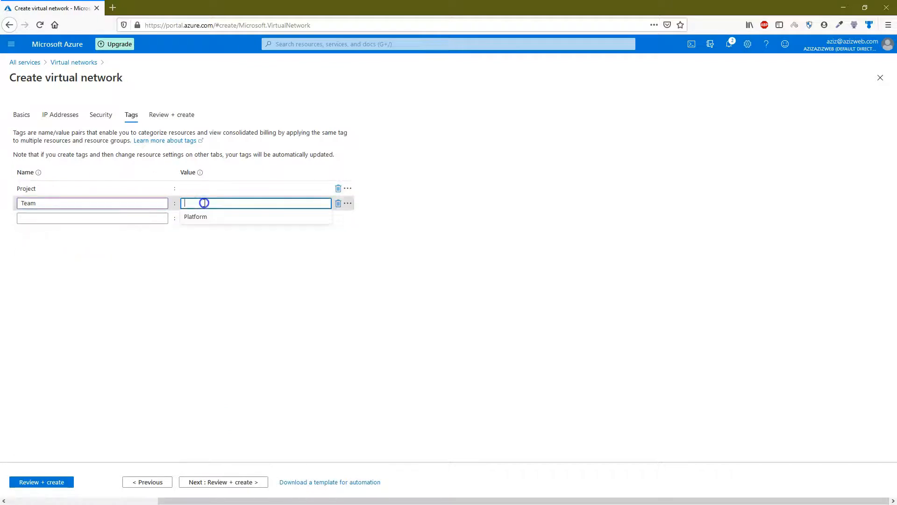
click(210, 189)
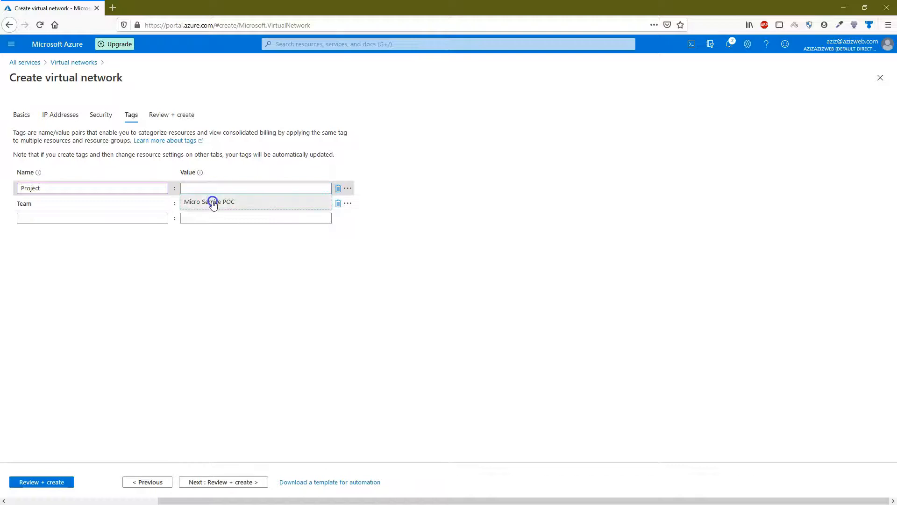
click(211, 200)
click(211, 203)
click(206, 218)
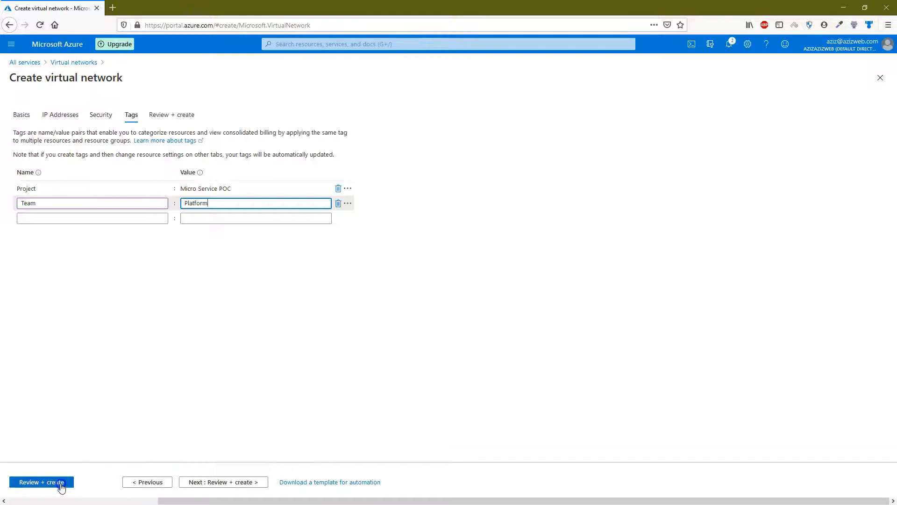
Validate the virtual network's configuration and create it
click(211, 482)
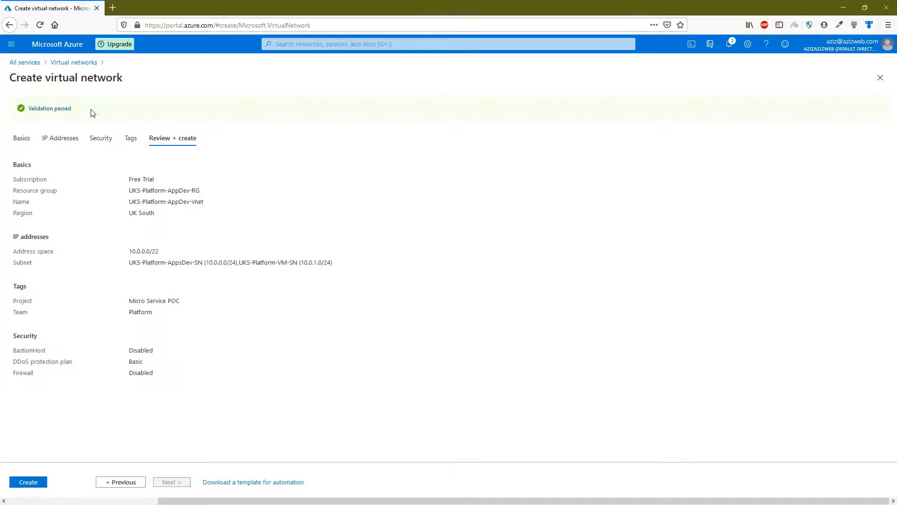
click(28, 482)
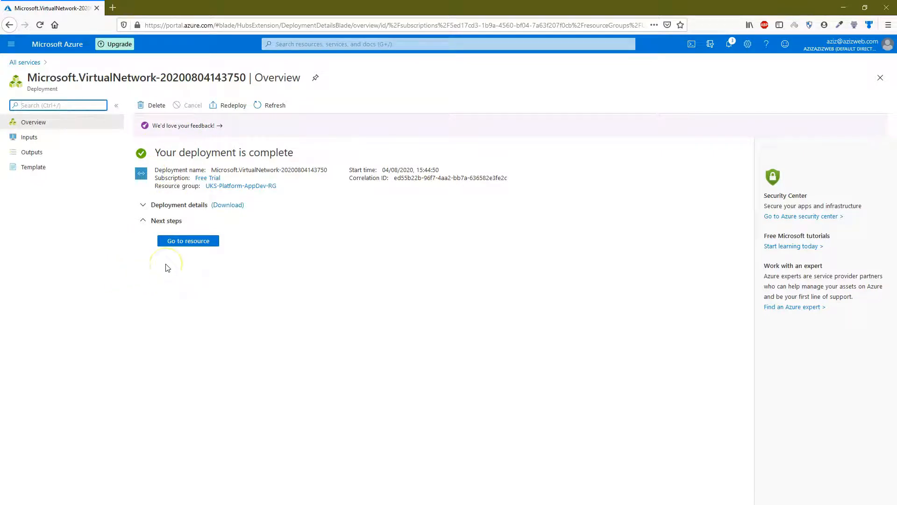
Inspect the virtual network's deployment details without downloading them, and view the subnets of the new network
click(135, 204)
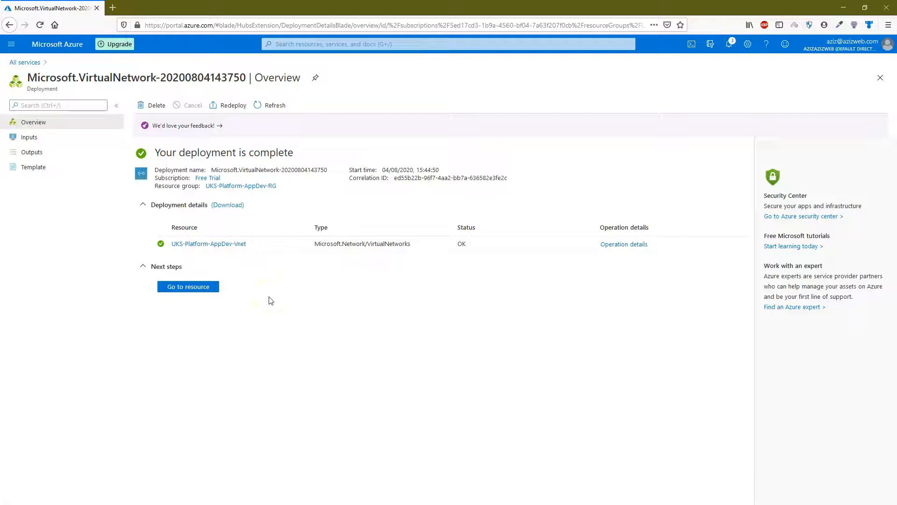
click(232, 206)
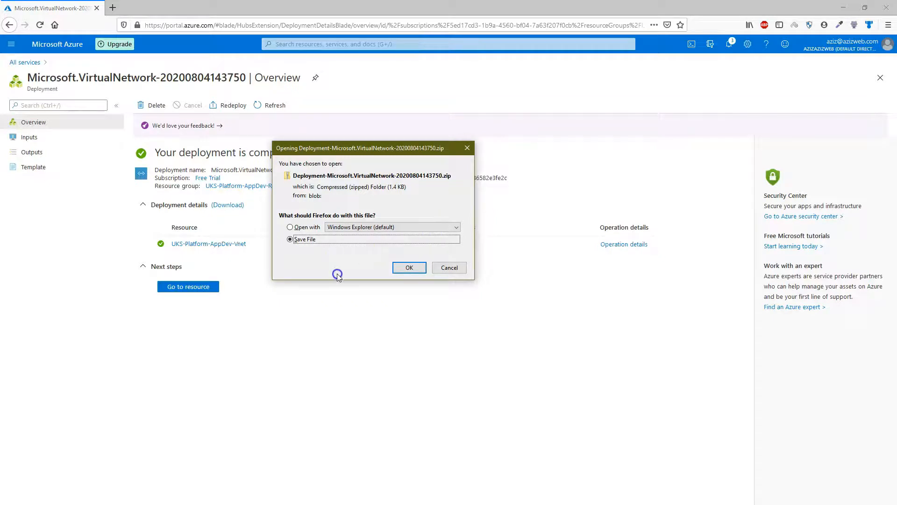
click(450, 269)
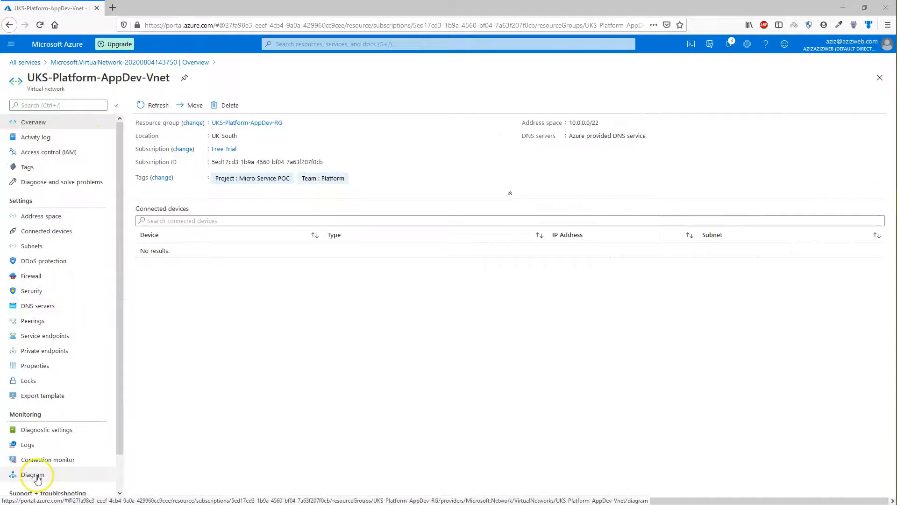
click(34, 246)
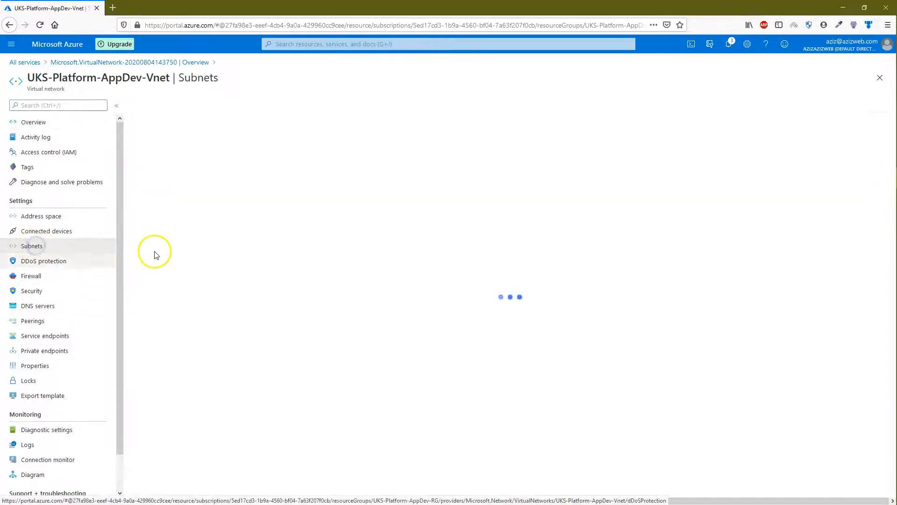
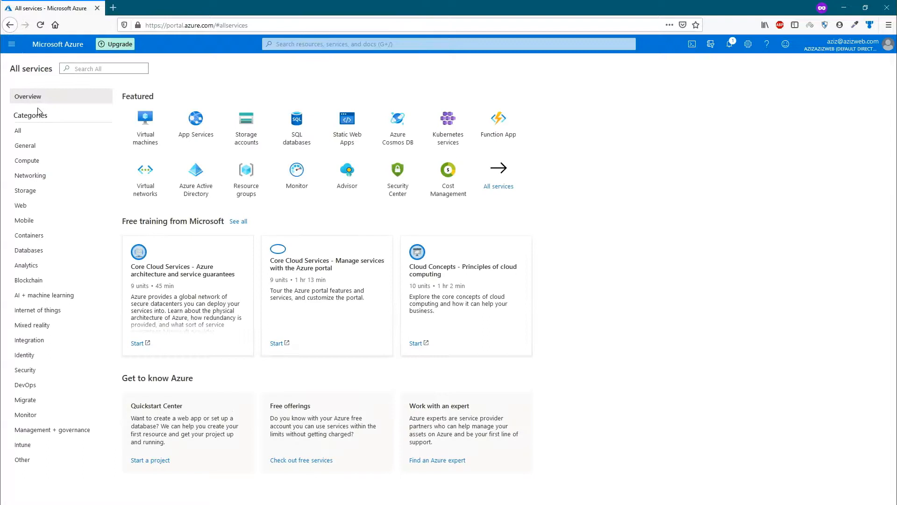
Find Network security groups by searching all services for "network" and start creating a new group
text(network)
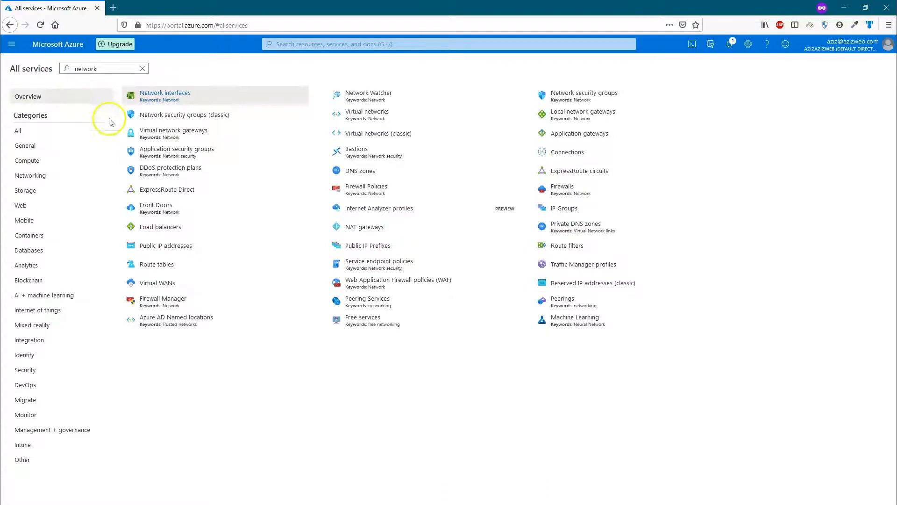
mouse_move(500, 114)
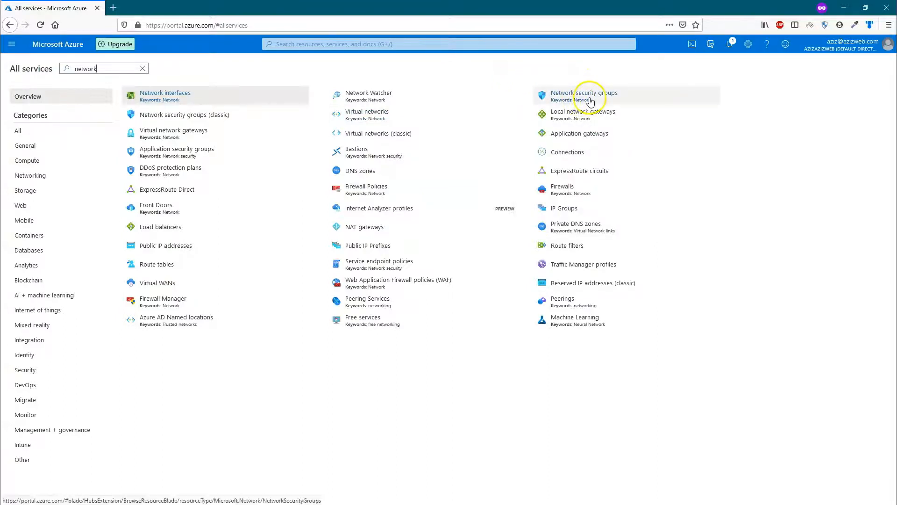
mouse_move(591, 97)
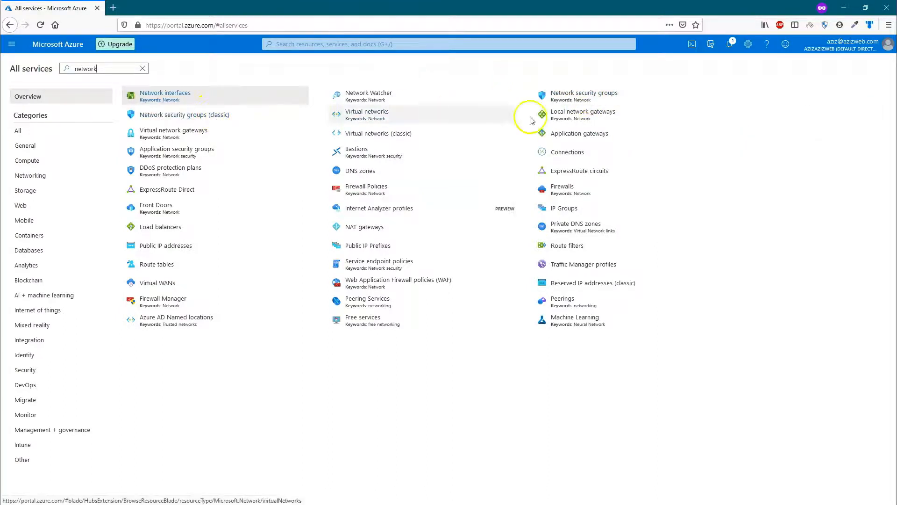
click(597, 97)
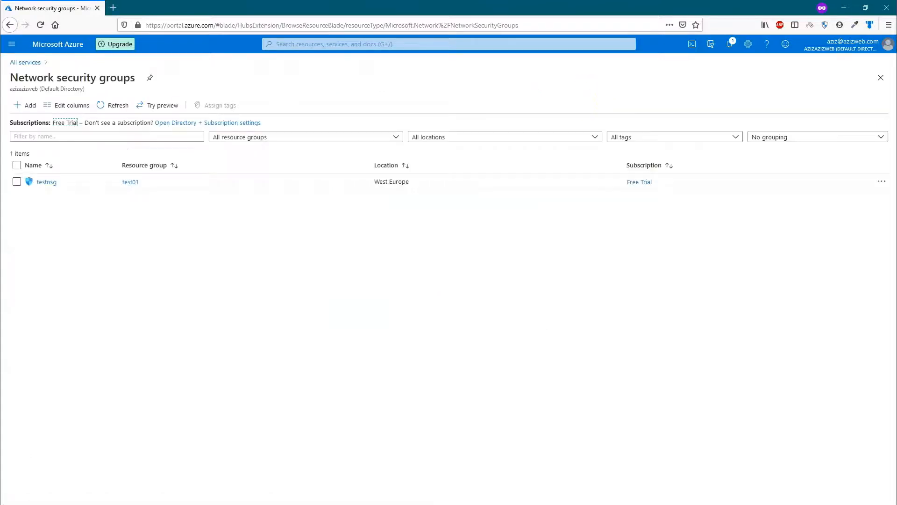
click(26, 107)
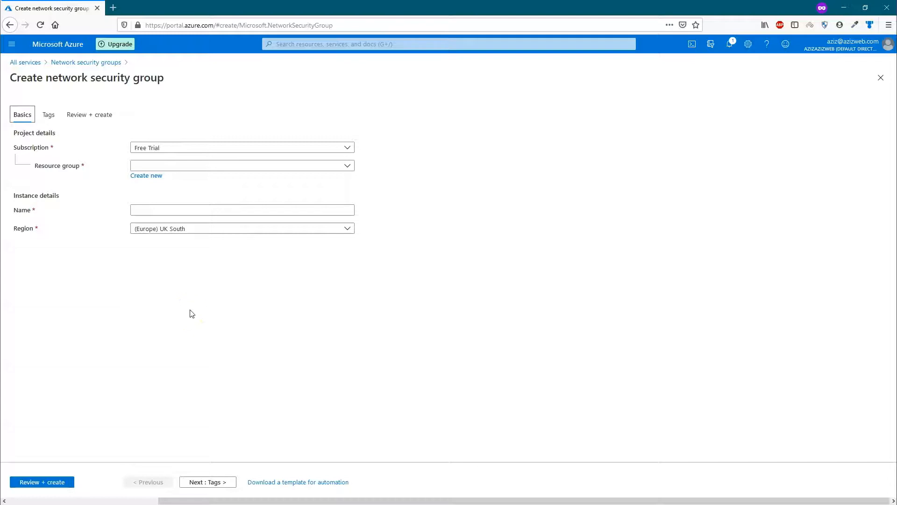
Assign the network security group to resource group UKS-Platform-AppDev-RG and name it UKS-Platform-AppDev-NSG
click(348, 165)
click(213, 262)
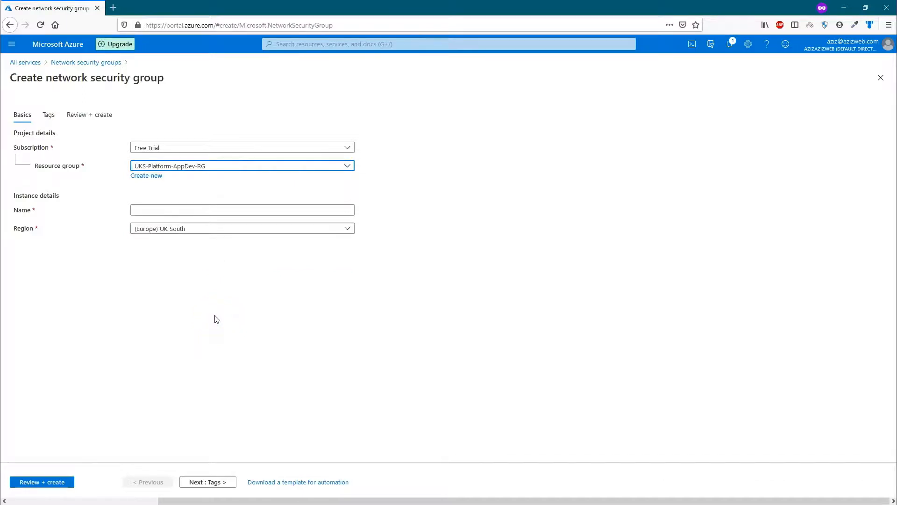
click(217, 208)
text(UKS-)
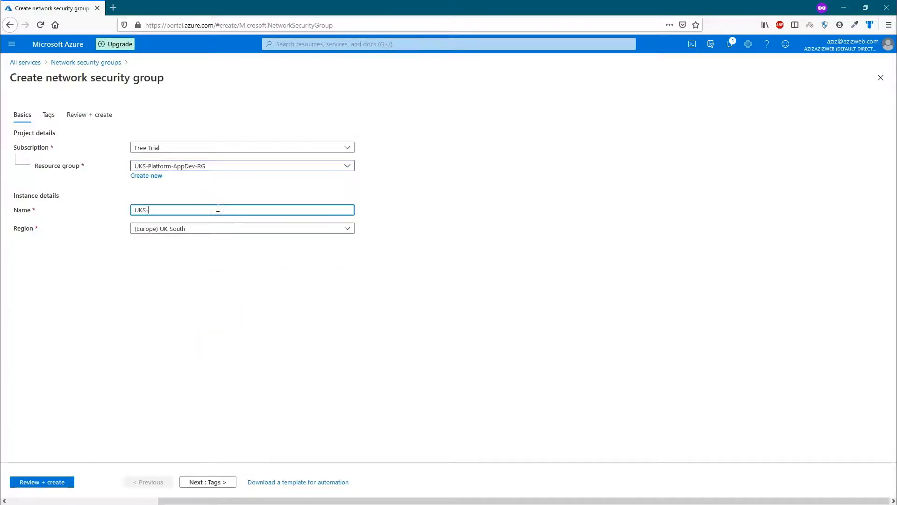
text(Platform-AppDev-NSG)
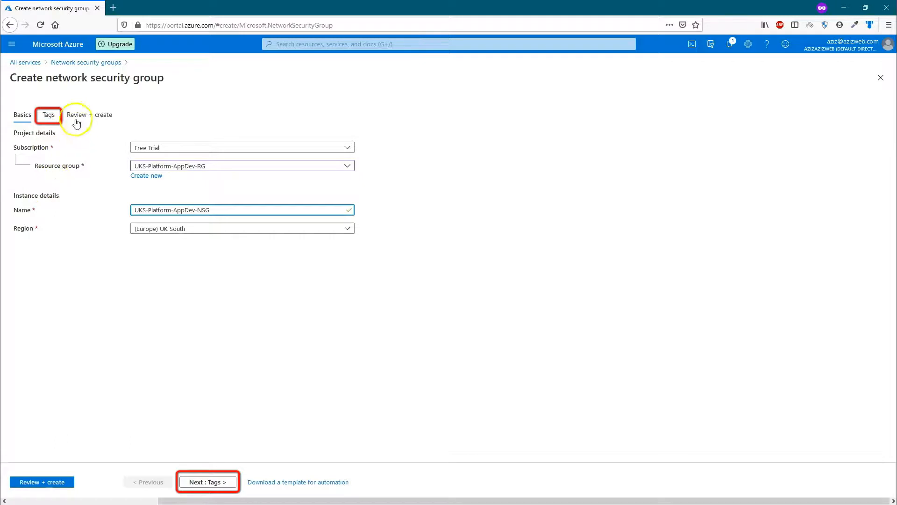
Tag the network security group with Project set to Micro Service POC and Team set to Platform
click(47, 124)
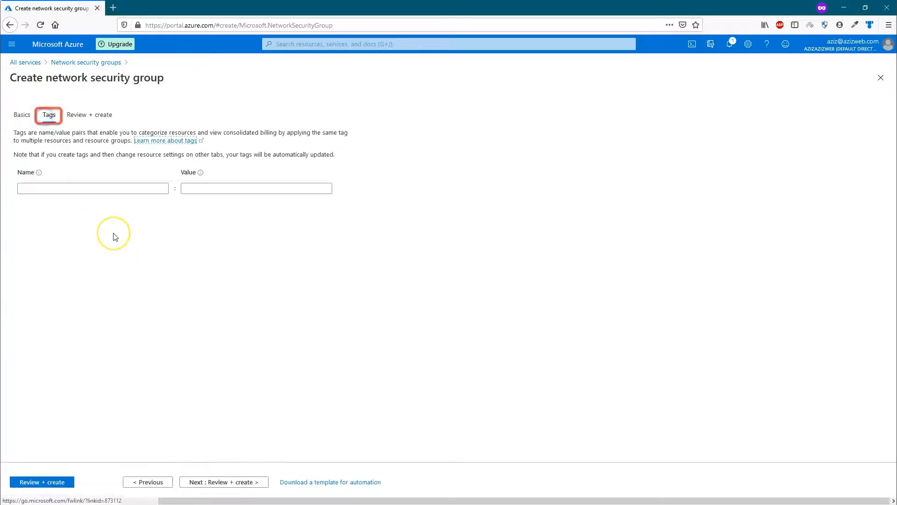
click(115, 189)
text(pro)
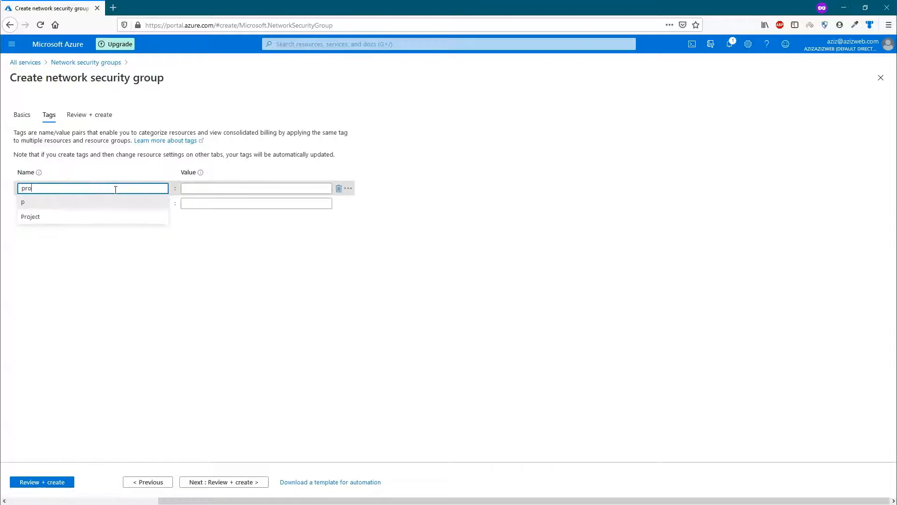
key(Down)
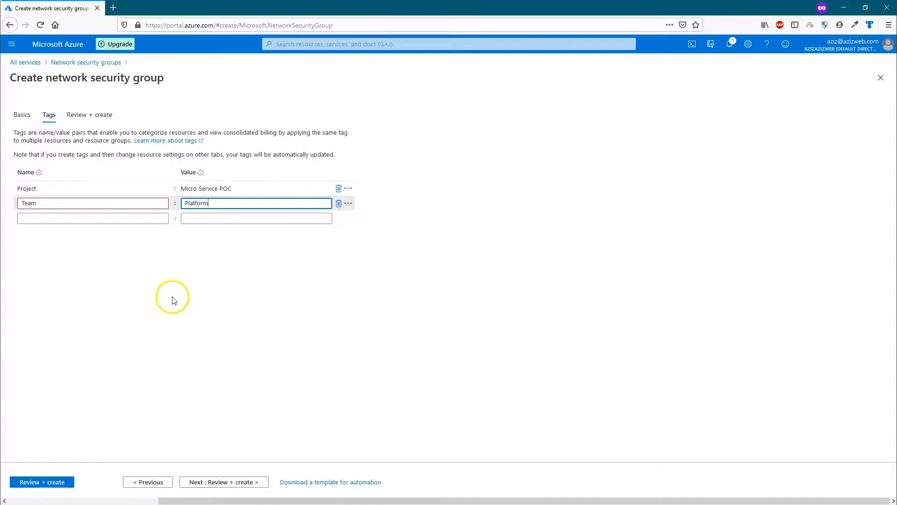
Validate the network security group's configuration and create it
click(211, 482)
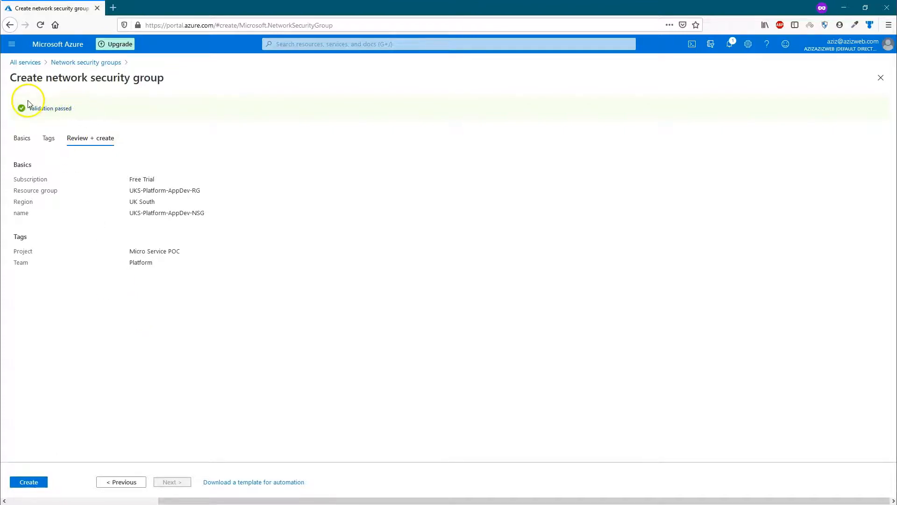
click(33, 481)
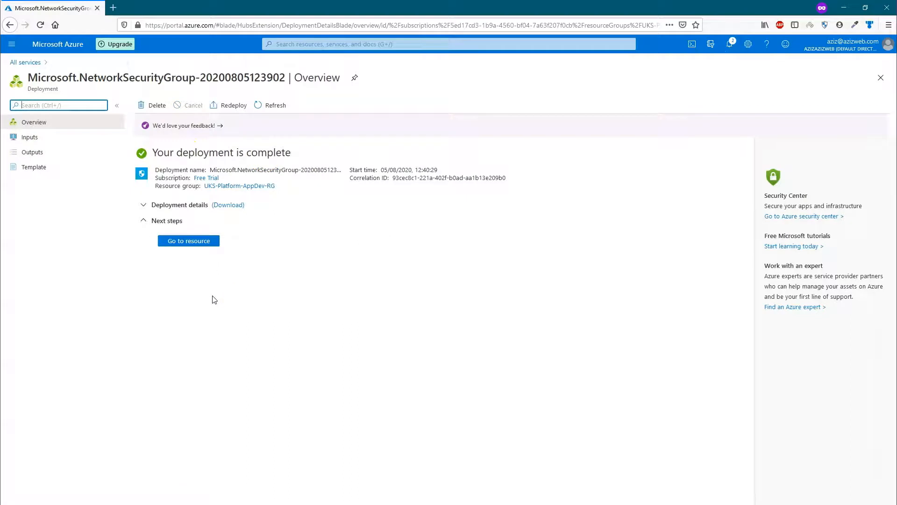
Refresh and inspect the security group's deployment details, and open the deployed network security group
click(143, 204)
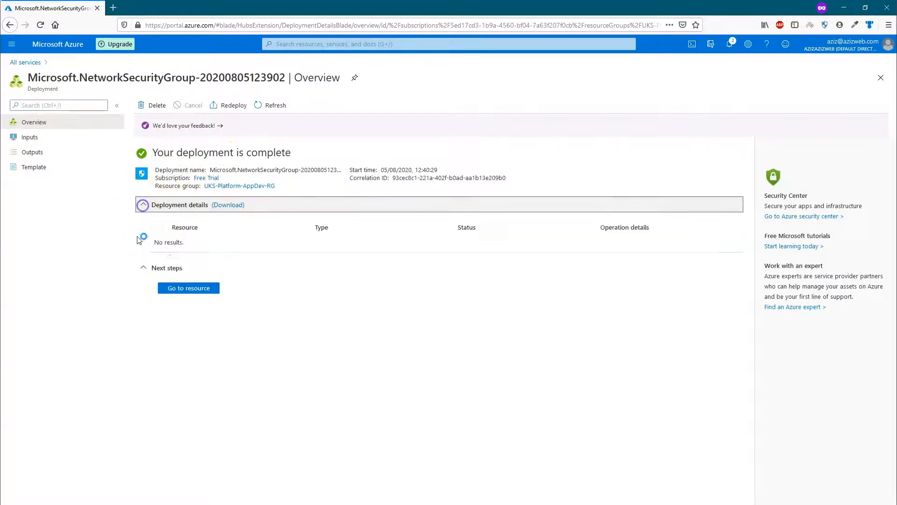
click(264, 106)
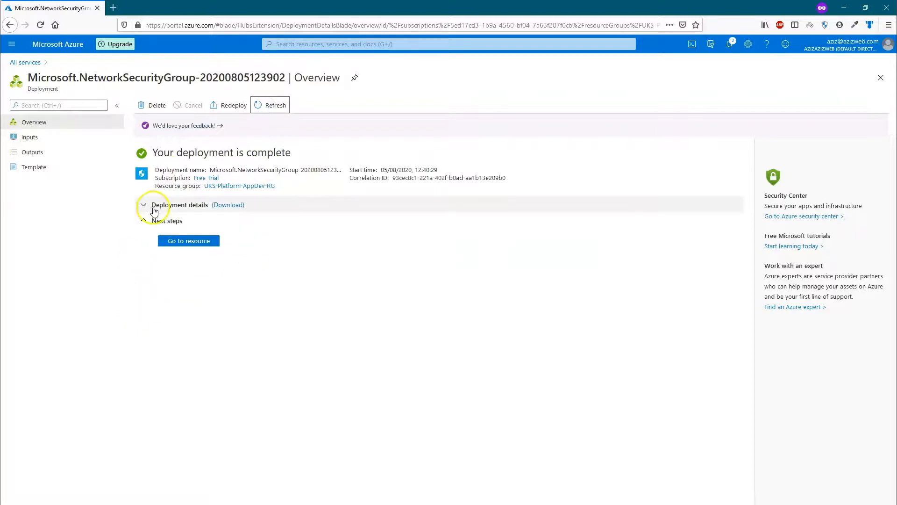
click(154, 208)
click(205, 244)
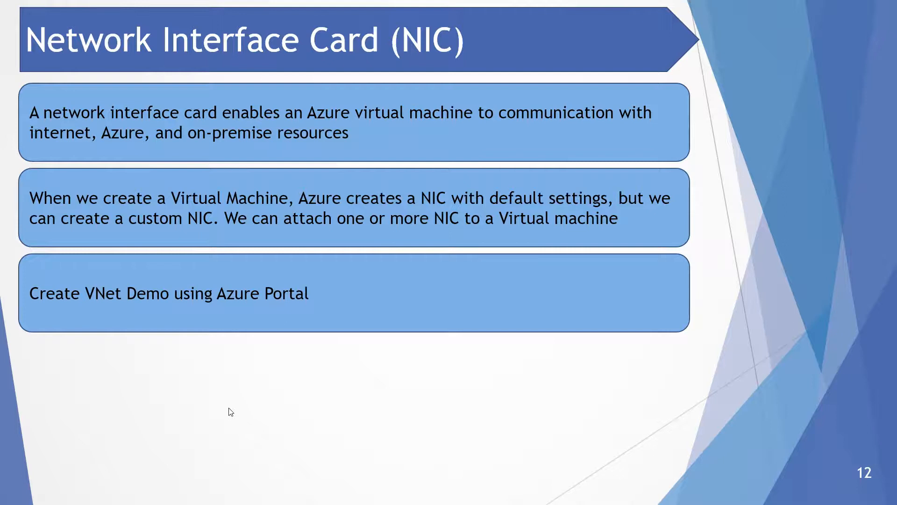
Switch to the Azure portal in Firefox, find Network interfaces by searching for "nic", and start creating a network interface
key(alt+Tab)
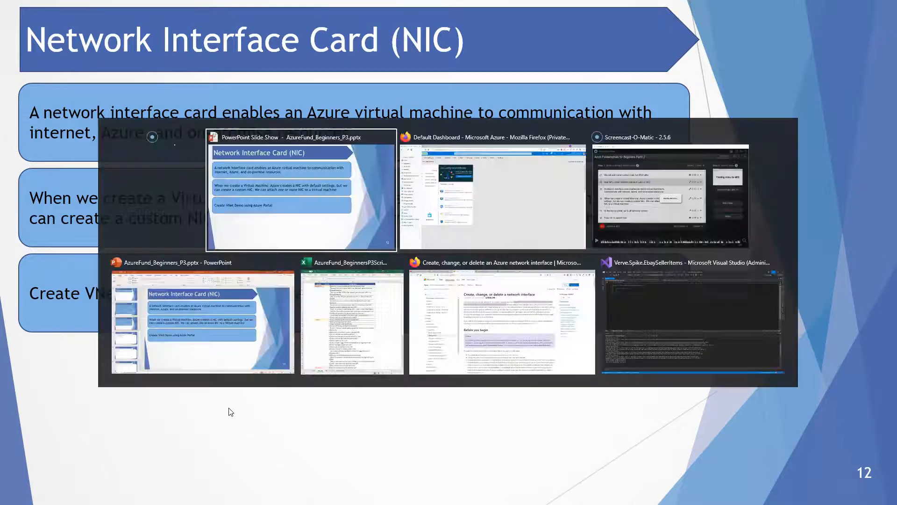
click(393, 188)
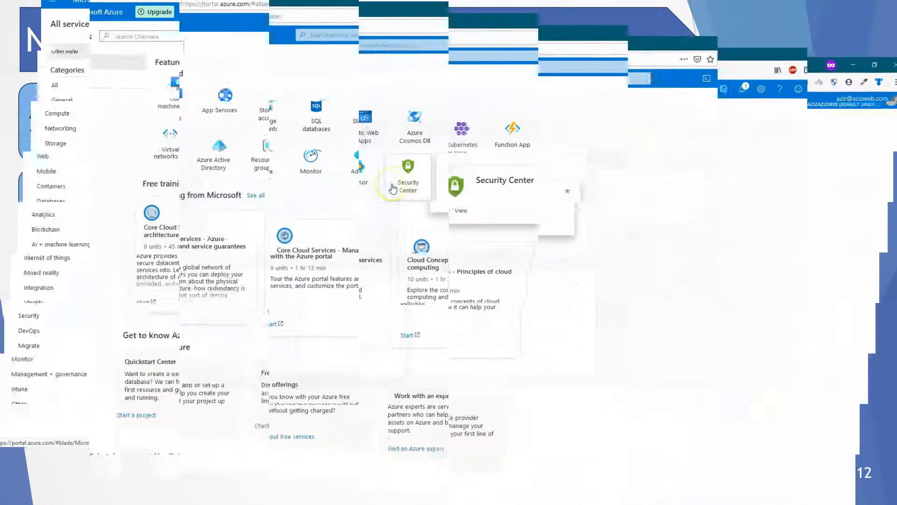
click(140, 68)
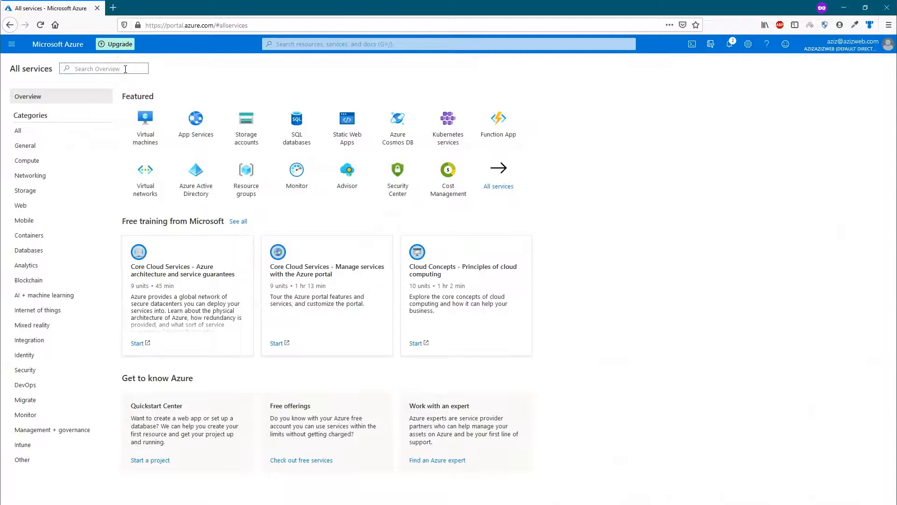
text(nic)
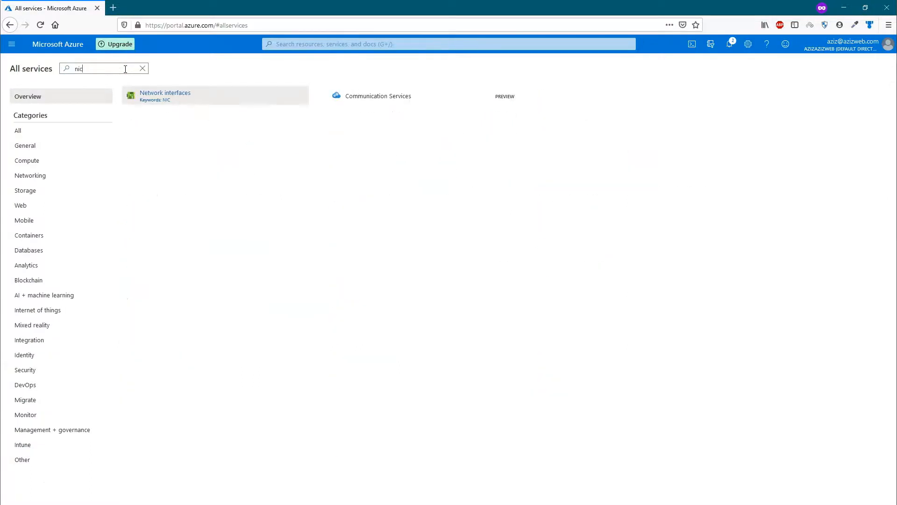
click(166, 95)
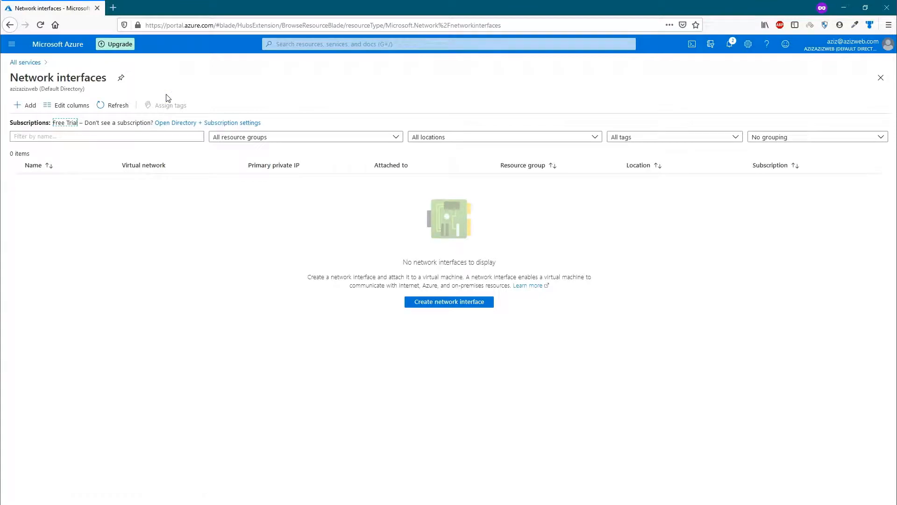
click(30, 106)
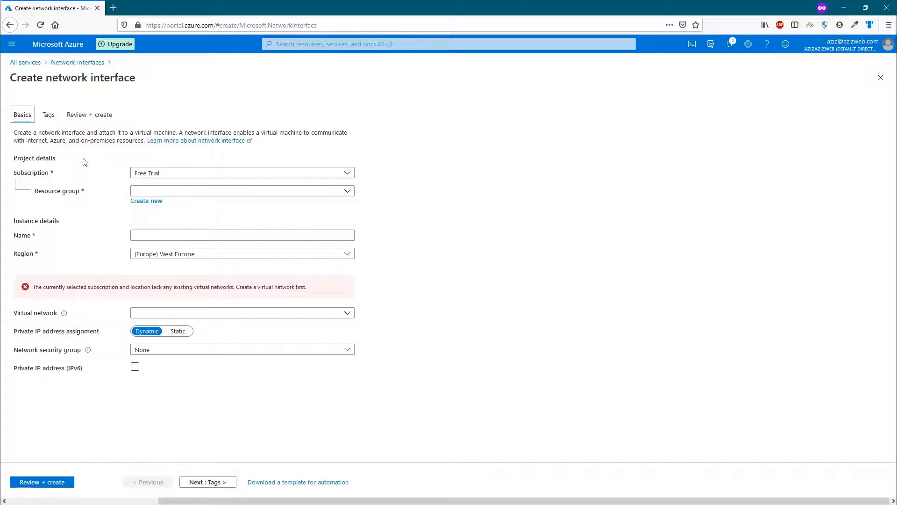
Assign the network interface to resource group UKS-Platform-AppDev-RG and name it UKS-Platform-AppDev-NIC
click(163, 193)
click(170, 283)
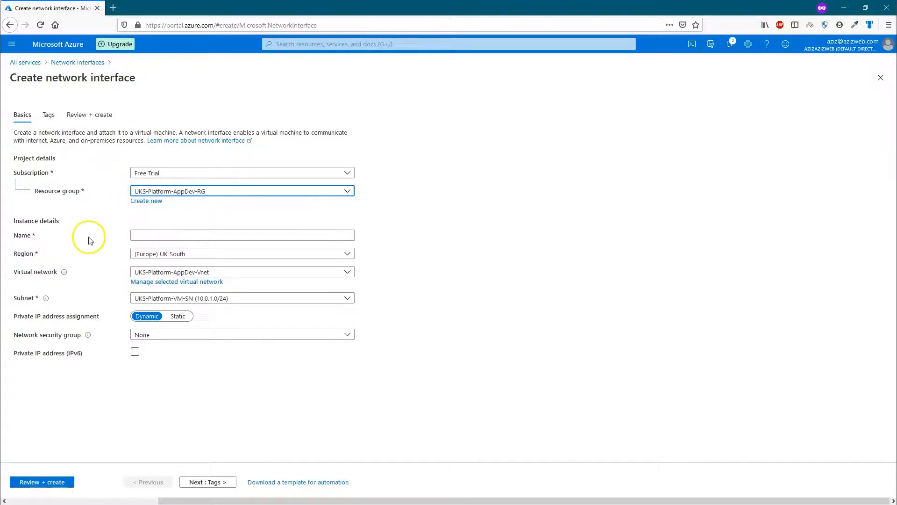
click(158, 235)
text(U)
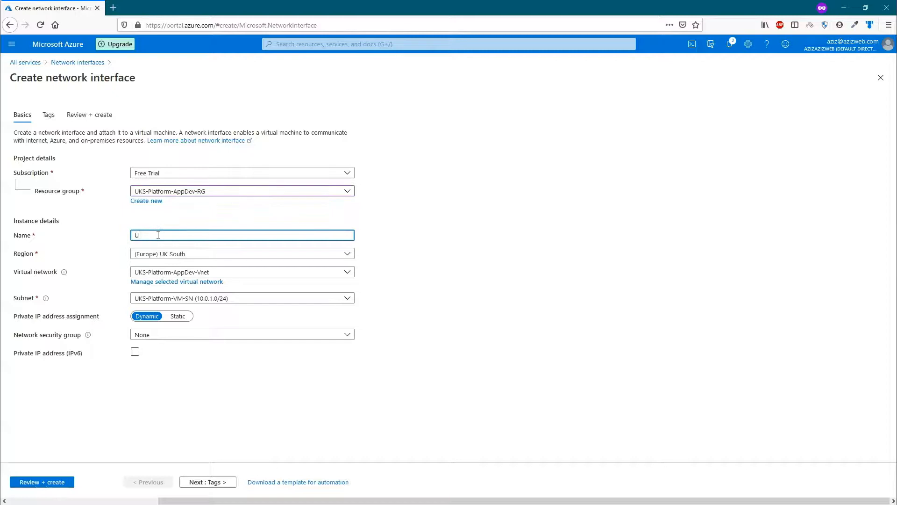
text(KS-Plat)
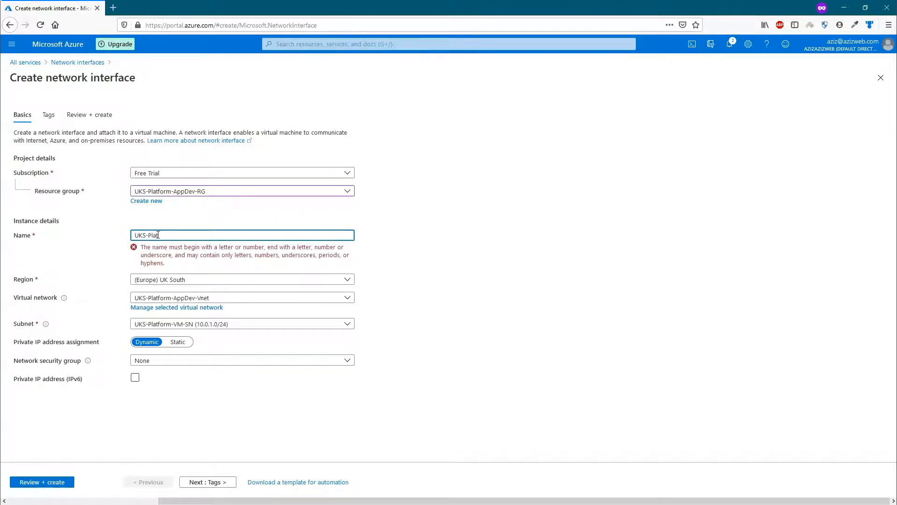
text(form-AppD)
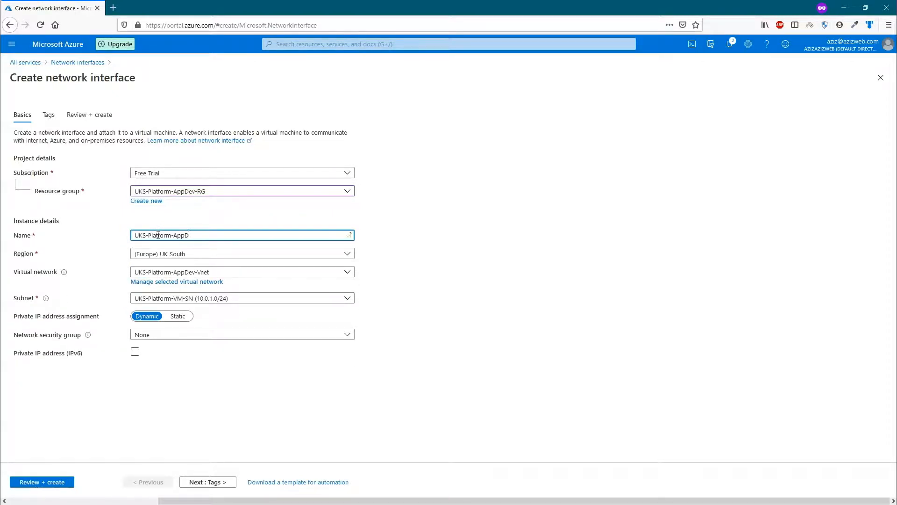
text(ev-NIC)
key(Tab)
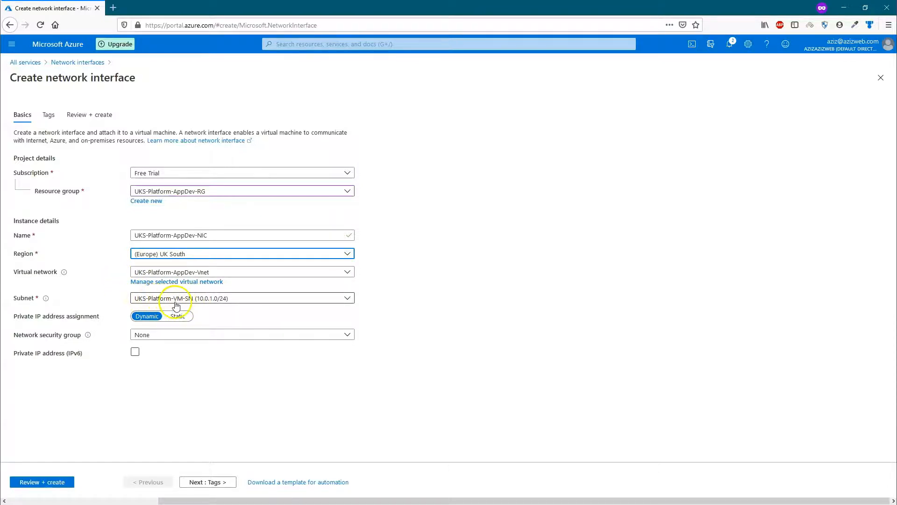
Check the subnet choice for the network interface and set its network security group to UKS-Platform-AppDev-NSG
click(242, 299)
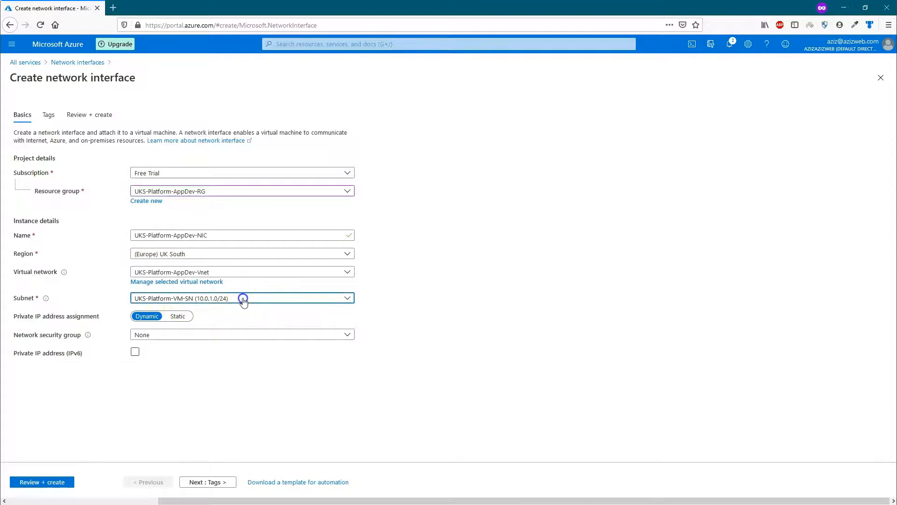
click(242, 299)
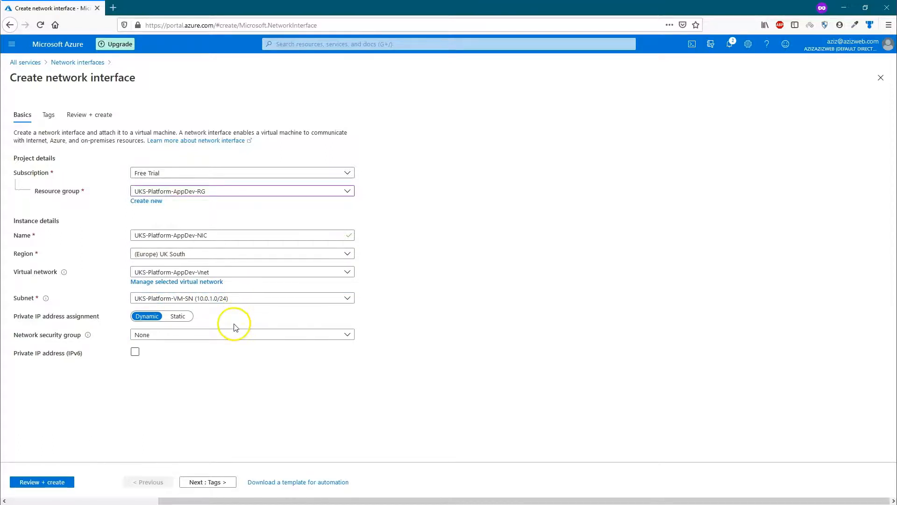
click(169, 337)
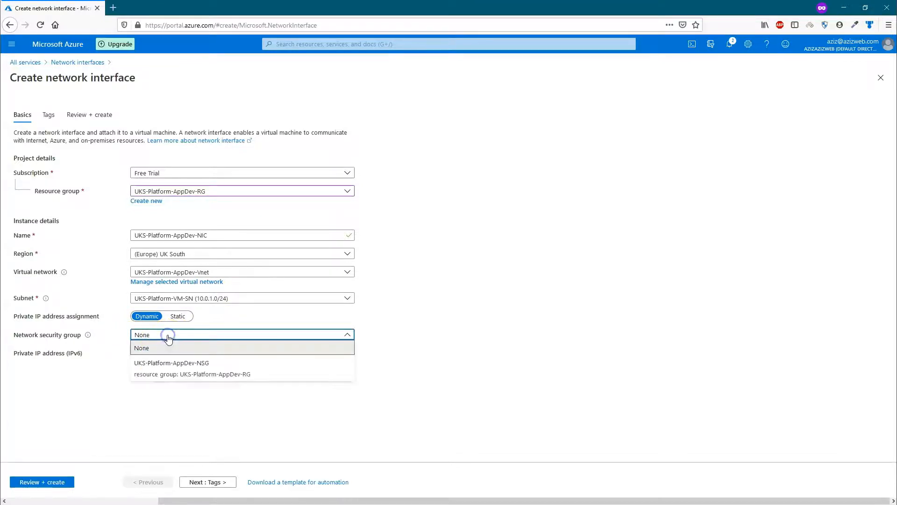
click(194, 364)
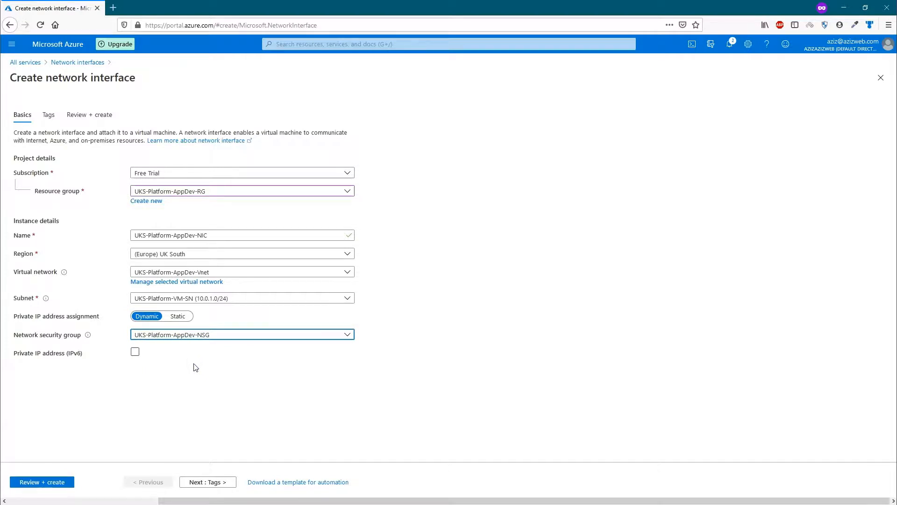
Tag the network interface with Project set to Micro Service POC and Team set to Platform, and validate and create it
click(207, 482)
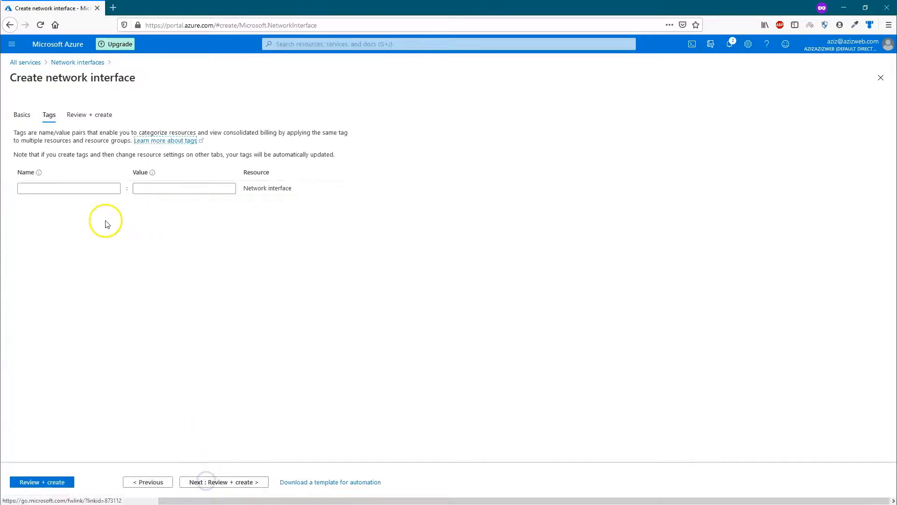
click(93, 188)
click(68, 216)
click(144, 187)
click(147, 202)
click(106, 202)
click(72, 245)
click(146, 201)
click(150, 218)
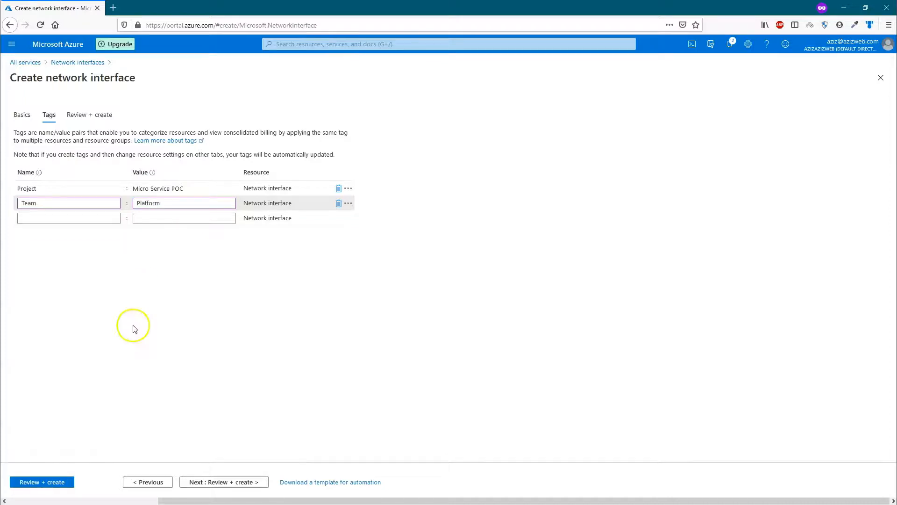
click(207, 481)
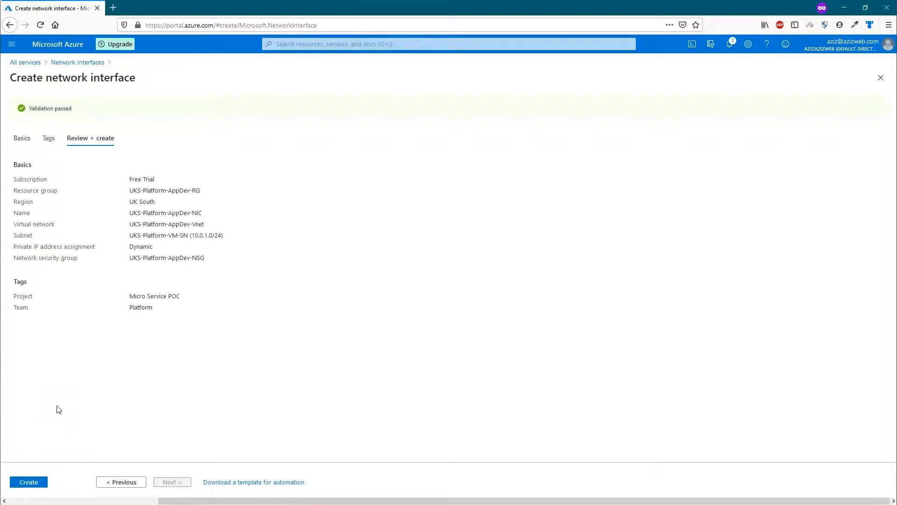
click(30, 481)
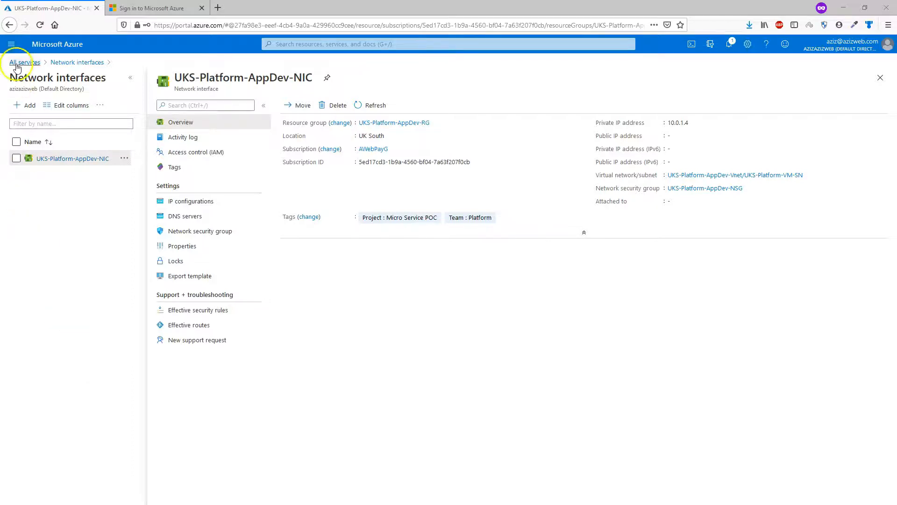
Find Public IP addresses among all services by searching for "public", and start creating a public IP address
click(11, 44)
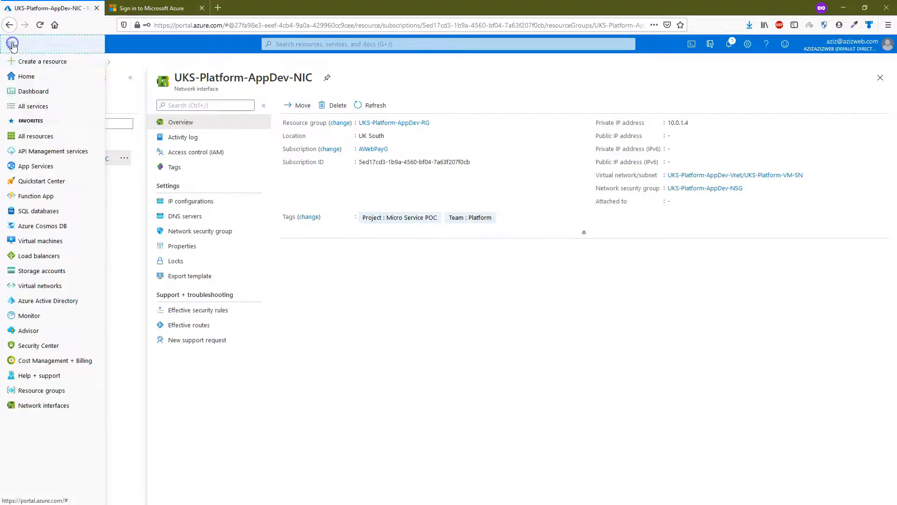
click(37, 106)
click(89, 70)
text(public)
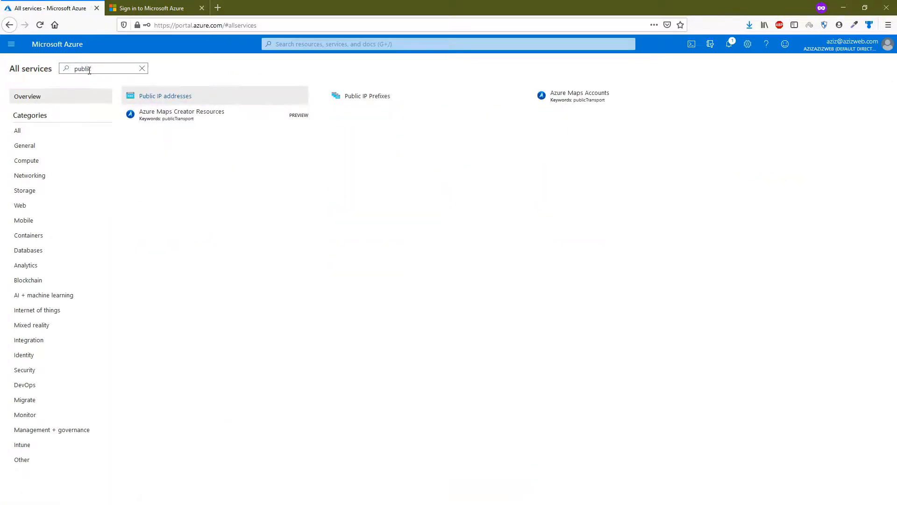
mouse_move(164, 96)
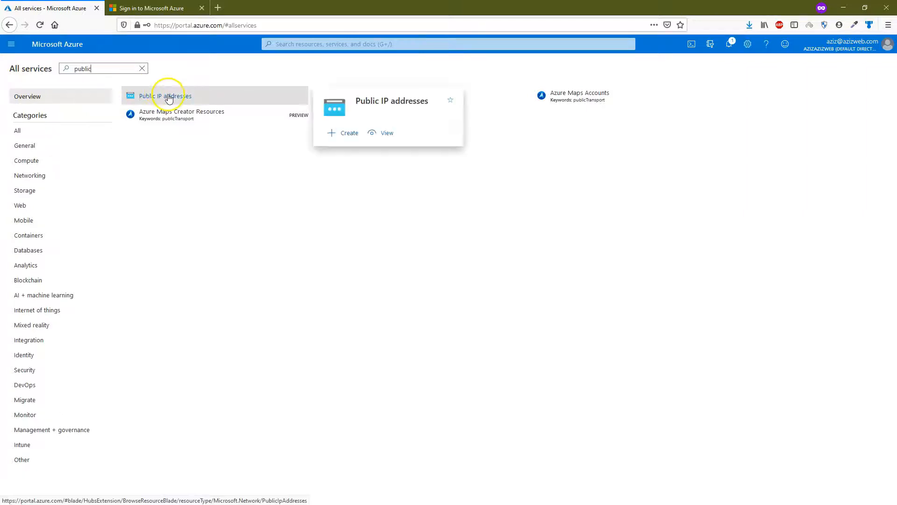
click(339, 134)
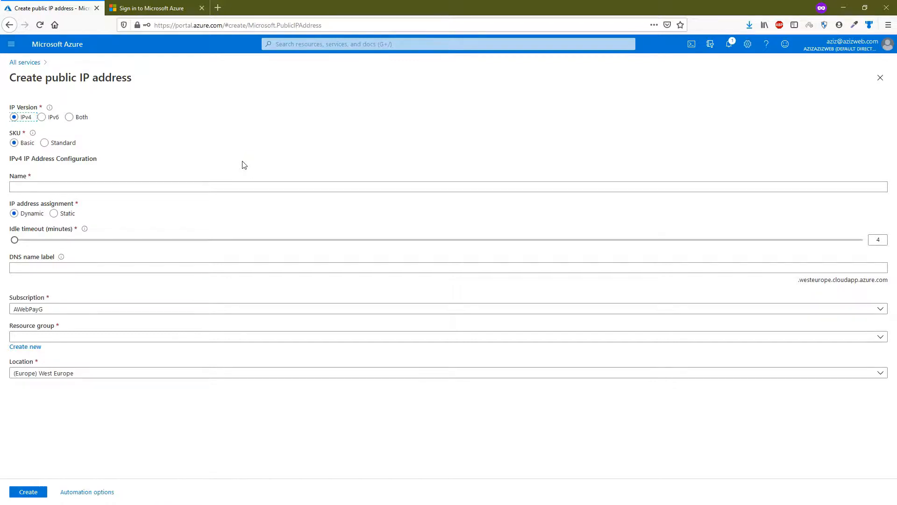
Create the public IP address UKS-Demo-VM-IP in resource group UKS-Platform-AppDev-RG, located in UK South
click(238, 163)
click(244, 188)
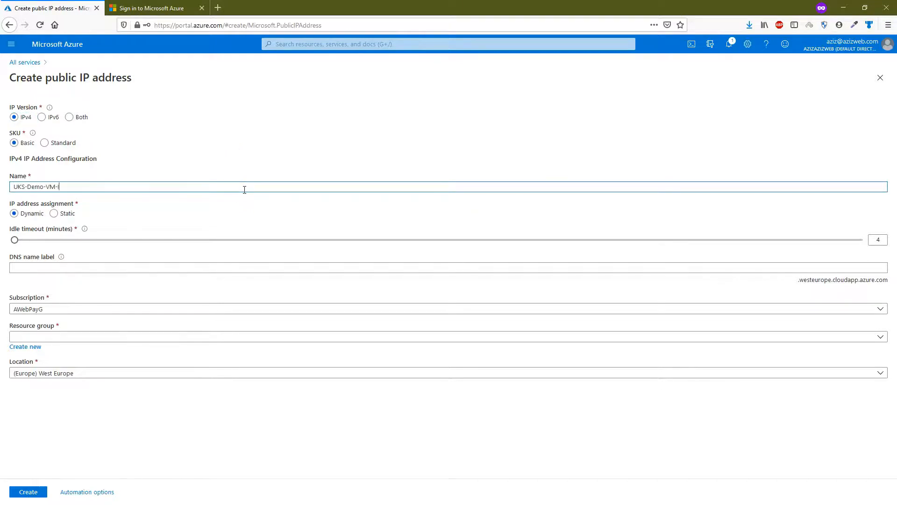
click(64, 425)
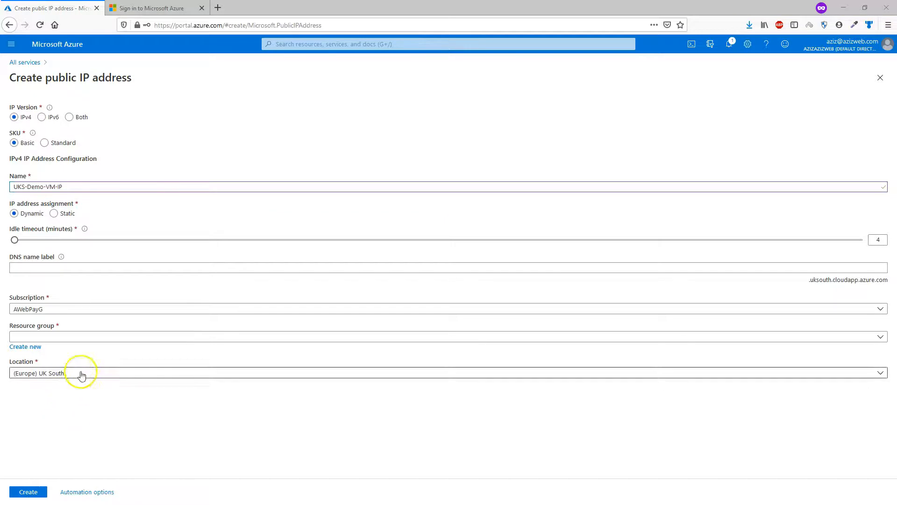
click(97, 335)
click(83, 429)
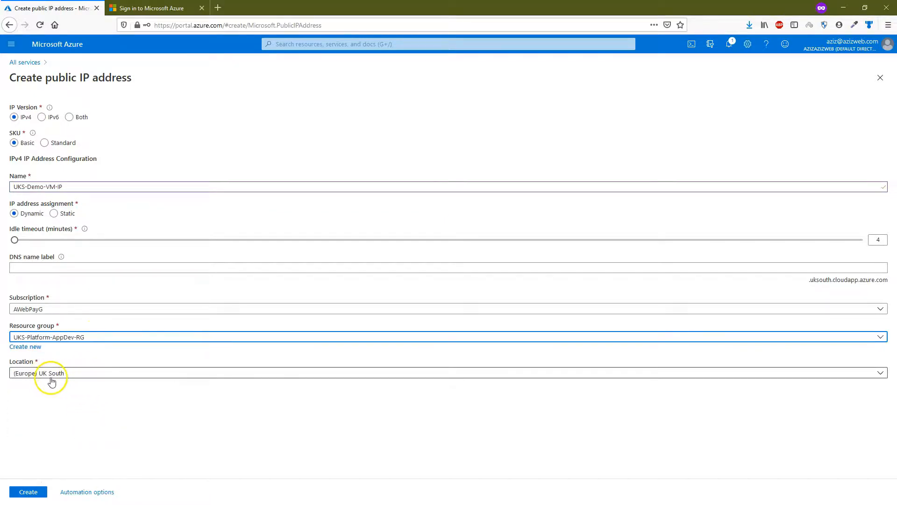
click(29, 490)
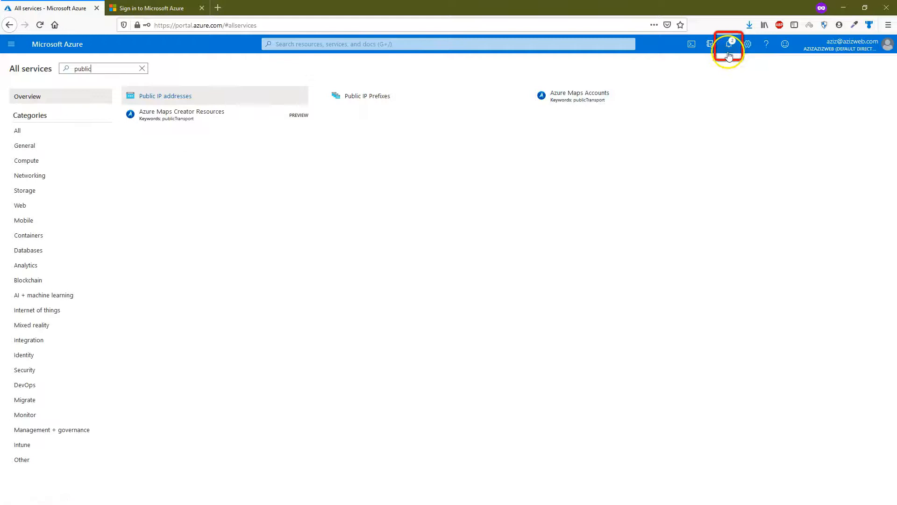
Check the deployment notification and open the deployed public IP address UKS-Demo-VM-IP
click(729, 56)
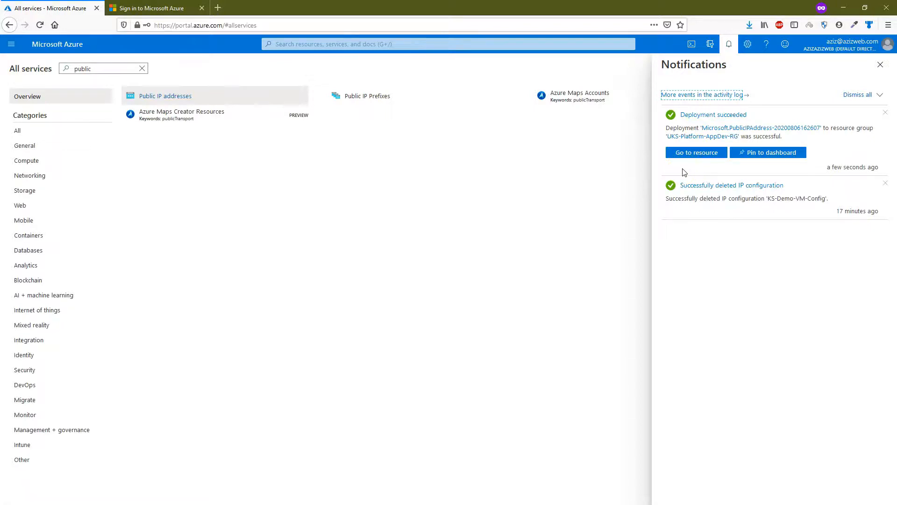
click(689, 156)
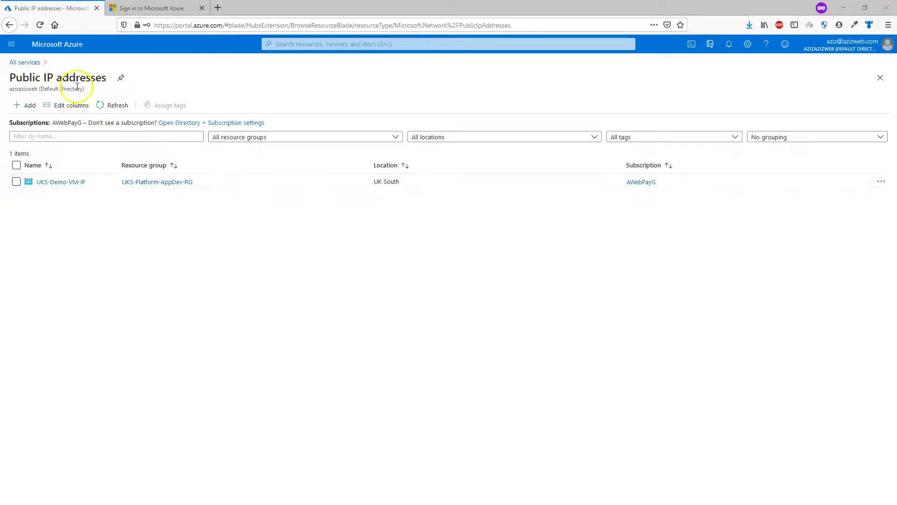
click(77, 182)
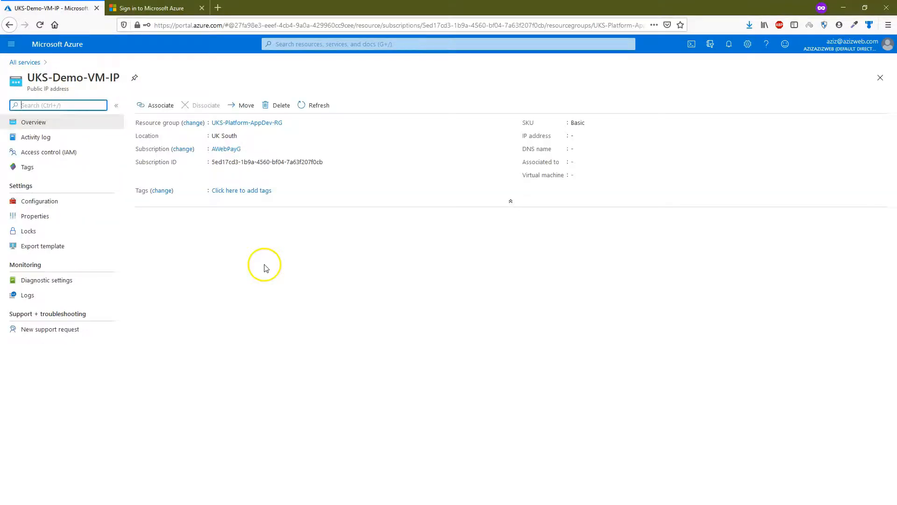
Open the IP configurations of network interface UKS-Platform-AppDev-NIC from the list of all resources
click(12, 44)
click(35, 135)
click(70, 211)
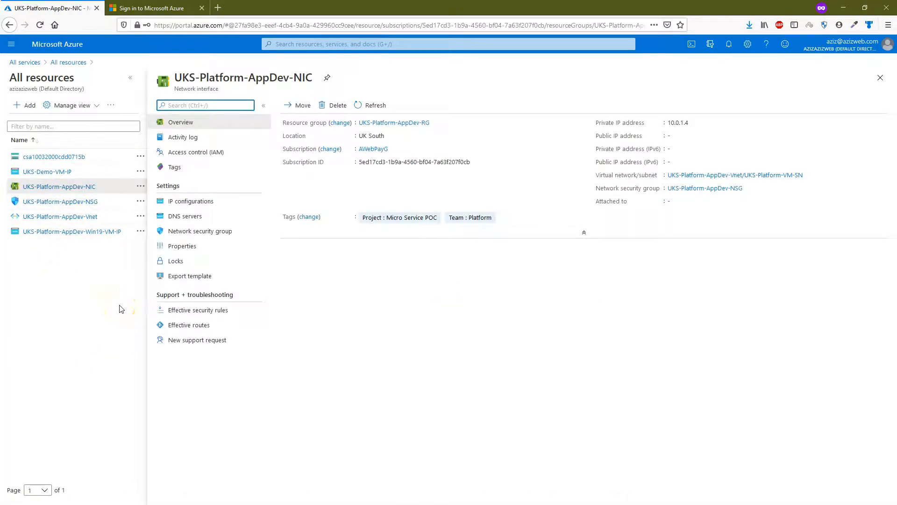
click(203, 201)
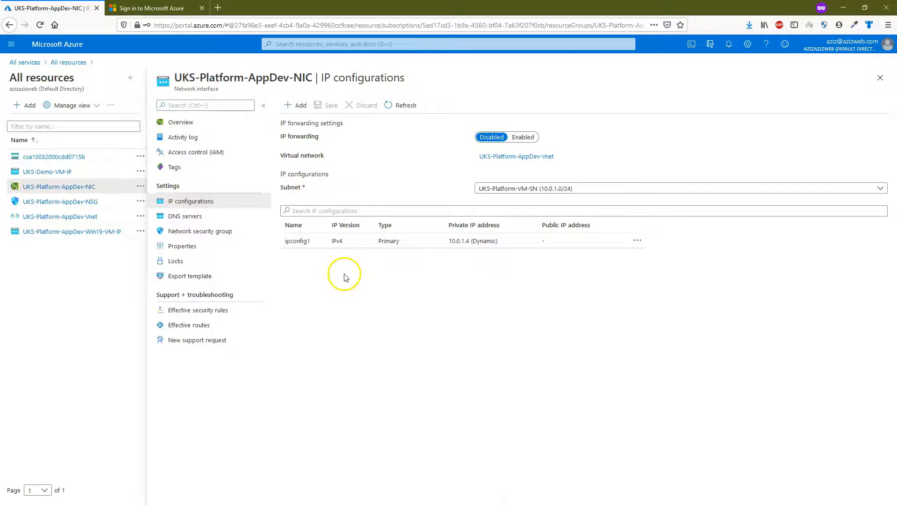
Start adding an IP configuration to the network interface and name it UKS-Demo-VM-Config
click(301, 105)
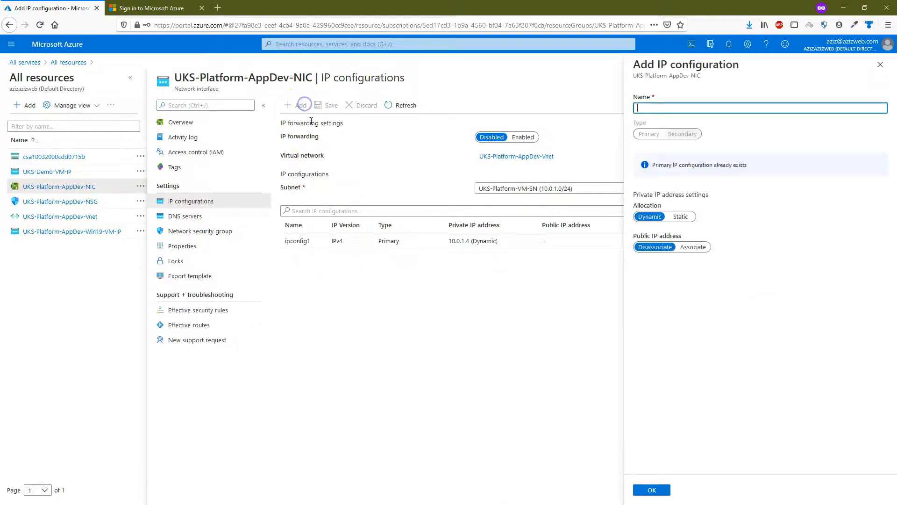
click(737, 108)
key(alt)
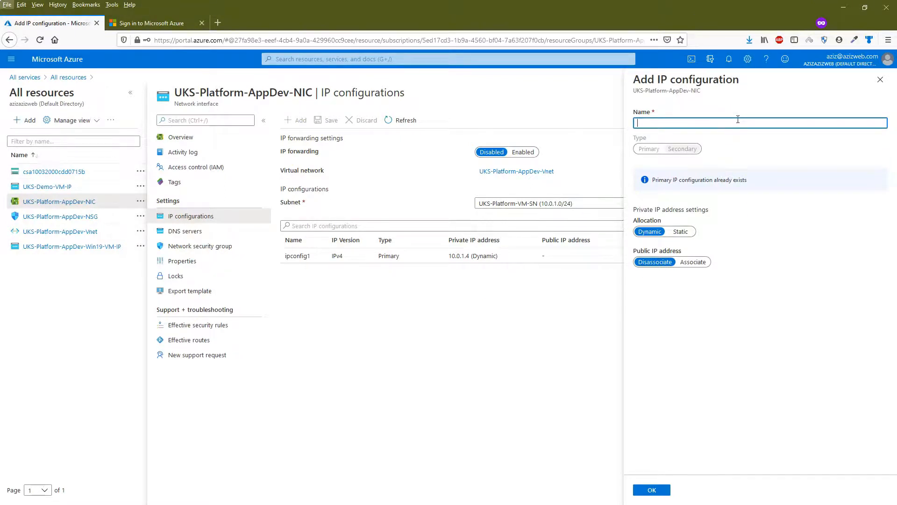
click(737, 120)
click(737, 106)
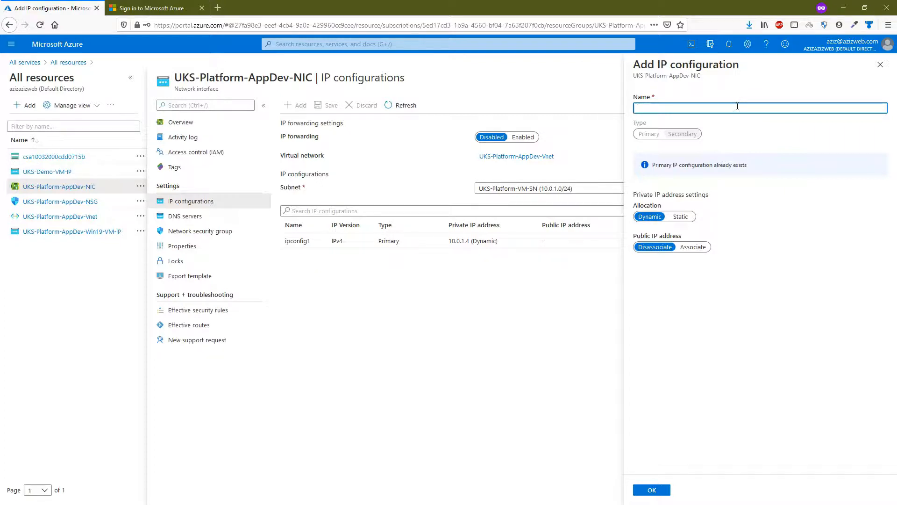
key(alt)
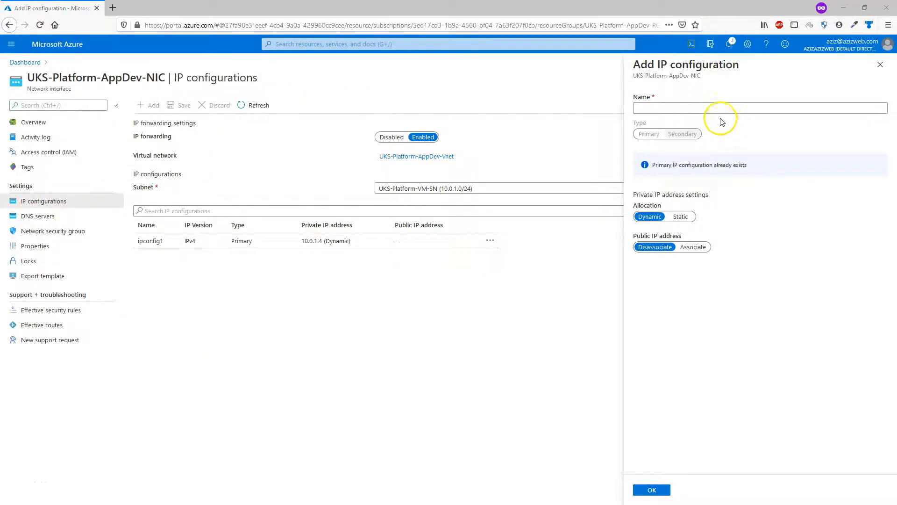
click(718, 109)
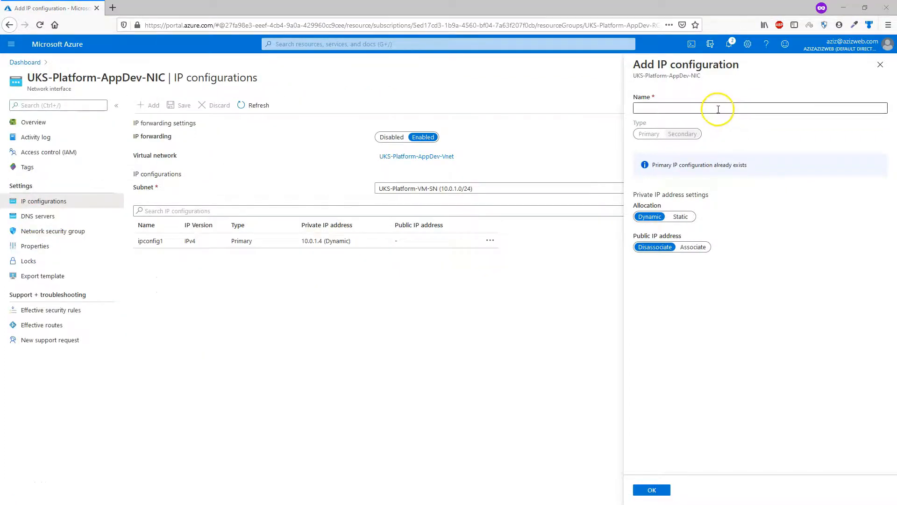
text(UKS-Demo-VM-Config)
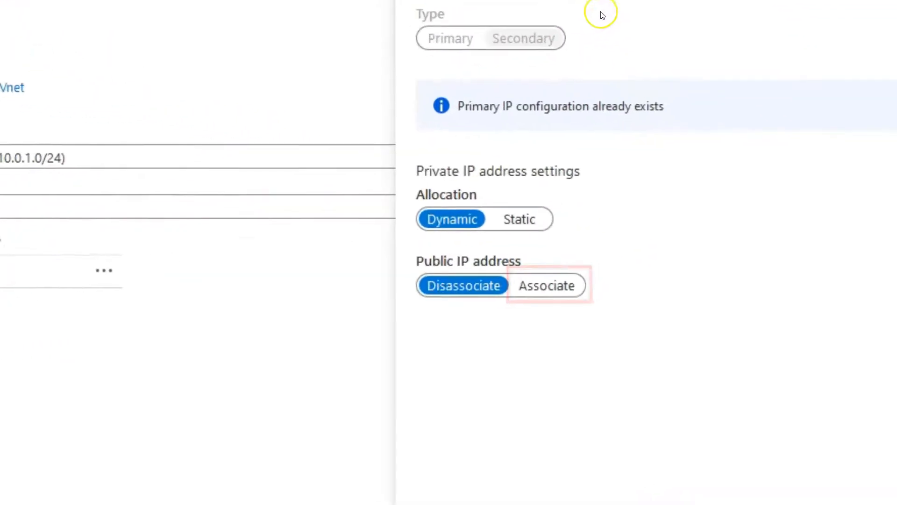
Associate the public IP address UKS-Demo-VM-IP with the new IP configuration and add it to the network interface
click(567, 286)
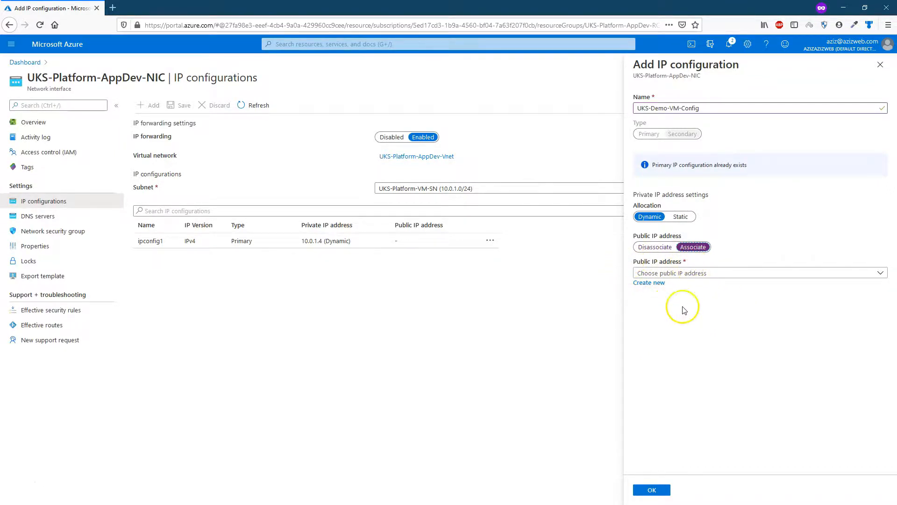
click(784, 275)
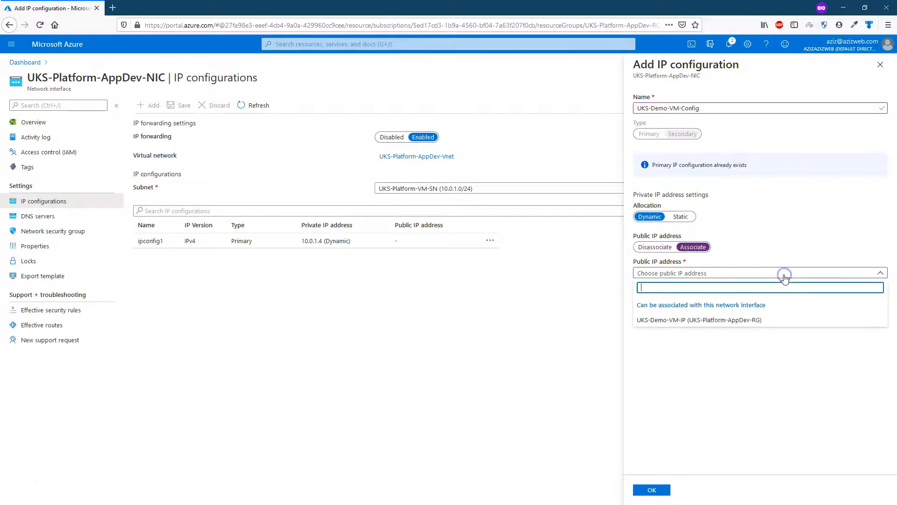
click(731, 320)
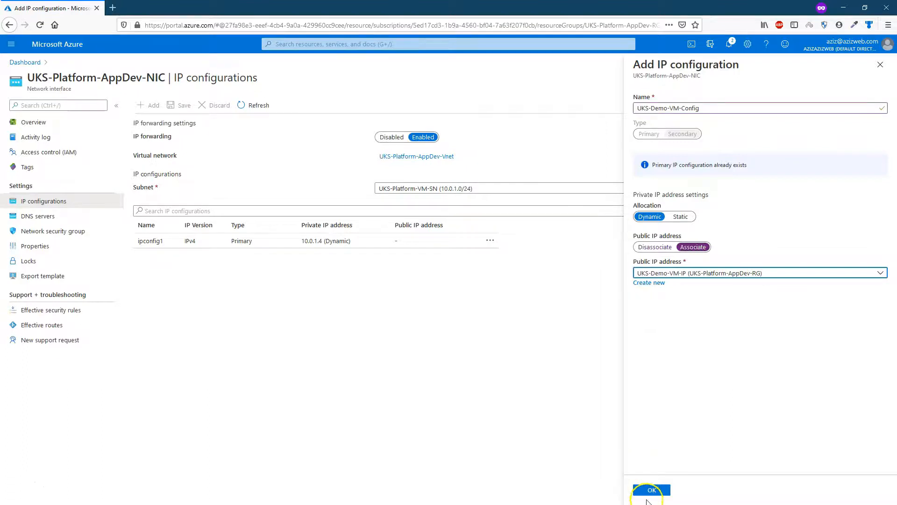
click(652, 491)
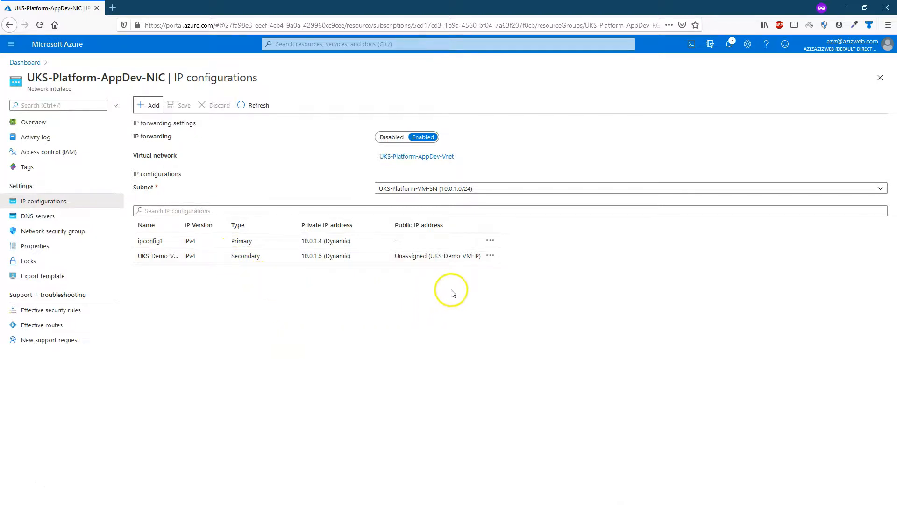
Make the IP configuration associated with UKS-Demo-VM-IP the primary one and check the notifications for the change
click(489, 258)
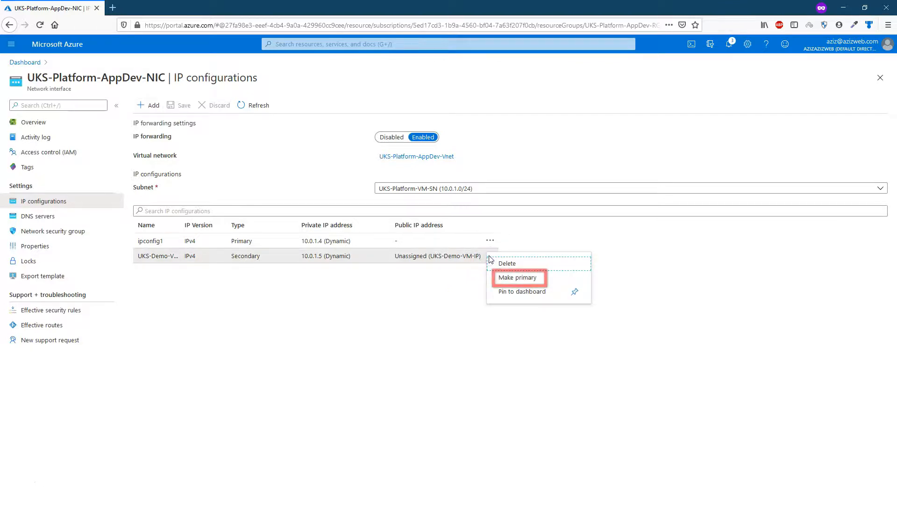
click(523, 279)
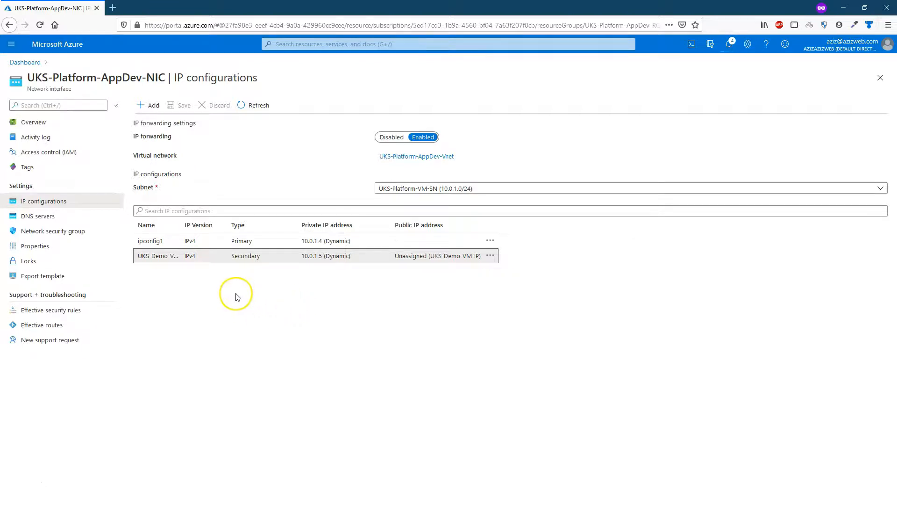
click(729, 46)
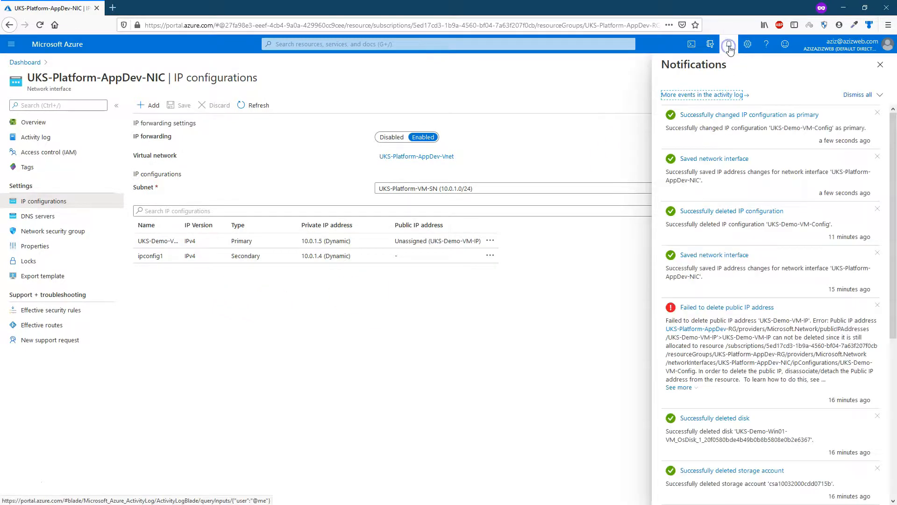
click(729, 47)
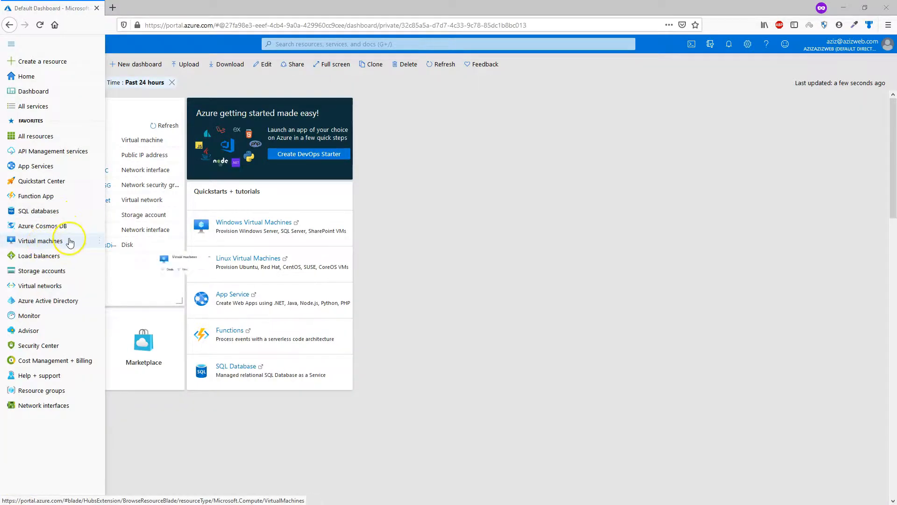
Start creating a virtual machine from the overview of all services
click(36, 107)
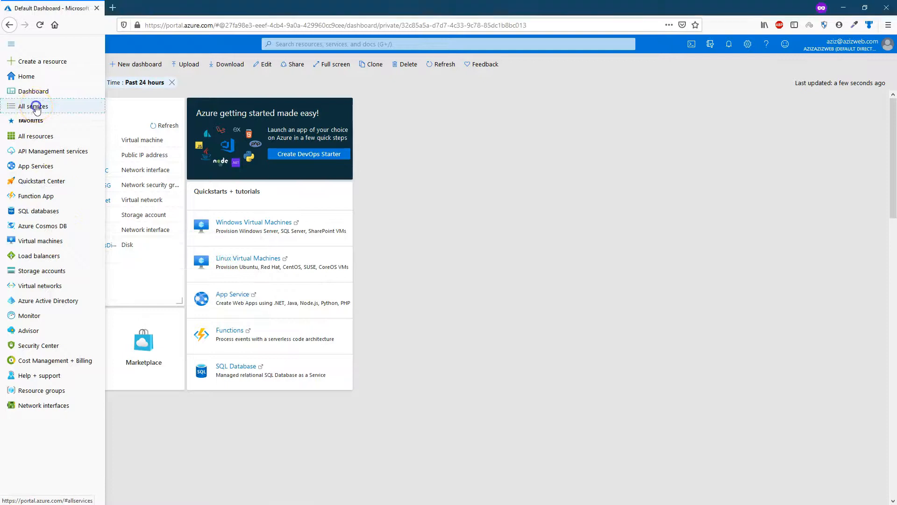
click(86, 69)
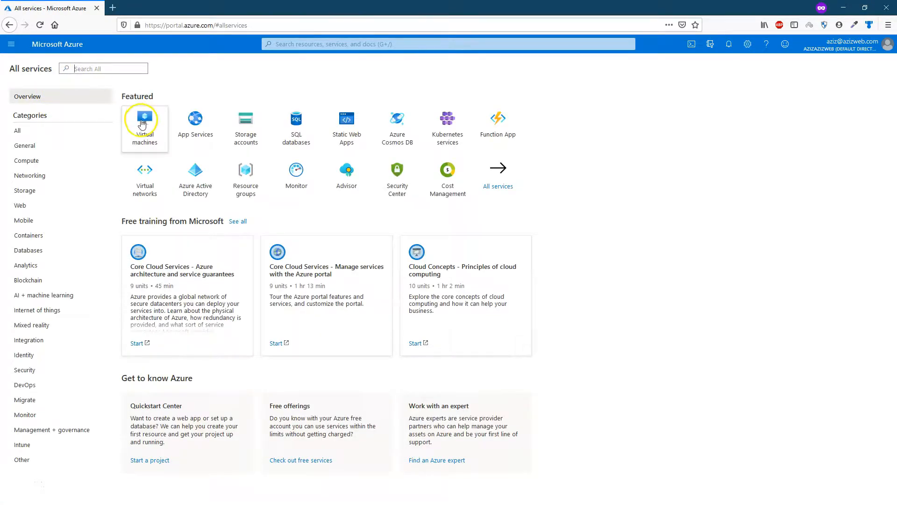
mouse_move(145, 122)
click(208, 154)
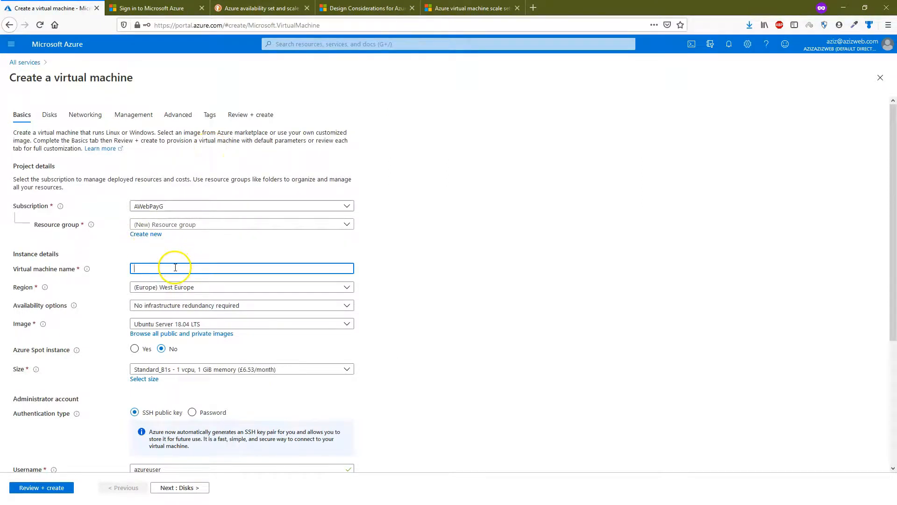
Assign the virtual machine to resource group UKS-Platform-AppDev-RG, name it UKS-Demo-Win01-VM, and keep the option "No infrastructure redundancy required"
click(221, 224)
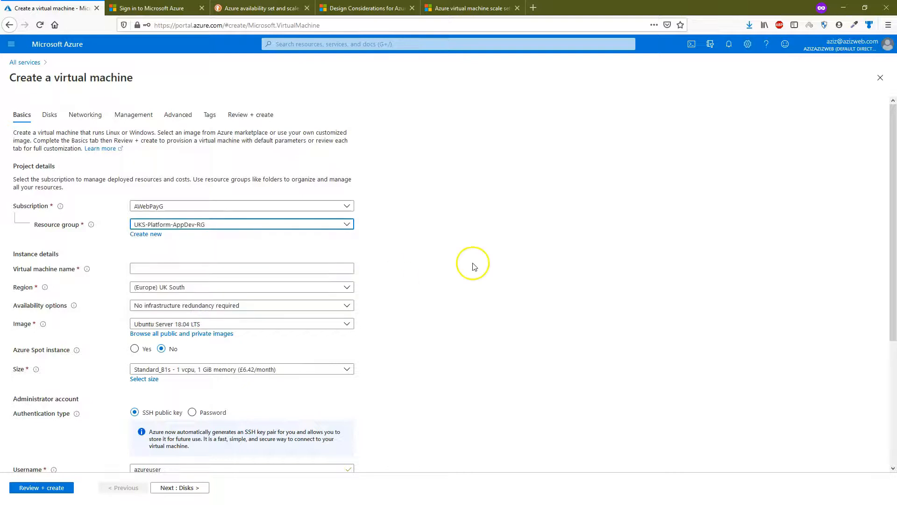
click(325, 269)
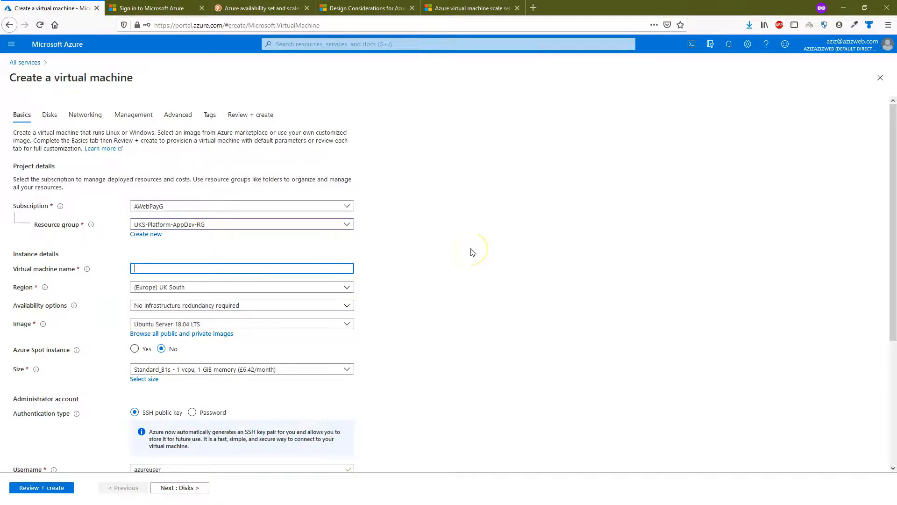
text(UKS-Demo-Win01-VM)
click(335, 304)
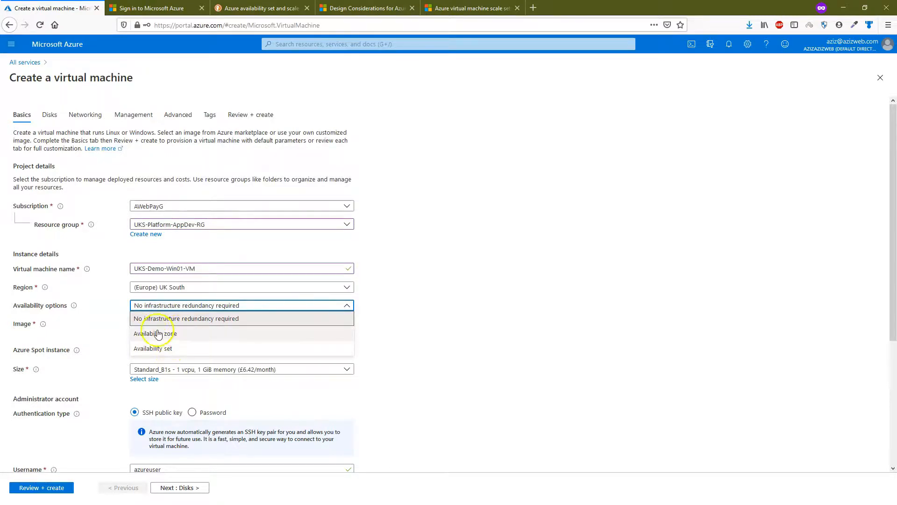
click(219, 323)
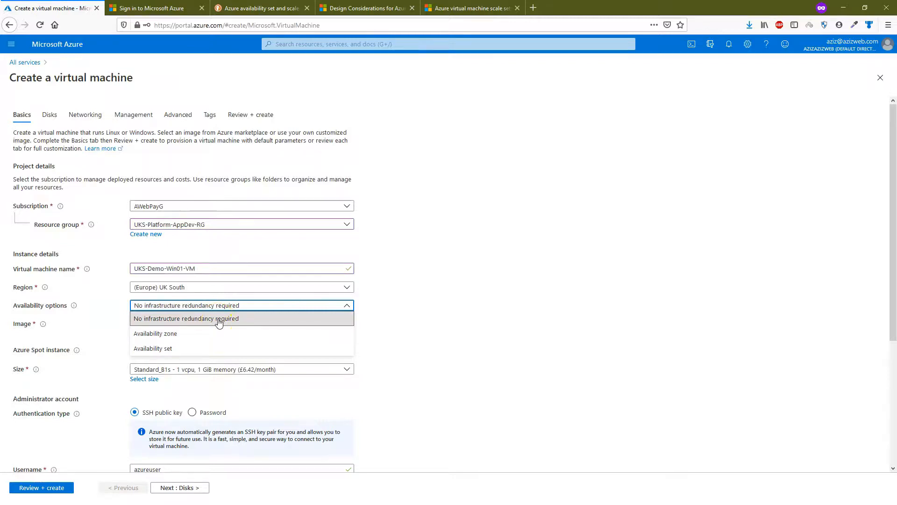
click(219, 322)
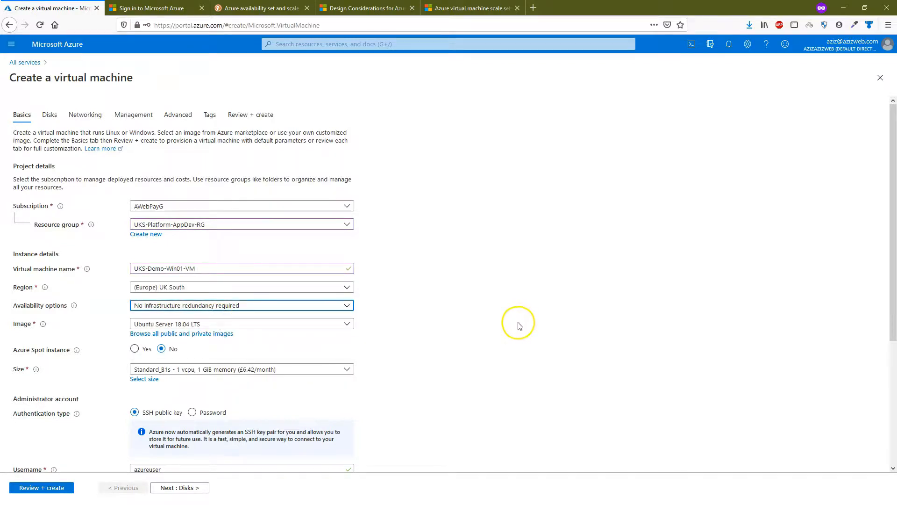
Look through the marketplace images and set the virtual machine's image to Windows Server 2019 Datacenter
click(246, 327)
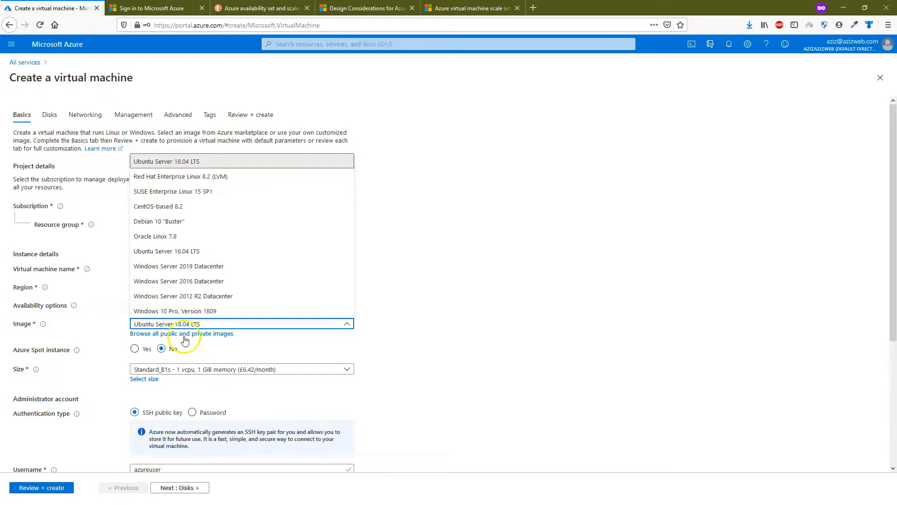
click(210, 340)
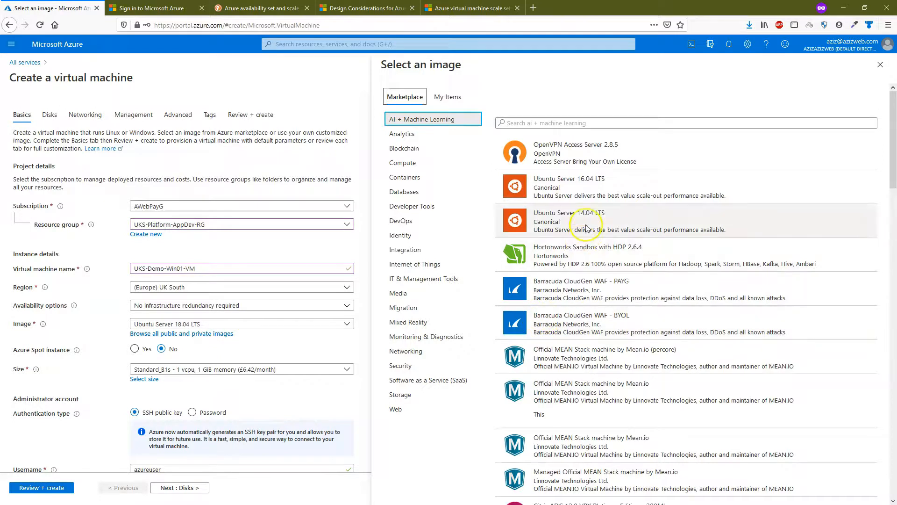
scroll(589, 215, down, 10)
scroll(588, 263, down, 10)
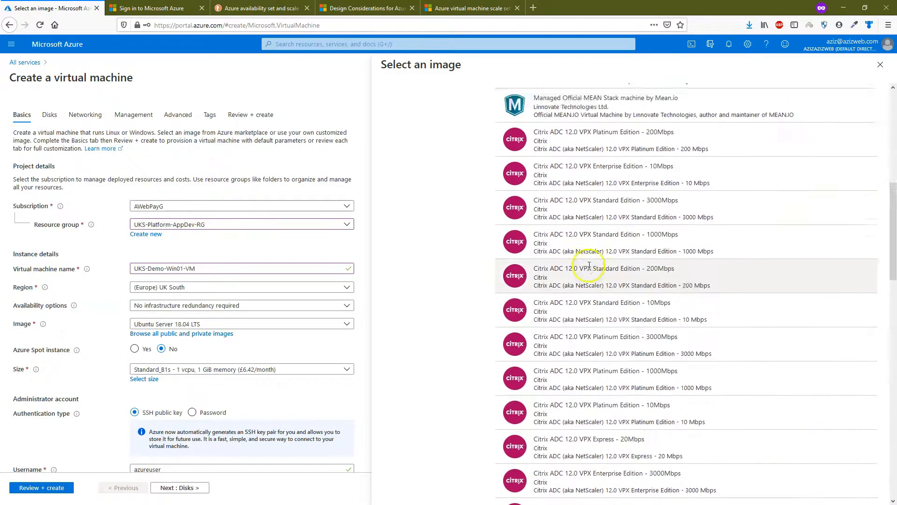
scroll(589, 269, down, 5)
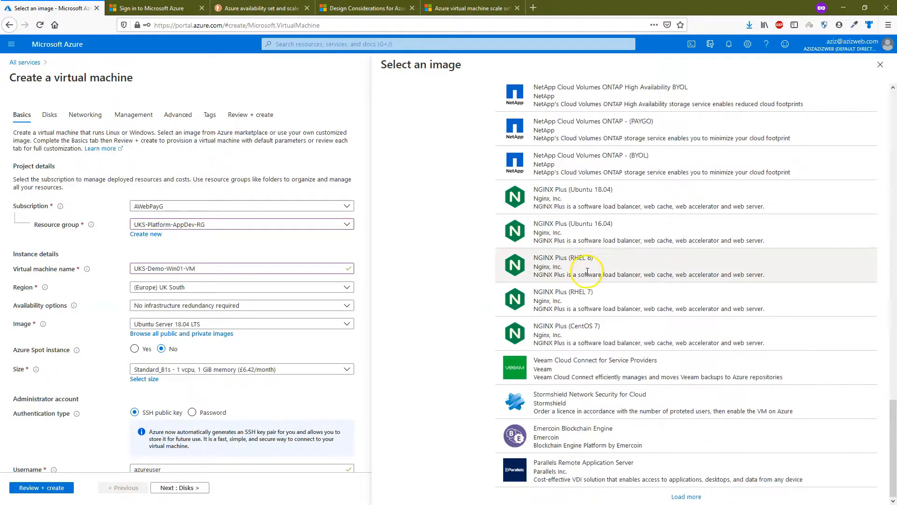
scroll(598, 280, up, 12)
scroll(596, 340, up, 13)
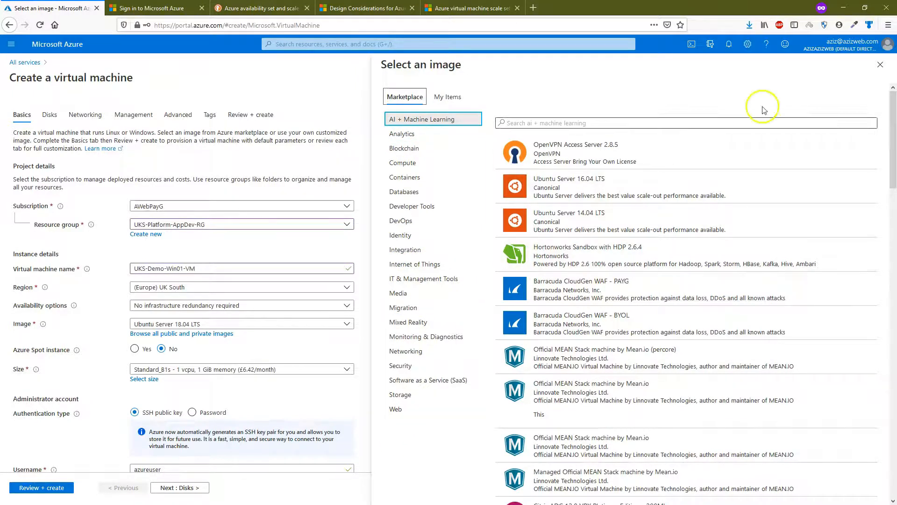
key(Escape)
click(186, 323)
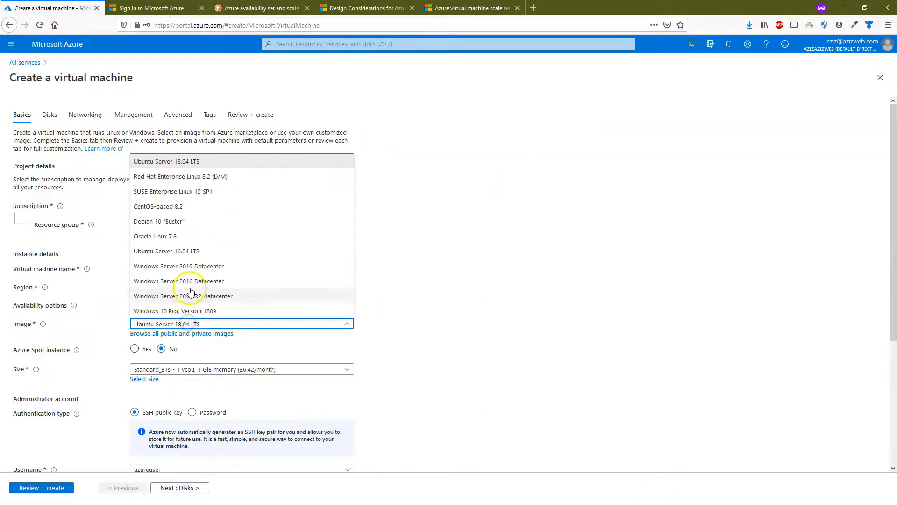
click(222, 295)
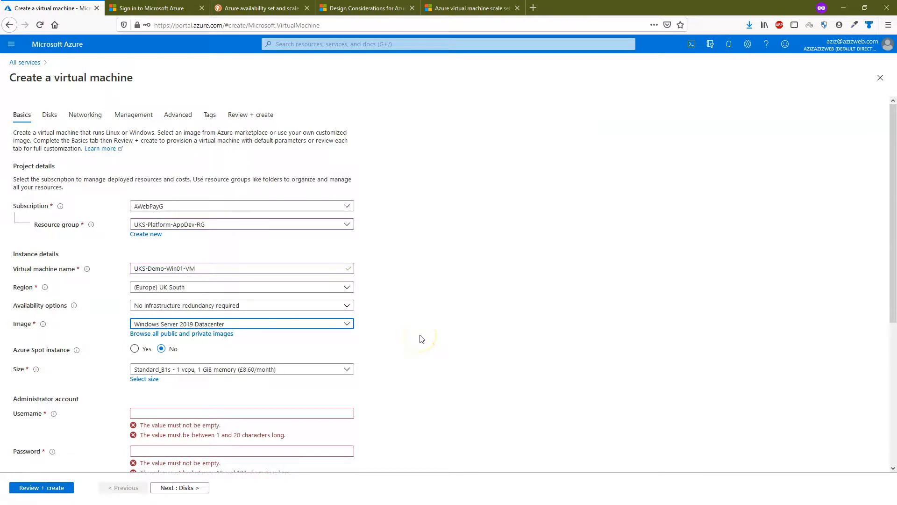
Show all VM sizes sorted by ascending monthly cost and set the virtual machine's size to B2s
click(176, 371)
click(340, 371)
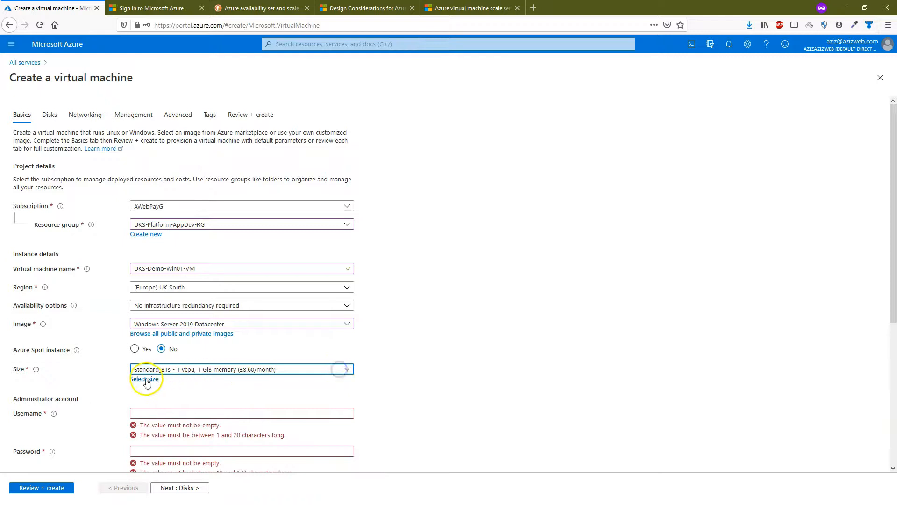
click(145, 380)
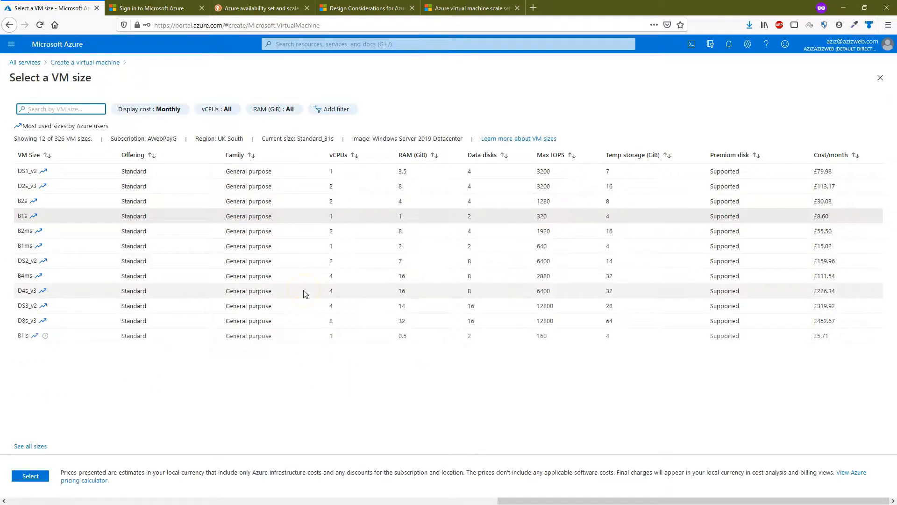
click(31, 446)
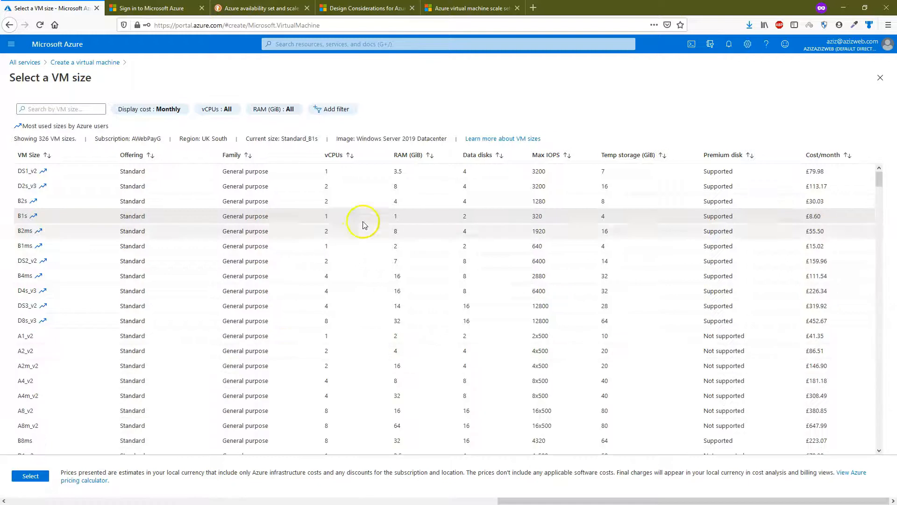
click(823, 155)
scroll(802, 218, down, 10)
scroll(757, 372, down, 20)
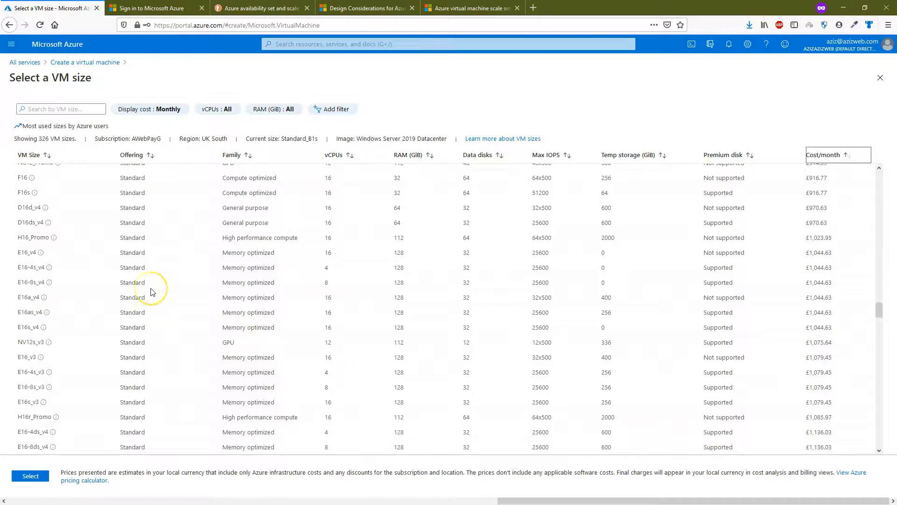
scroll(157, 293, up, 20)
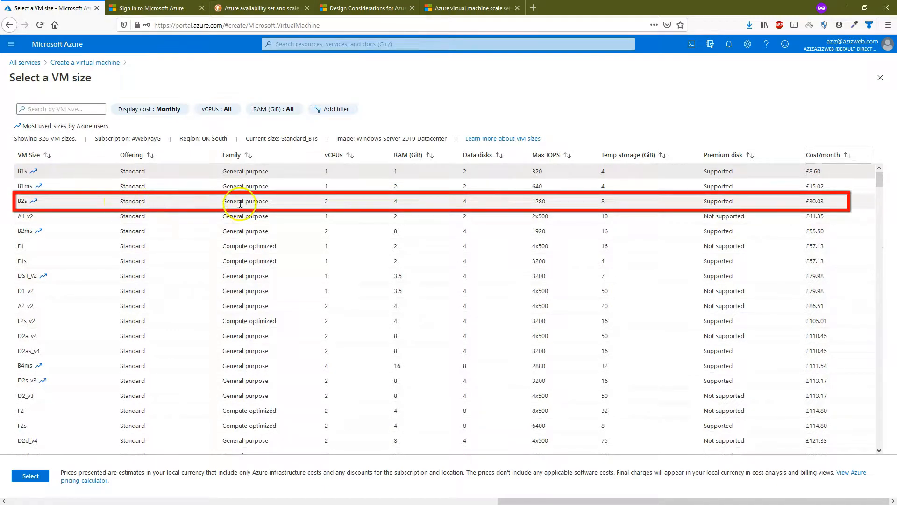
click(136, 200)
click(41, 473)
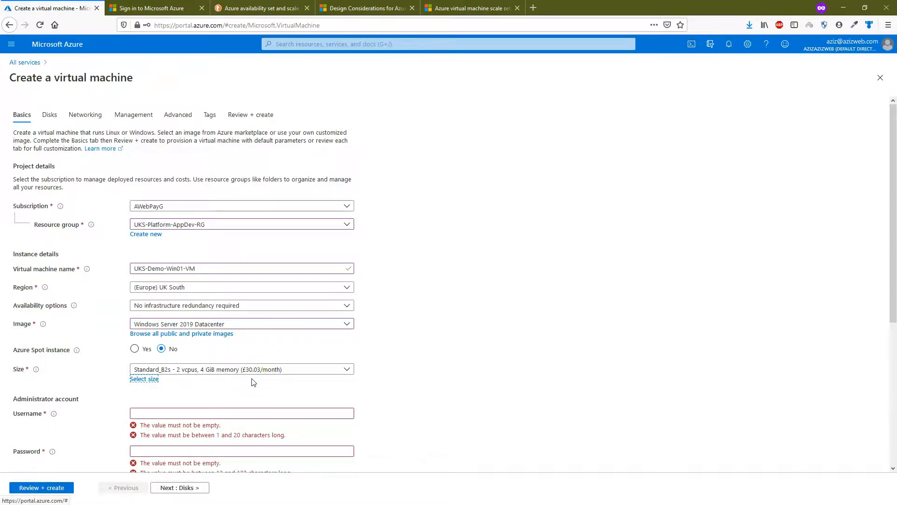
Fill in the administrator account with username testuser01, then enter the account password and its confirmation
scroll(256, 381, down, 1)
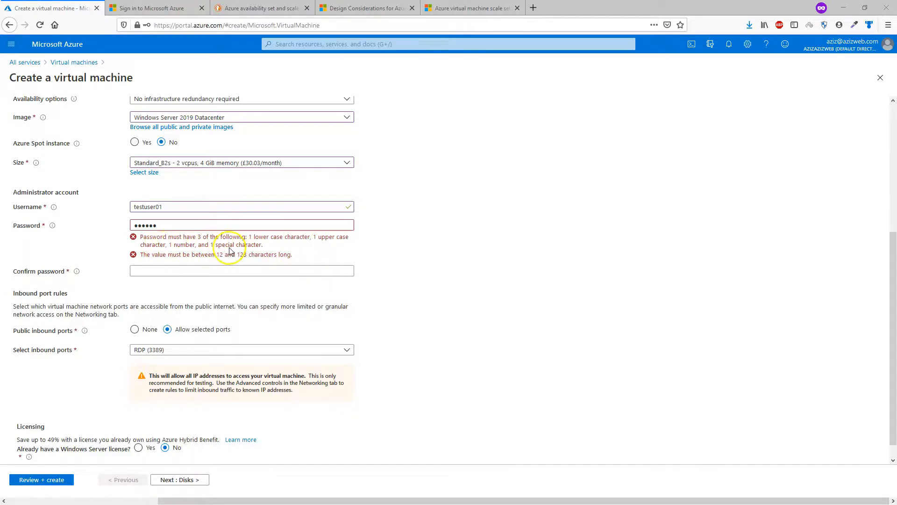
double_click(223, 225)
key(ctrl+v)
key(Tab)
scroll(225, 381, up, 3)
text(*************)
key(Tab)
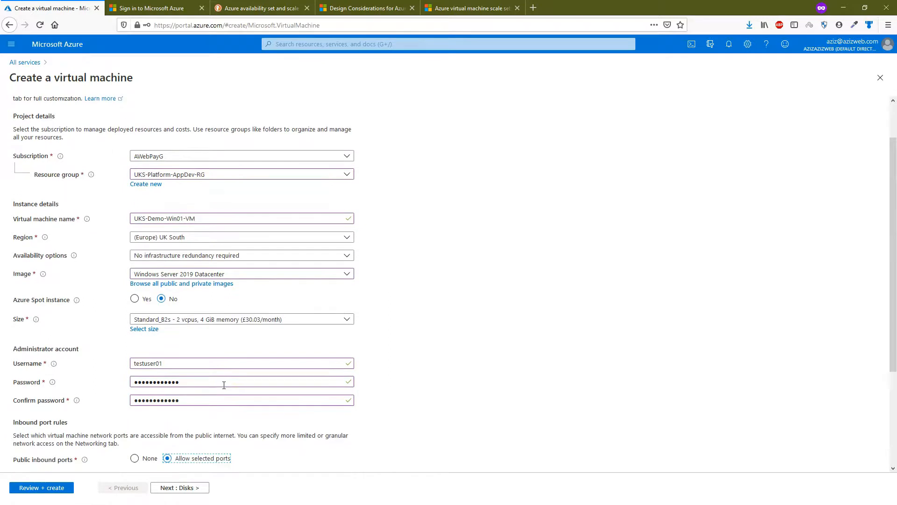
Set public inbound ports to None, keep the default disk options, and go on to the networking settings
scroll(224, 385, down, 3)
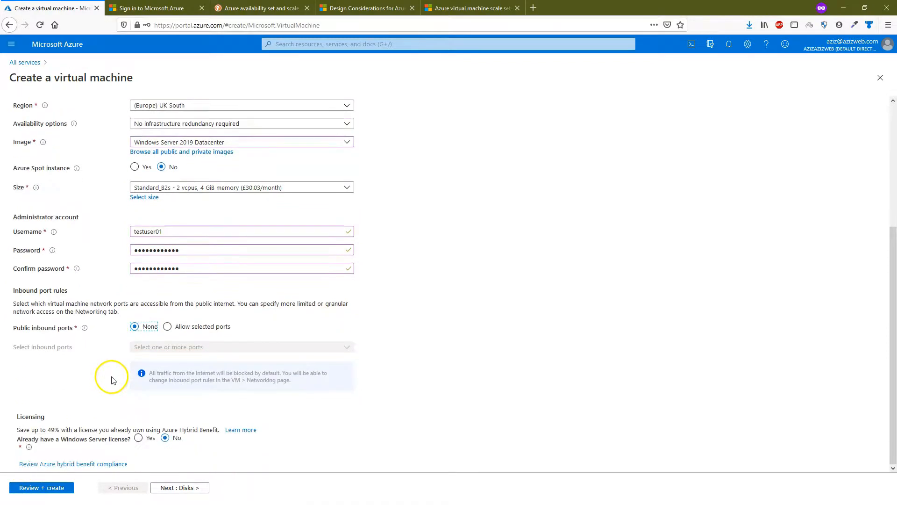
click(167, 488)
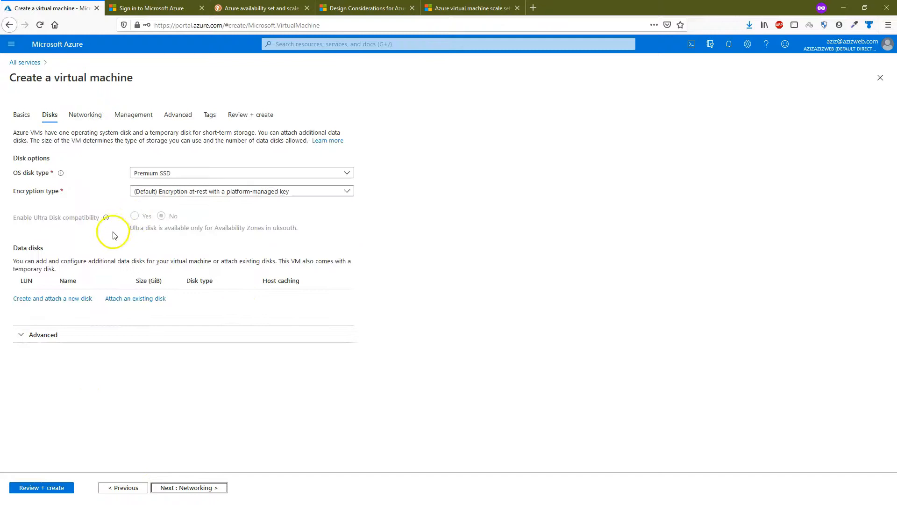
click(88, 115)
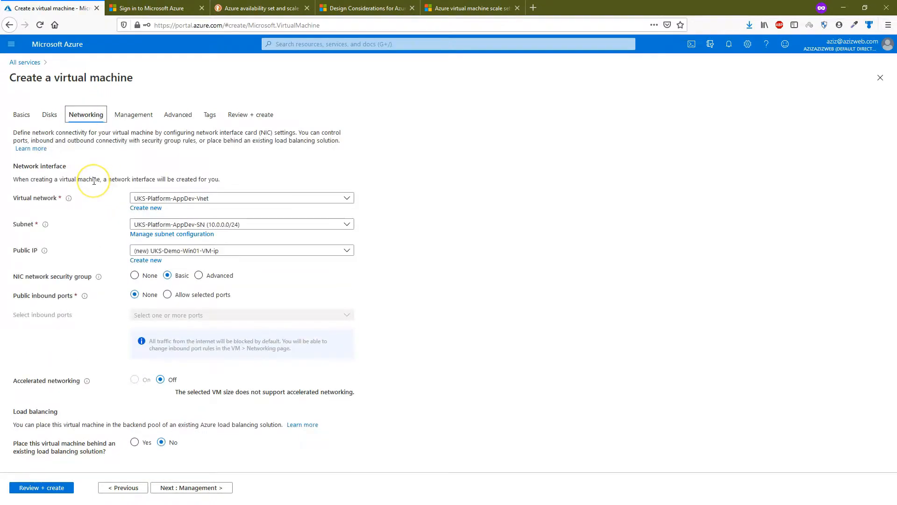
Check the available subnets without changing the selection and set the virtual machine's public IP to None
key(alt)
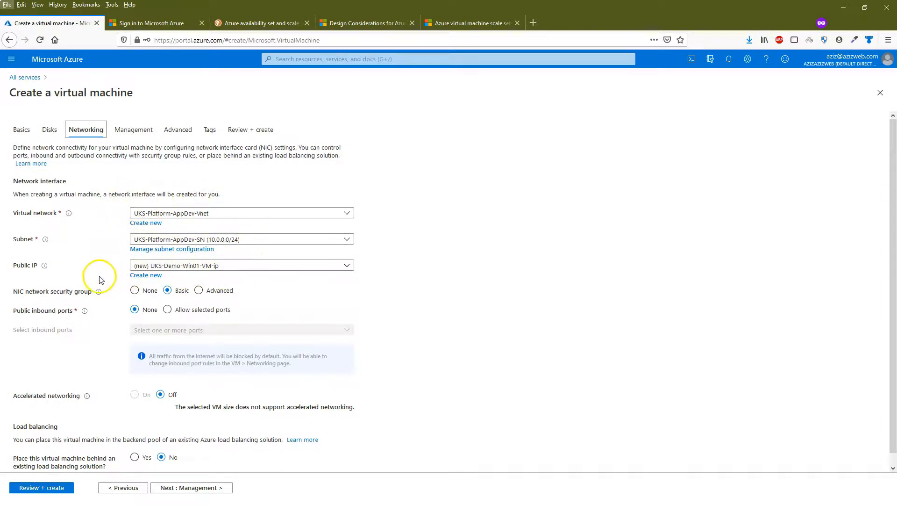
key(alt)
click(255, 227)
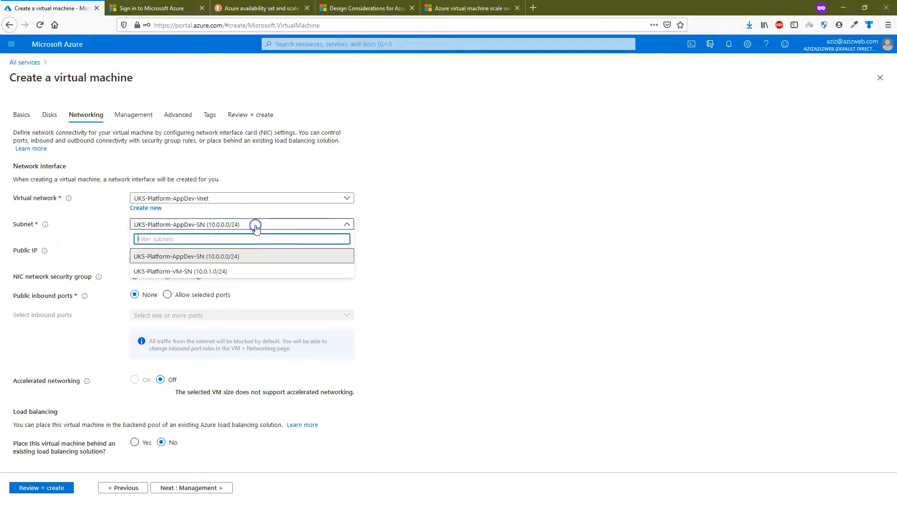
key(Escape)
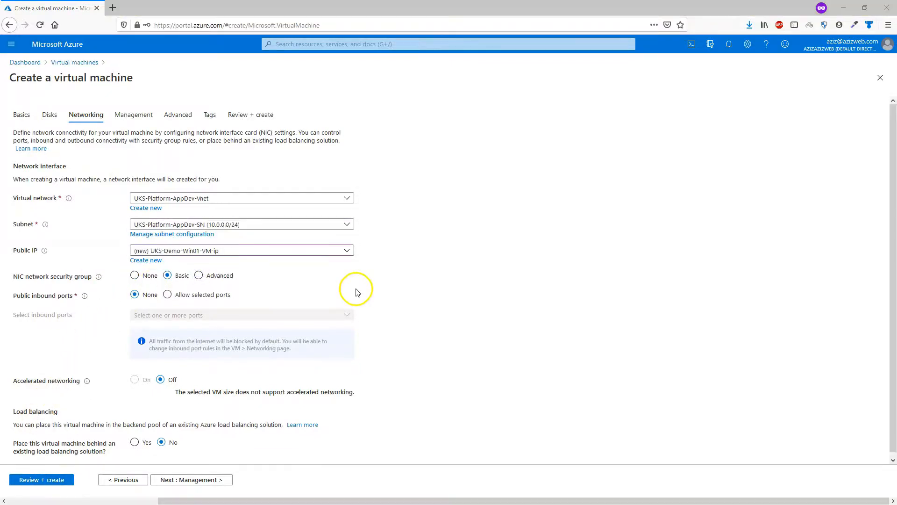
click(285, 253)
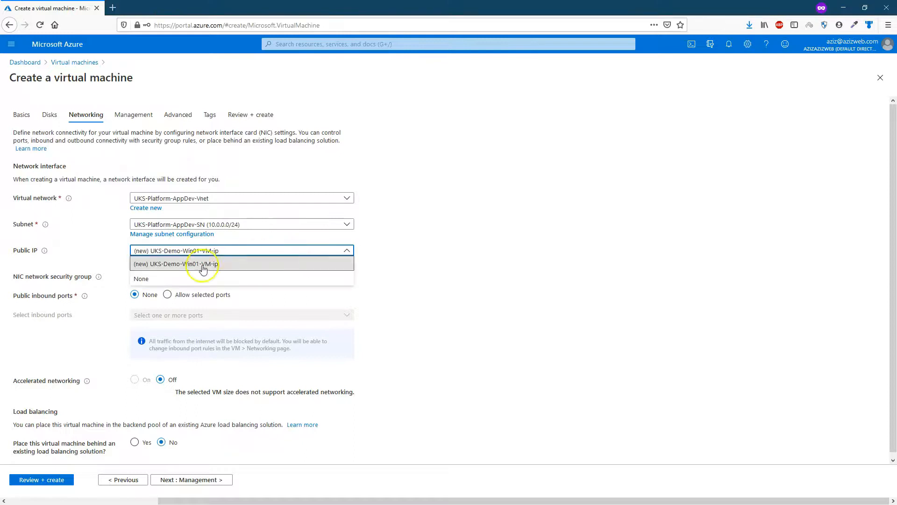
click(149, 278)
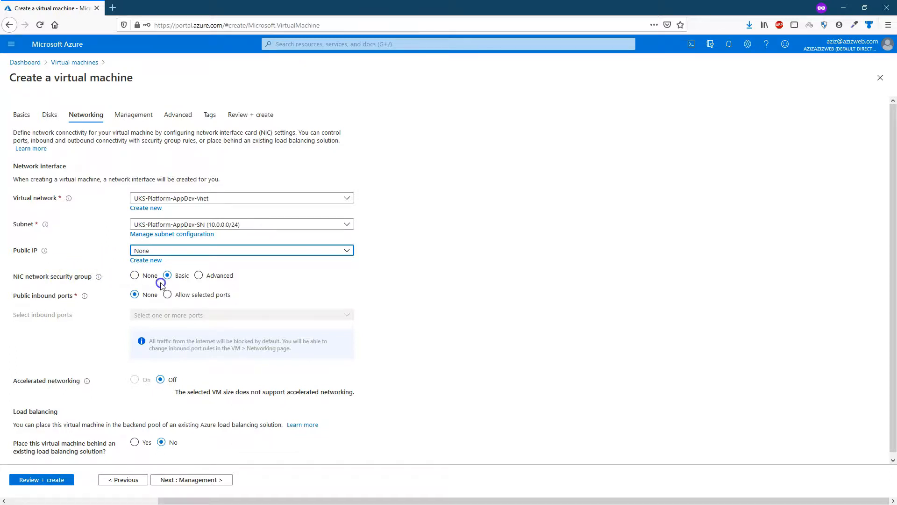
Set the NIC network security group to Advanced and assign the existing group UKS-Platform-AppDev-NSG
click(198, 276)
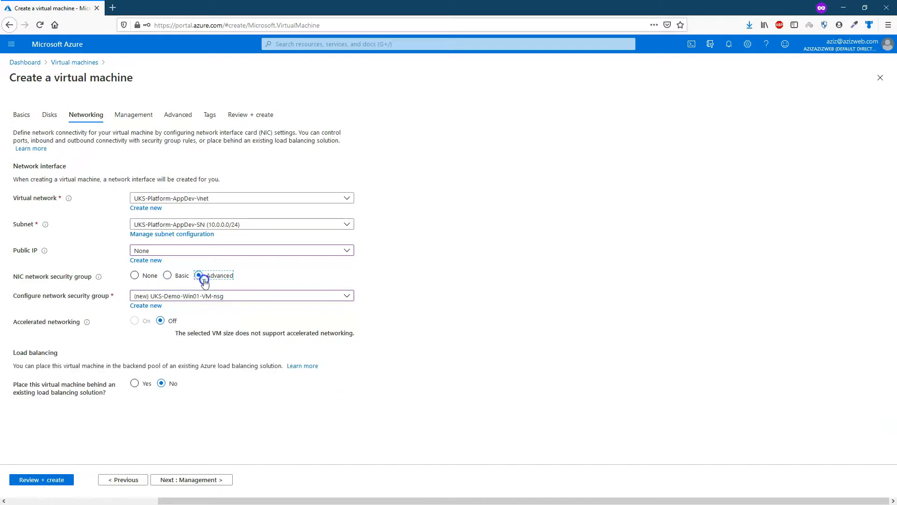
click(231, 297)
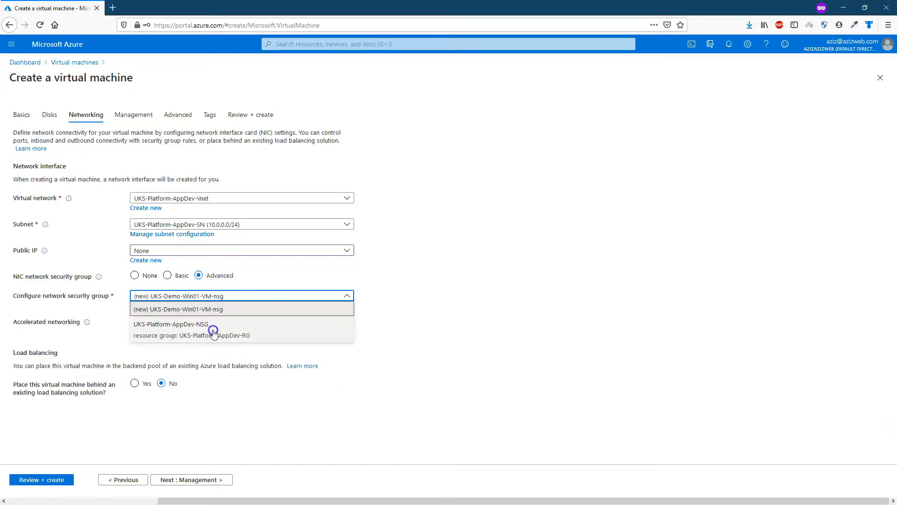
click(193, 328)
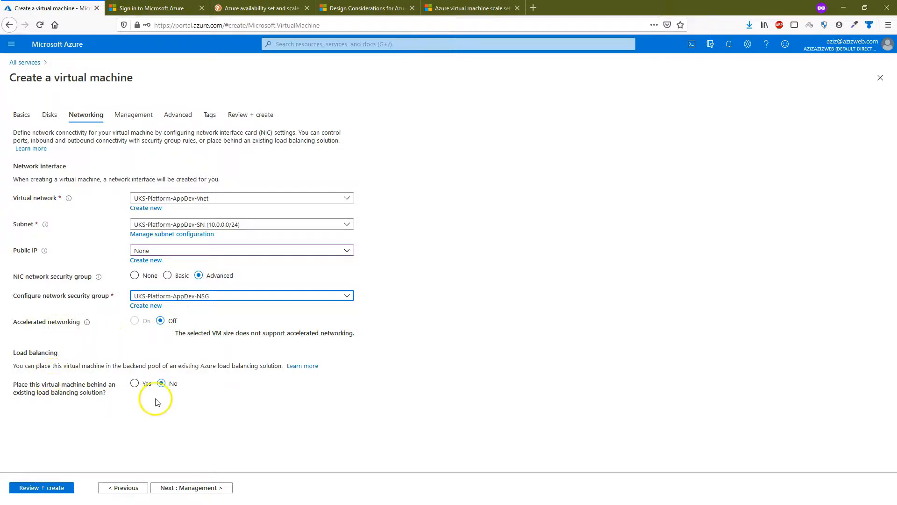
Look at the settings for placing the virtual machine behind an existing load balancing solution, then set the option back to No
click(135, 384)
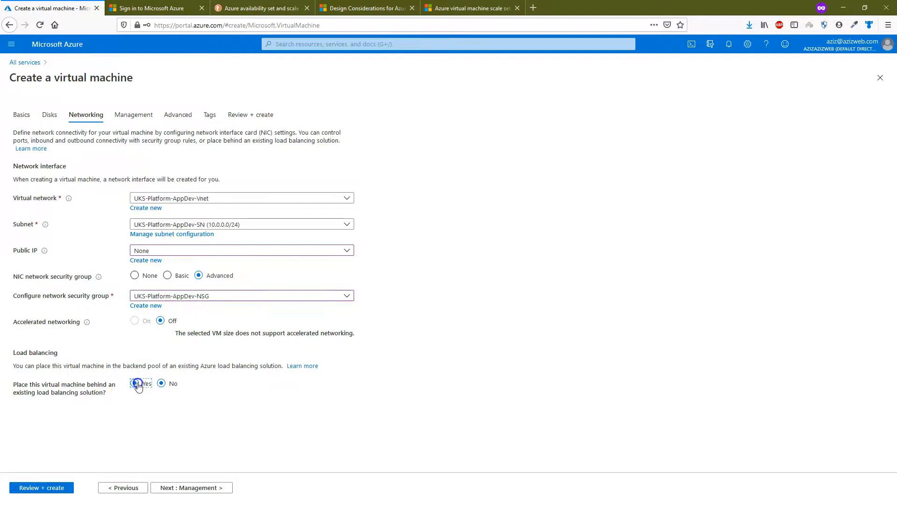
scroll(112, 428, down, 1)
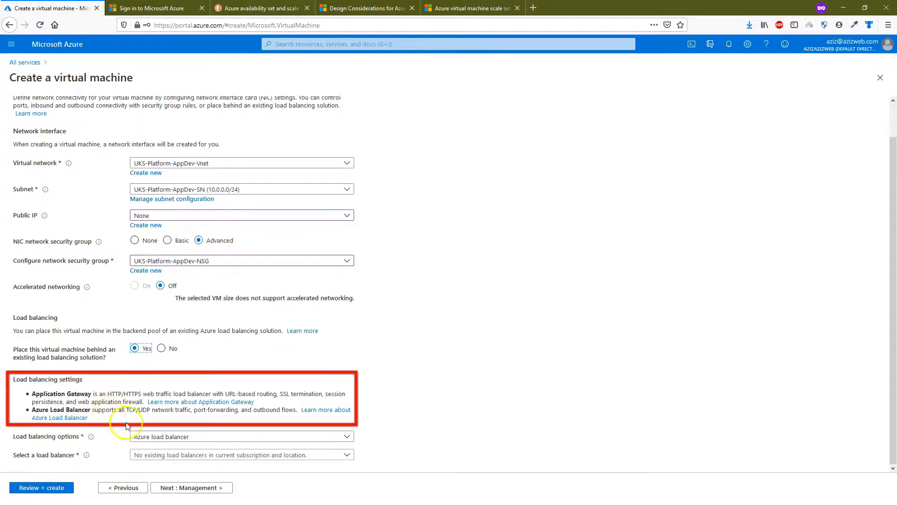
click(161, 348)
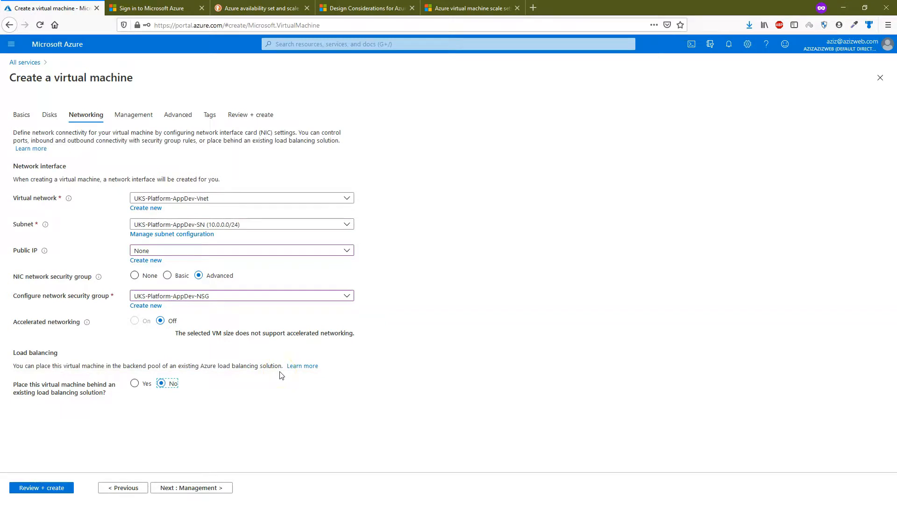
Turn off boot diagnostics in the management settings and leave auto-shutdown off after viewing its options
click(146, 115)
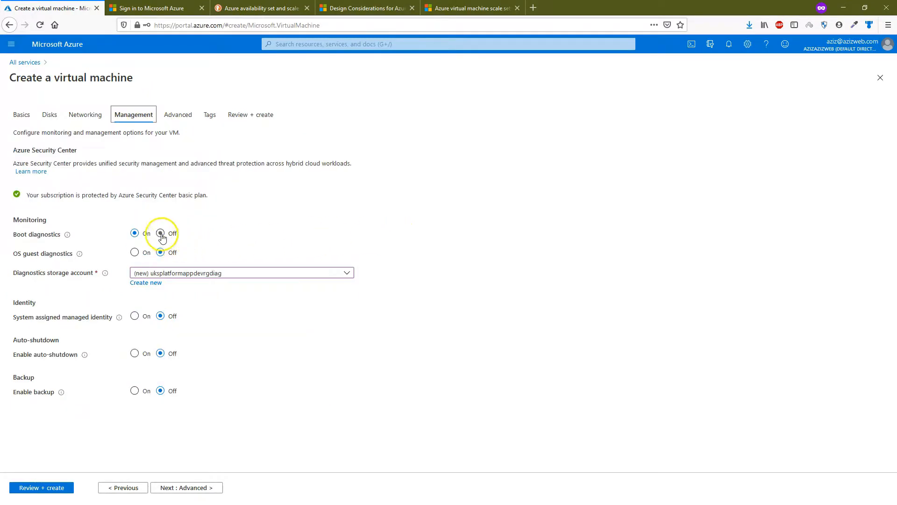
click(161, 233)
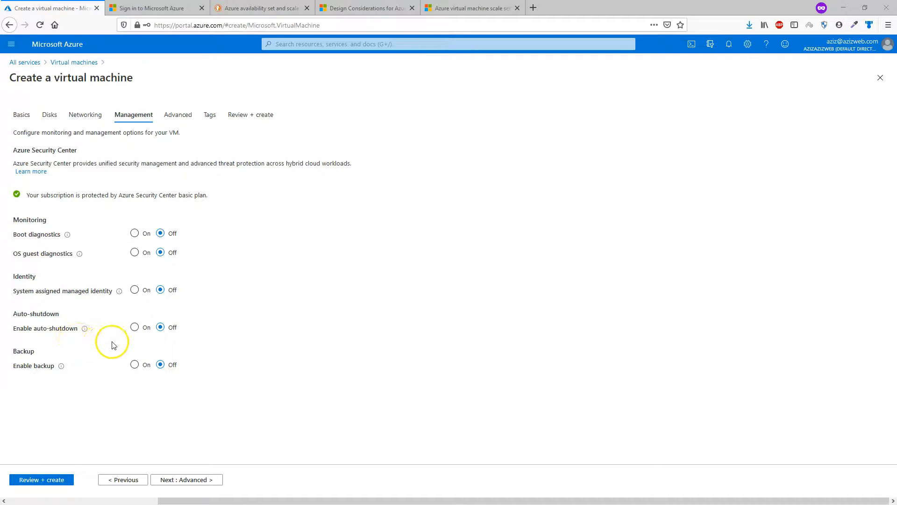
click(134, 327)
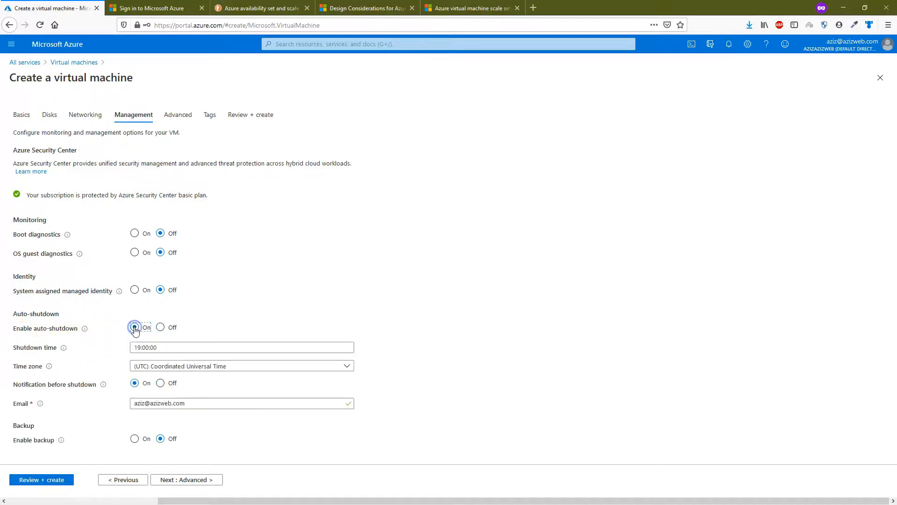
click(160, 327)
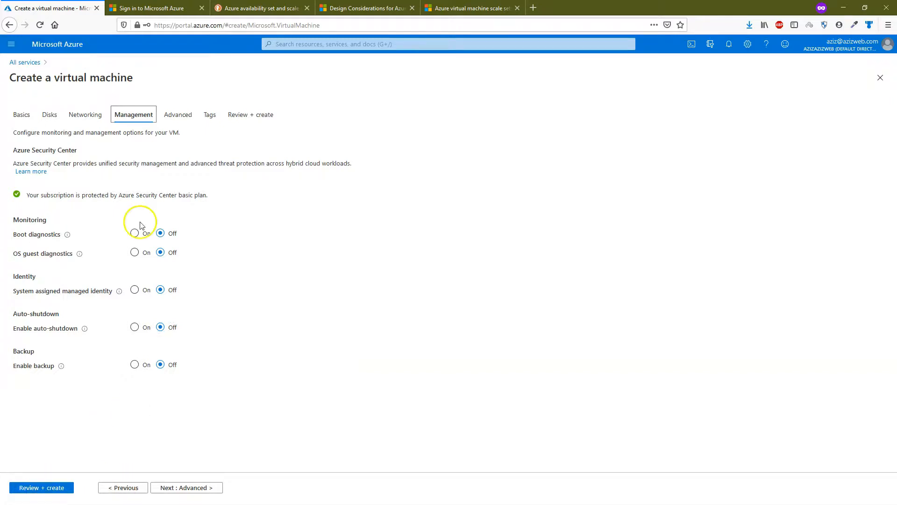
Set the VM generation to Gen 2 in the virtual machine's advanced settings
click(178, 115)
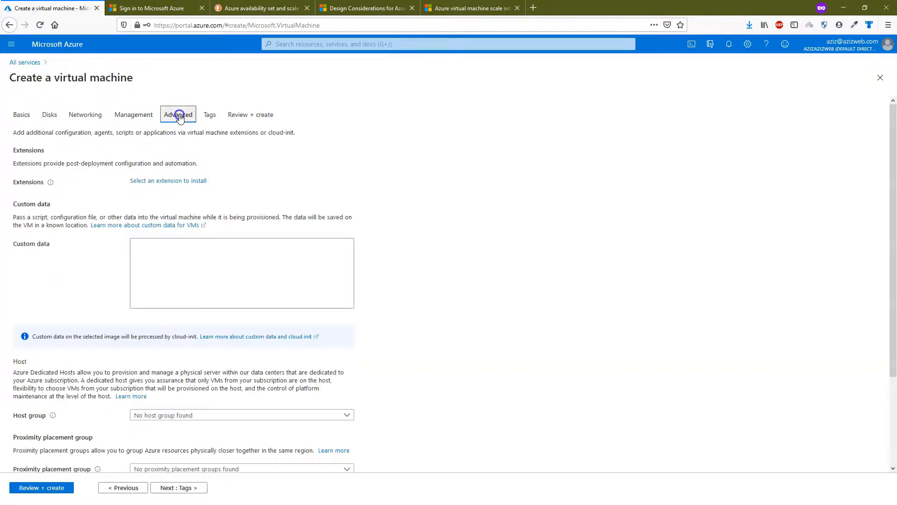
scroll(106, 279, down, 3)
click(169, 416)
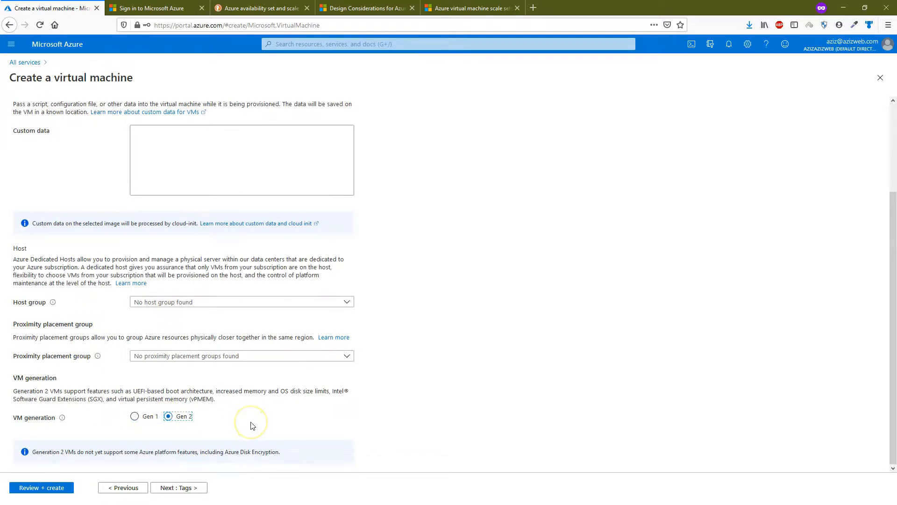
Tag the virtual machine's resources with Project set to Micro Service POC and Team set to Platform
scroll(210, 234, up, 3)
click(210, 114)
click(82, 188)
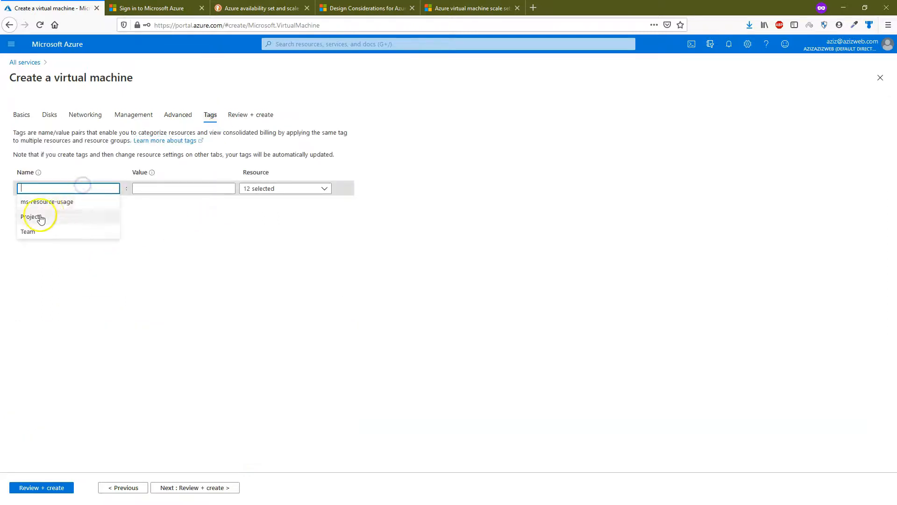
click(36, 216)
click(168, 187)
text(Micro Service POC)
click(97, 203)
click(66, 246)
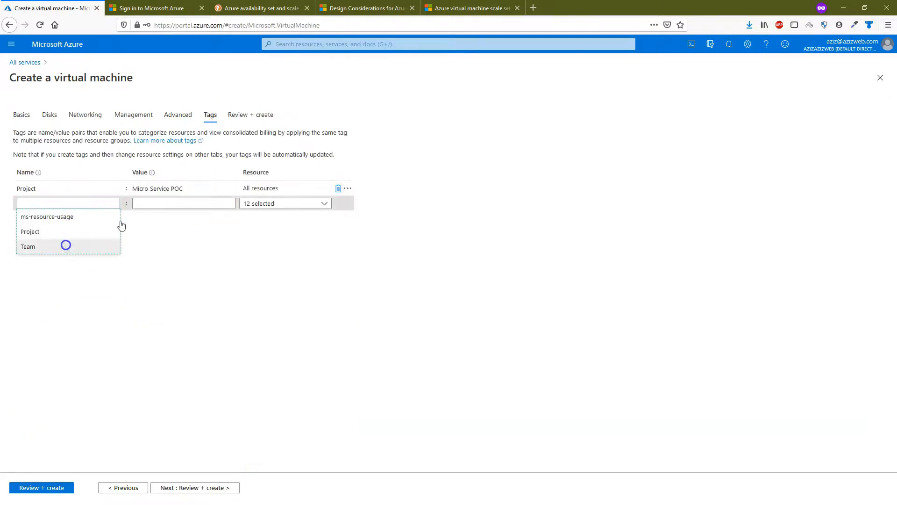
click(150, 203)
click(152, 215)
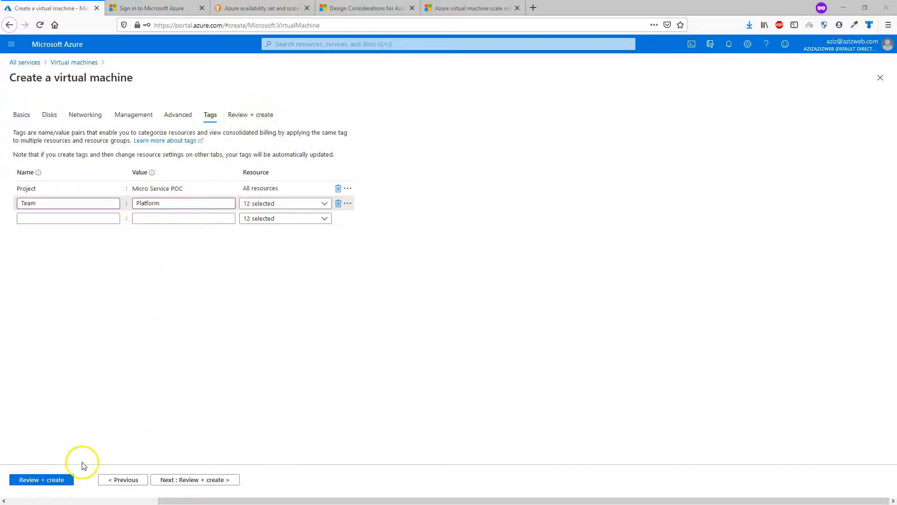
Review the complete virtual machine configuration and create the virtual machine
click(60, 481)
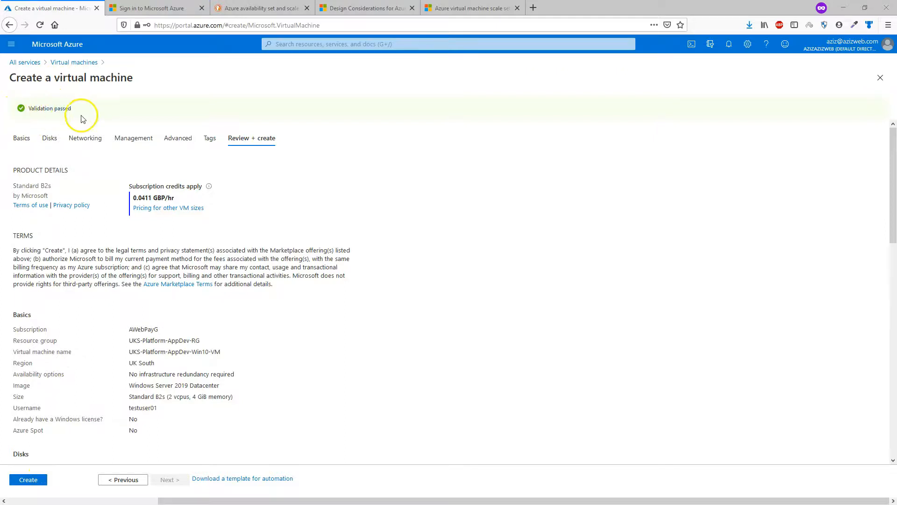
click(38, 480)
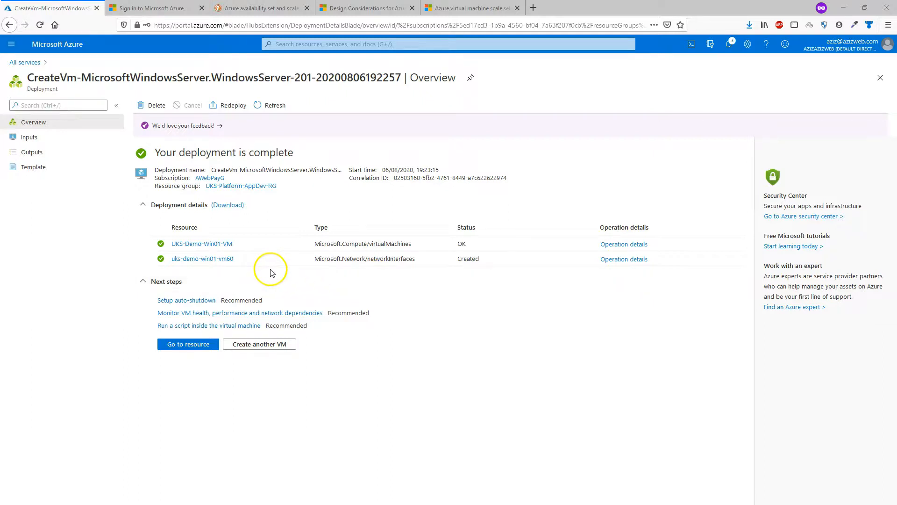
Open the deployed virtual machine UKS-Demo-Win01-VM and stop it
click(11, 43)
click(187, 247)
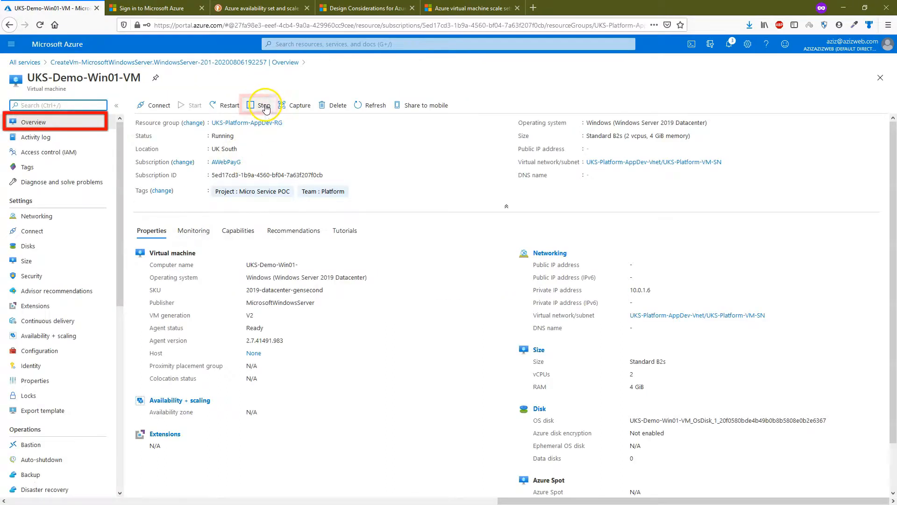
click(259, 105)
click(153, 163)
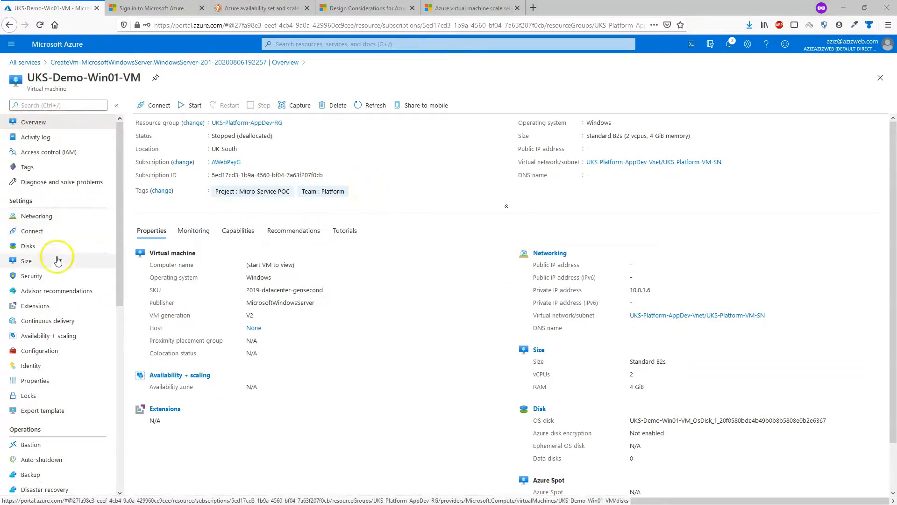
Attach the existing network interface UKS-Platform-AppDev-NIC to UKS-Demo-Win01-VM and check the attachment's progress in the notifications
click(39, 217)
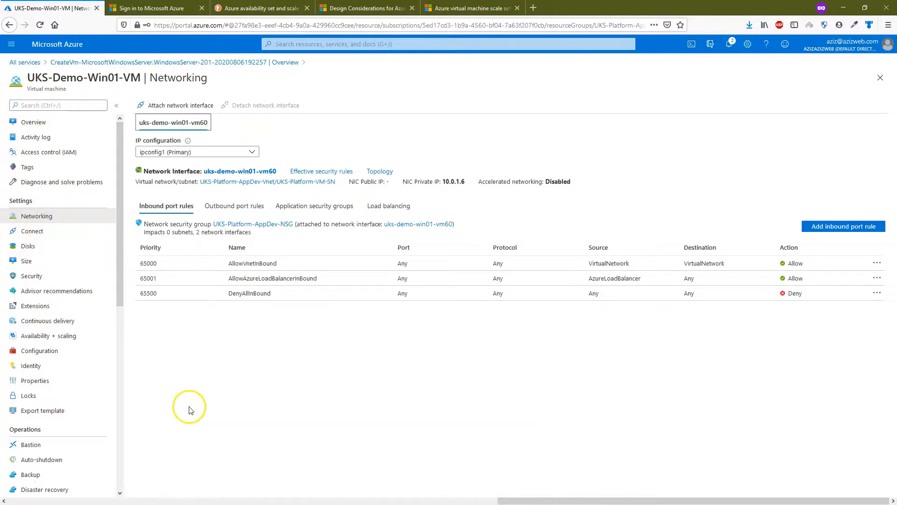
click(196, 106)
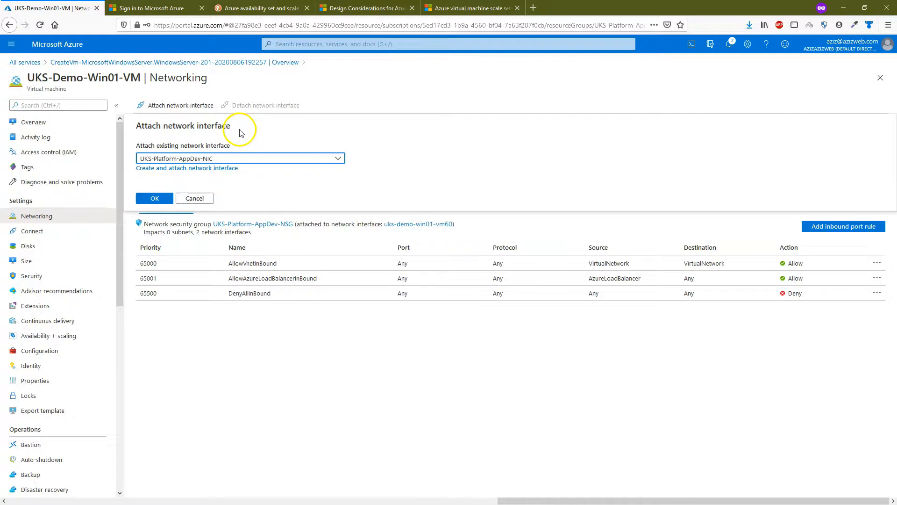
click(245, 160)
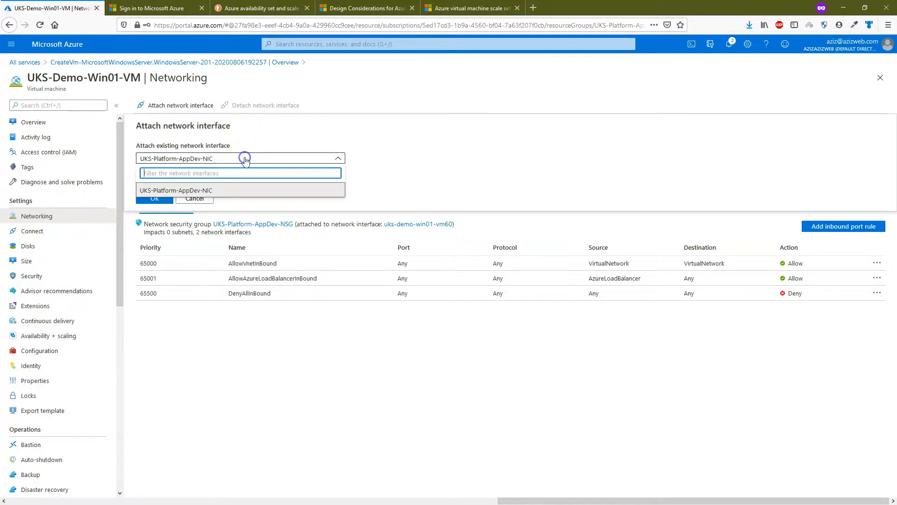
click(243, 159)
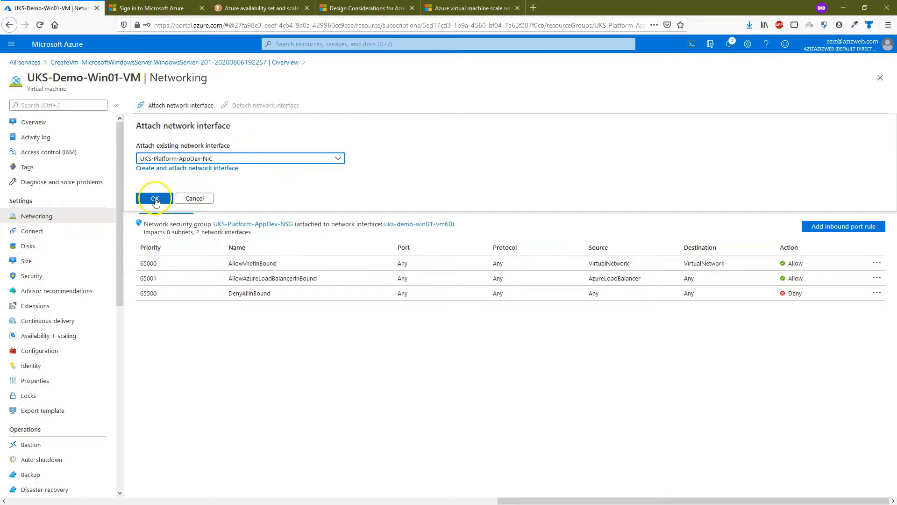
click(155, 199)
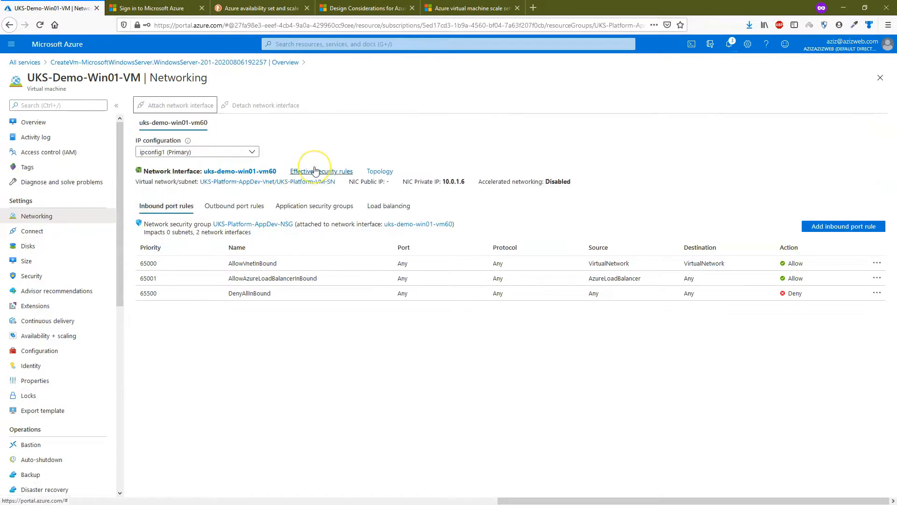
click(727, 47)
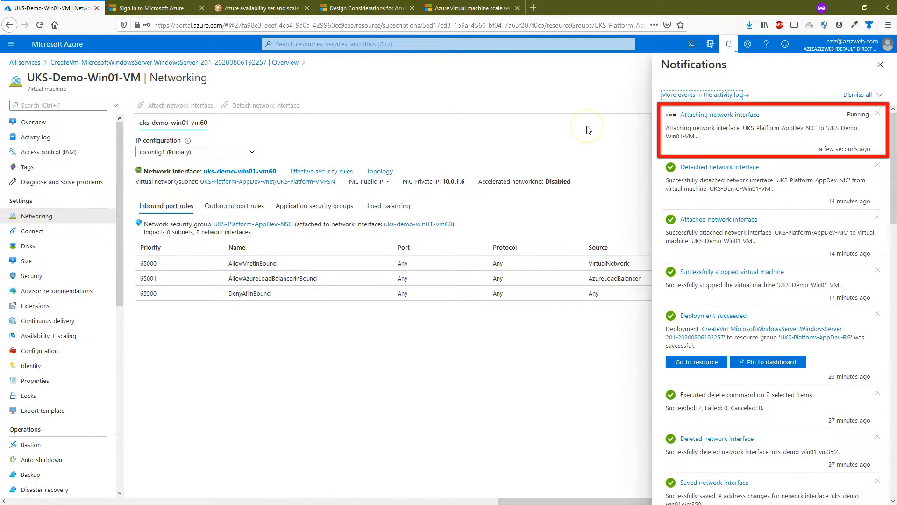
Detach the network interface uks-demo-win01-vm60 from UKS-Demo-Win01-VM
click(654, 84)
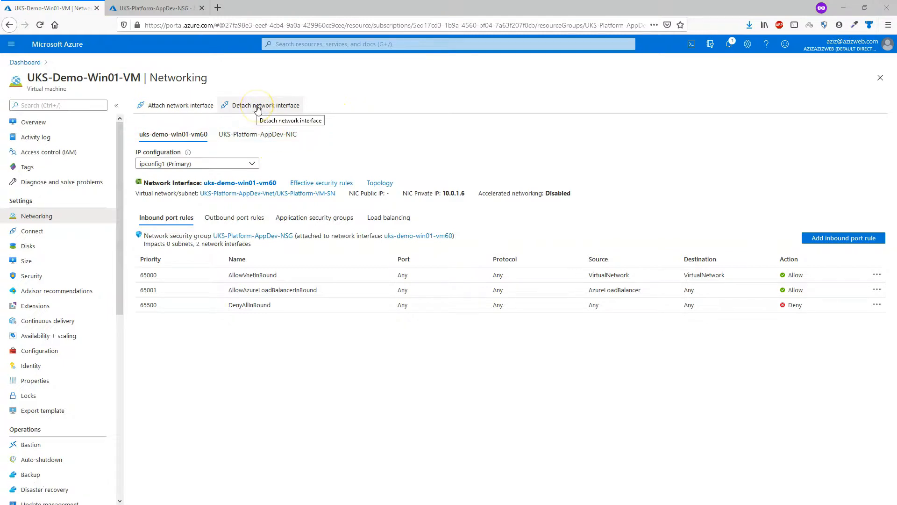
click(258, 107)
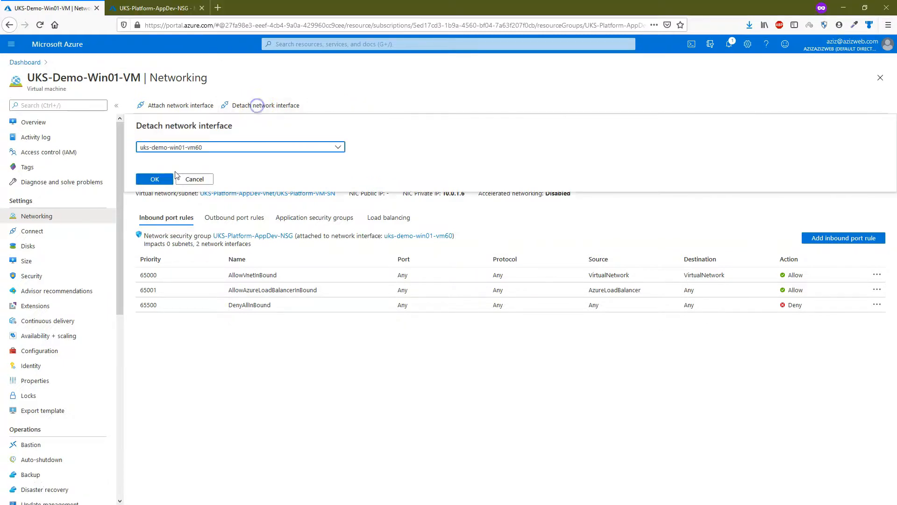
click(219, 146)
click(202, 156)
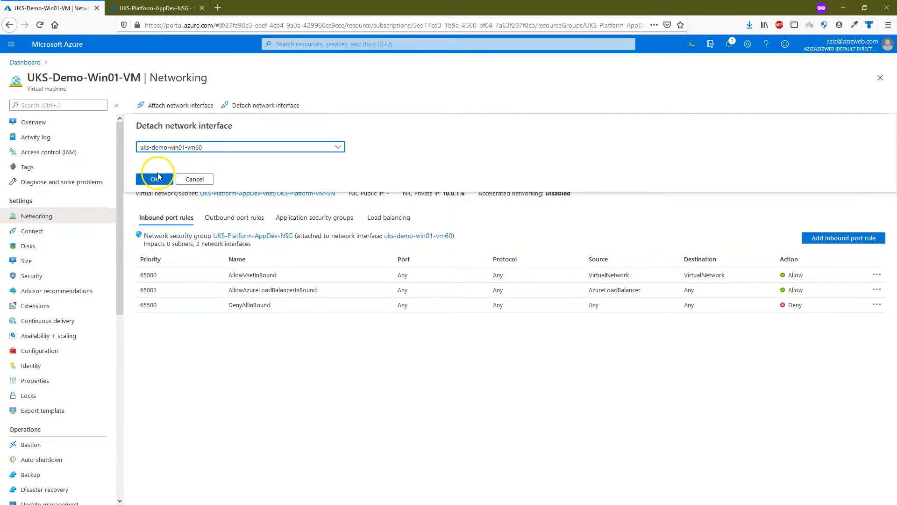
click(157, 178)
Try to connect to UKS-Demo-Win01-VM over RDP through its DNS name demo01.uksouth.cloudapp.azure.com, using Remote Desktop Connection
click(34, 122)
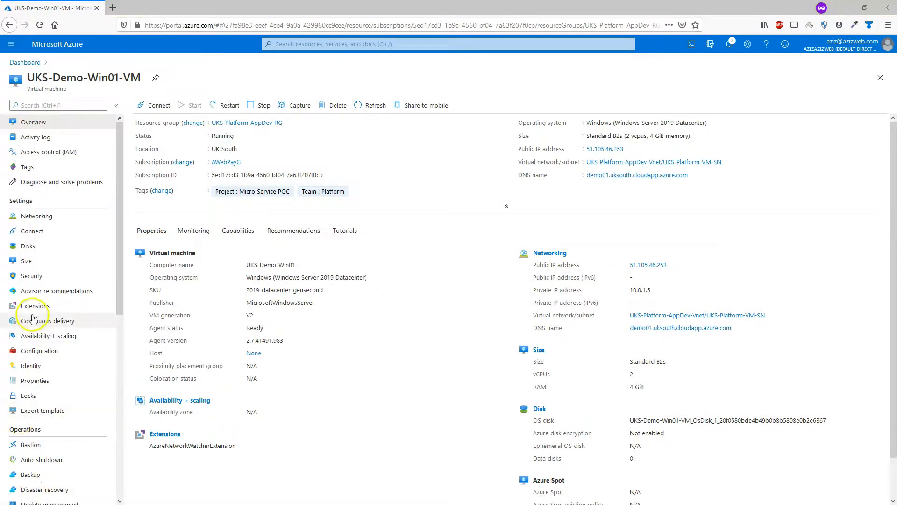
click(31, 232)
click(39, 233)
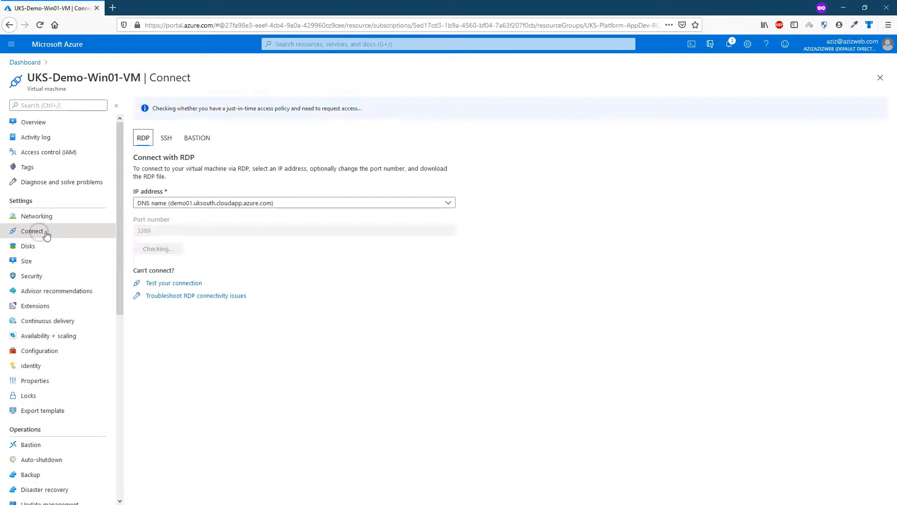
click(158, 249)
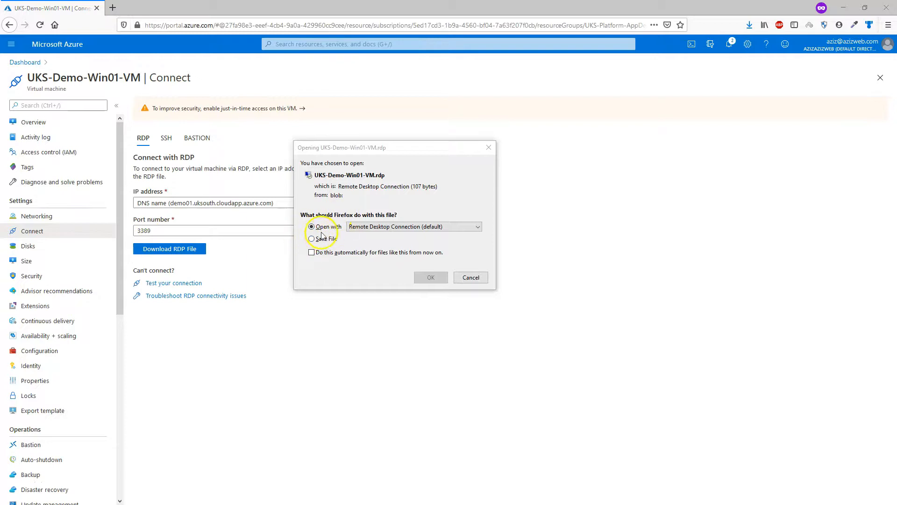
click(432, 277)
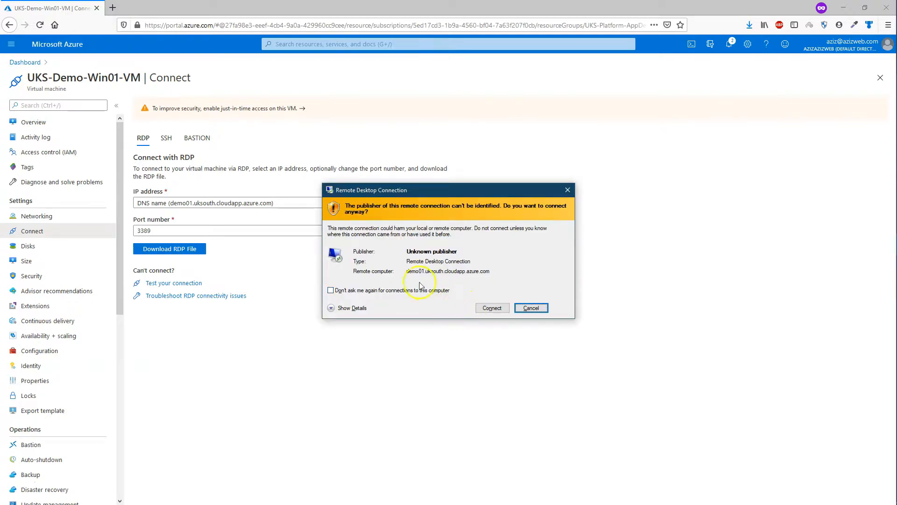
click(487, 310)
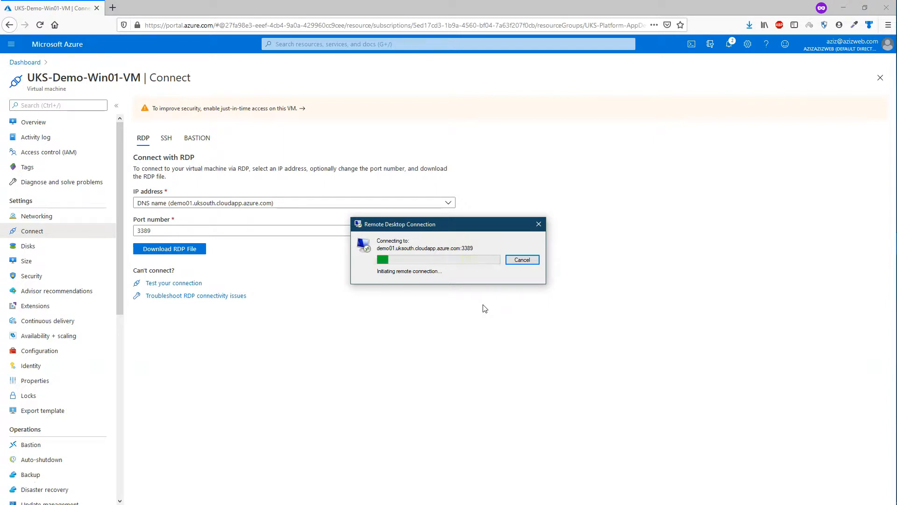
click(516, 279)
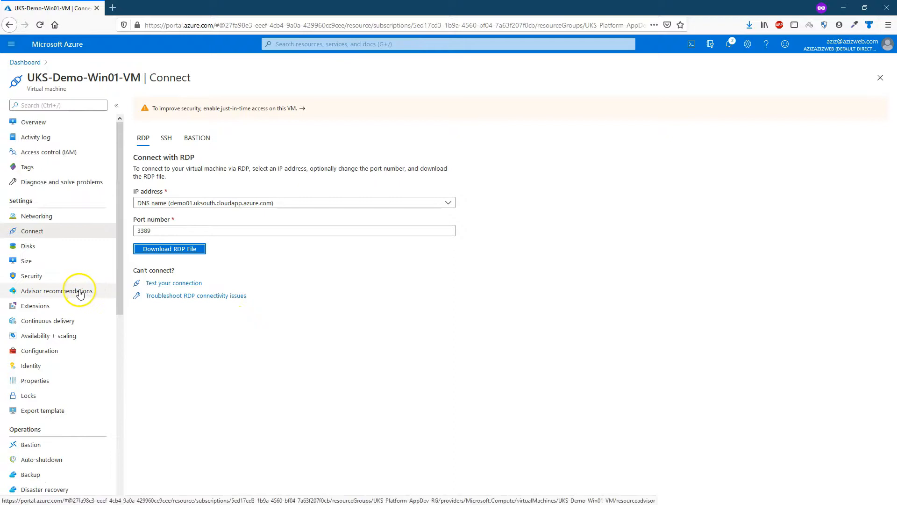
Open the network security group UKS-Platform-AppDev-NSG from the VM's networking settings and show its inbound security rules
click(51, 218)
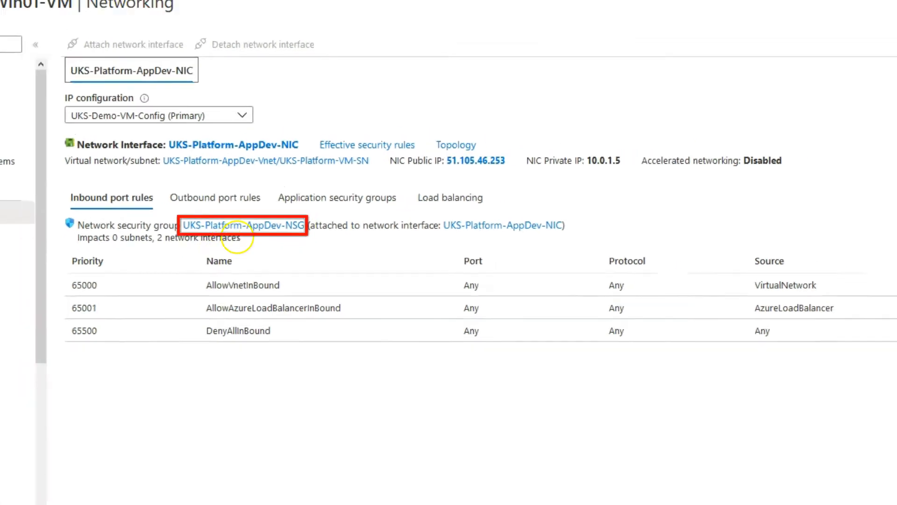
click(238, 226)
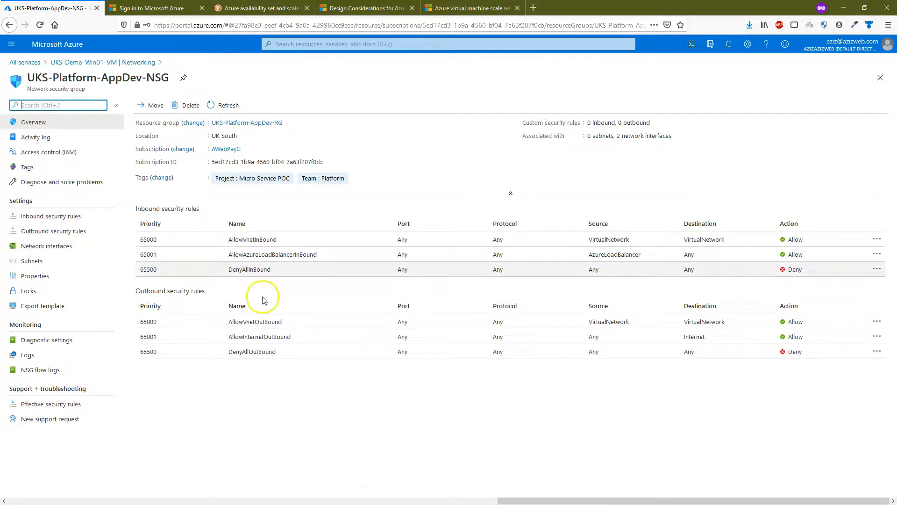
drag(293, 25, 615, 21)
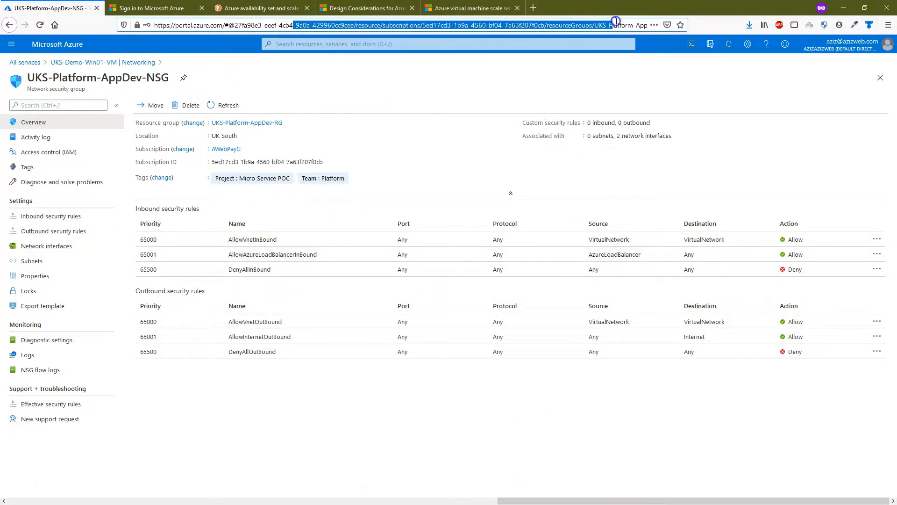
click(442, 222)
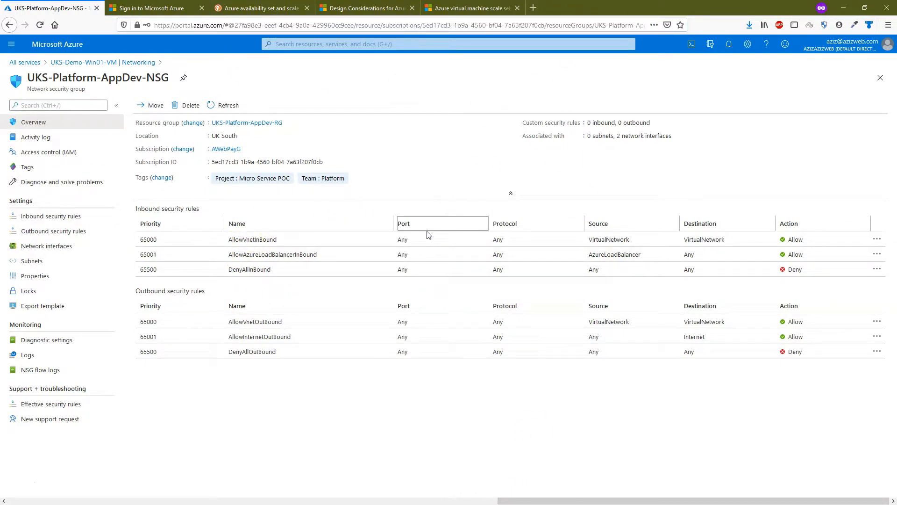
drag(541, 499, 354, 498)
click(876, 79)
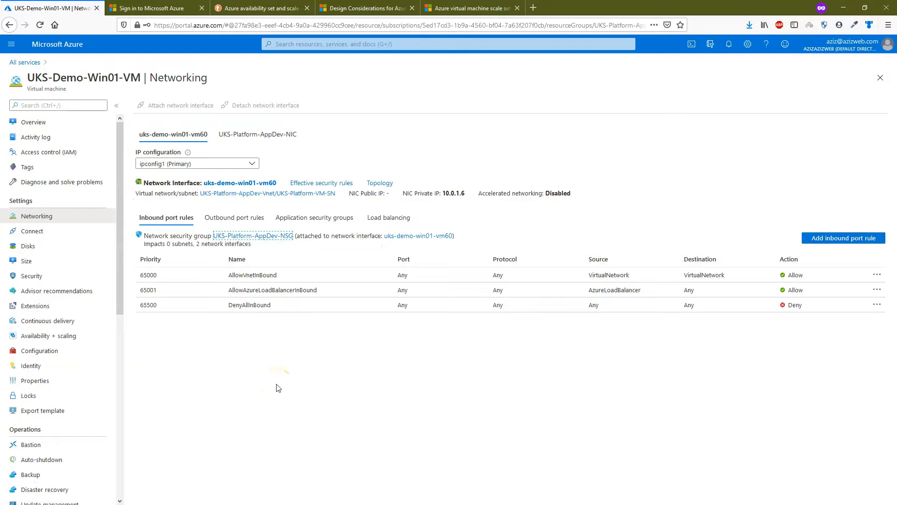
click(282, 235)
drag(531, 498, 556, 501)
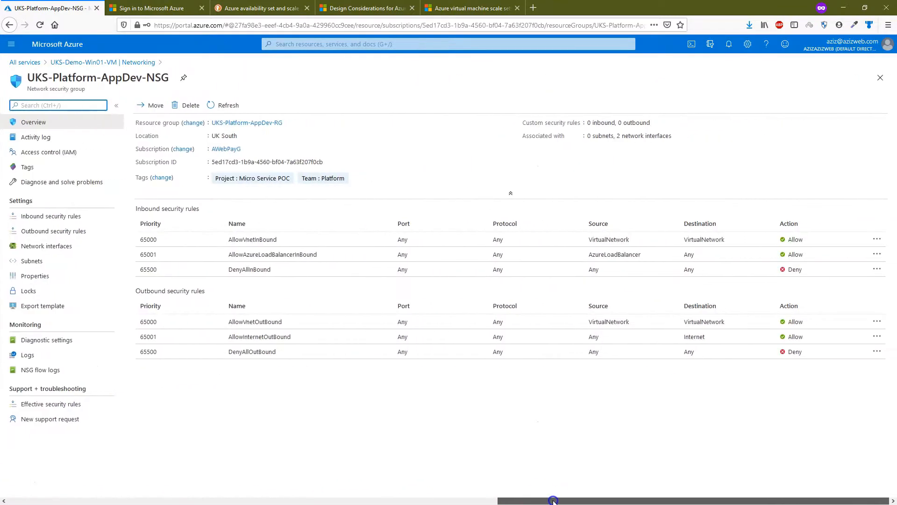
key(alt)
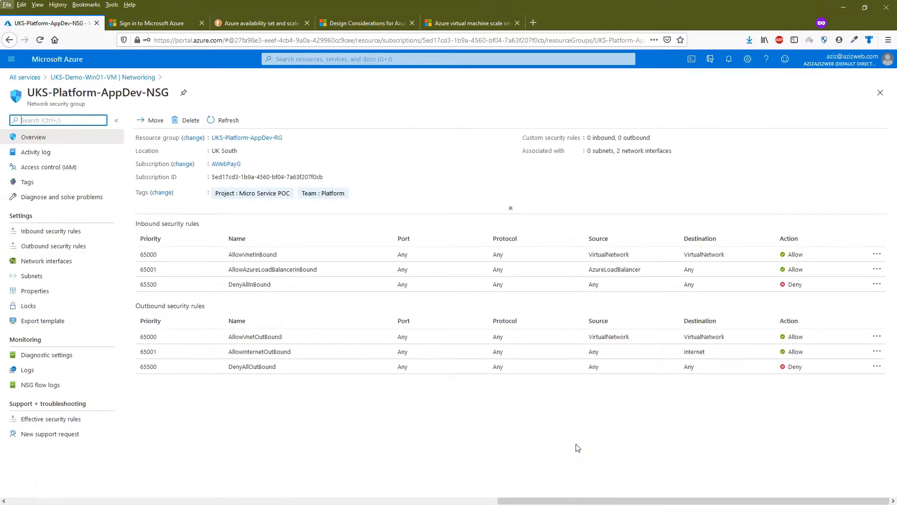
click(62, 231)
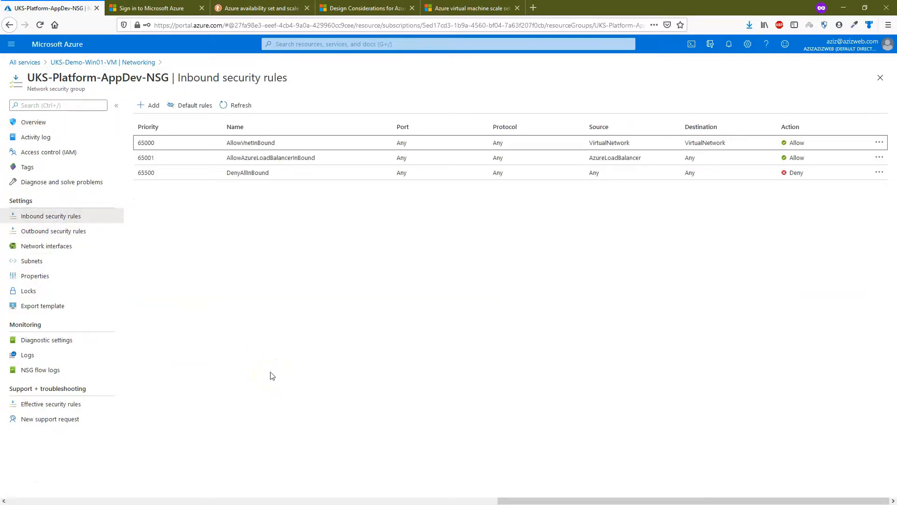
Start a new inbound security rule with IP Addresses as the source, the allowed source address filled in, source port ranges * and destination Any
click(150, 105)
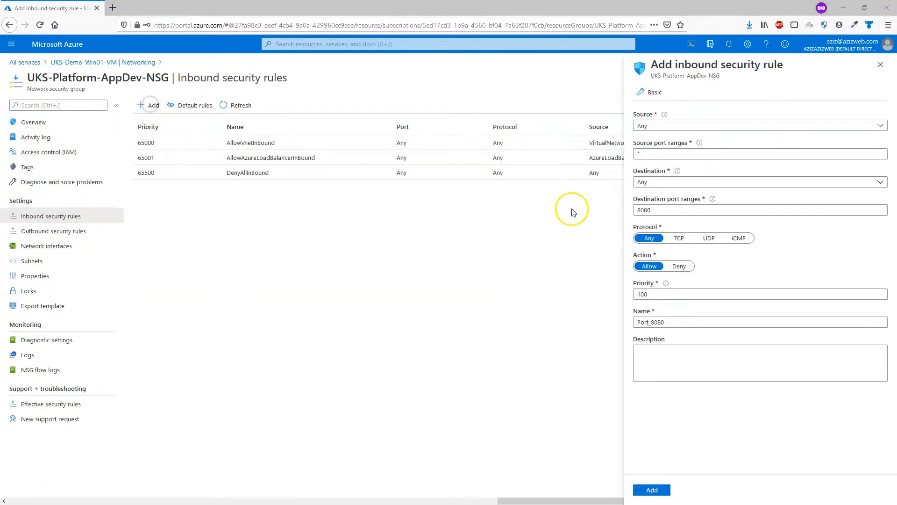
click(653, 126)
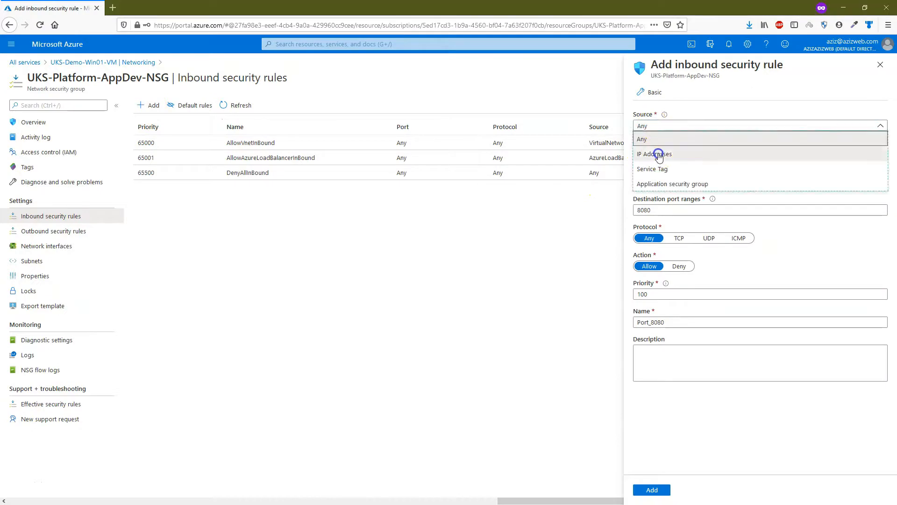
click(658, 154)
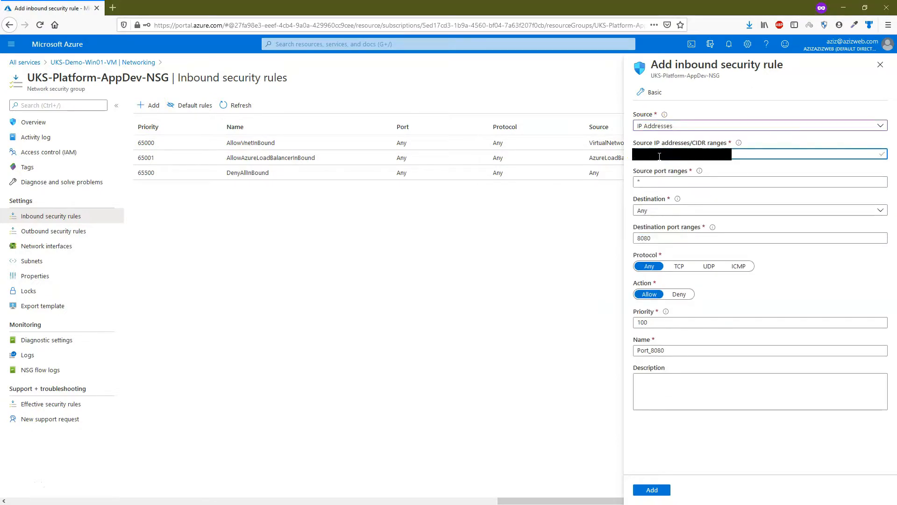
click(670, 183)
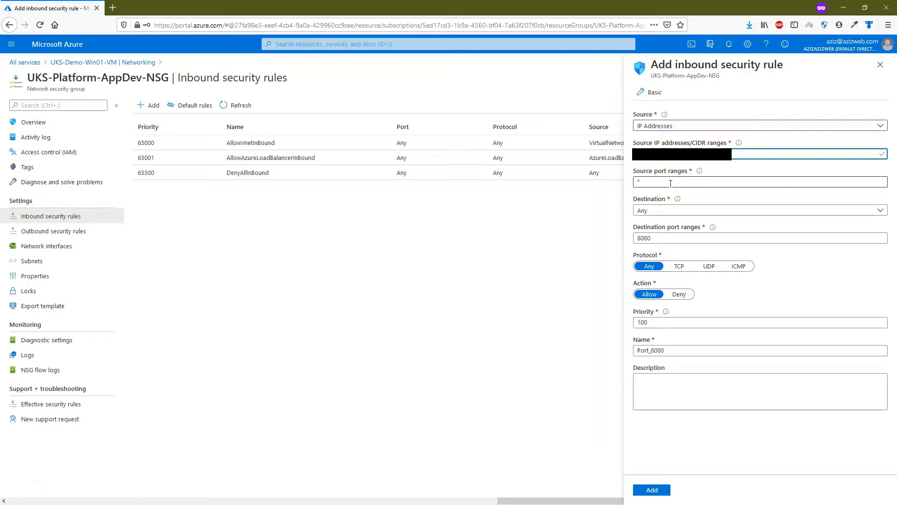
drag(651, 183, 616, 183)
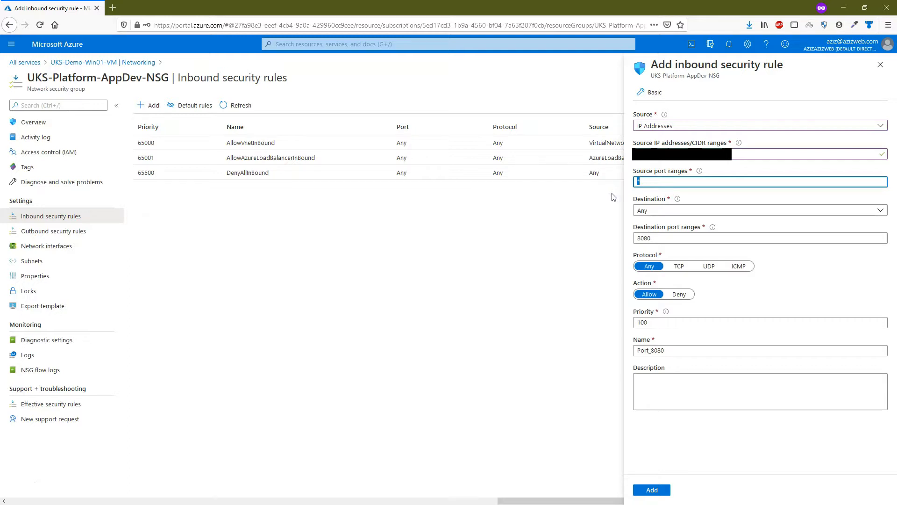
click(647, 183)
click(669, 211)
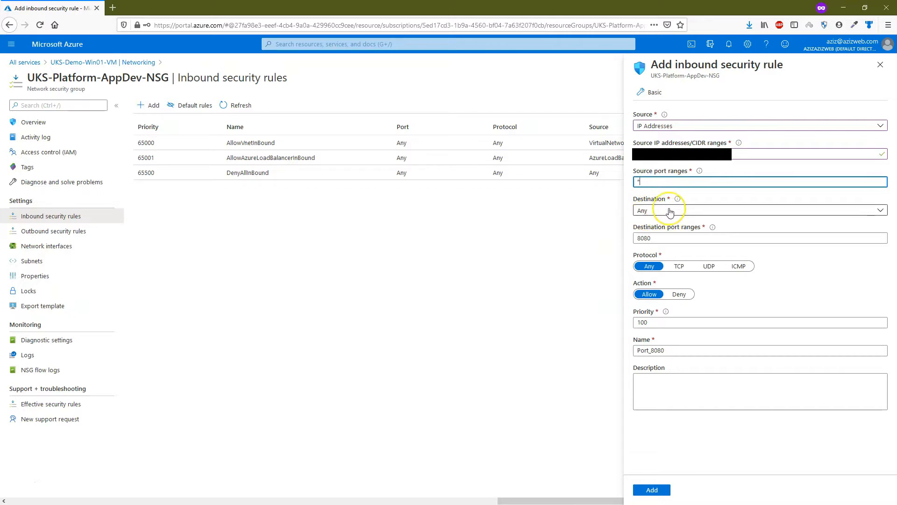
click(674, 217)
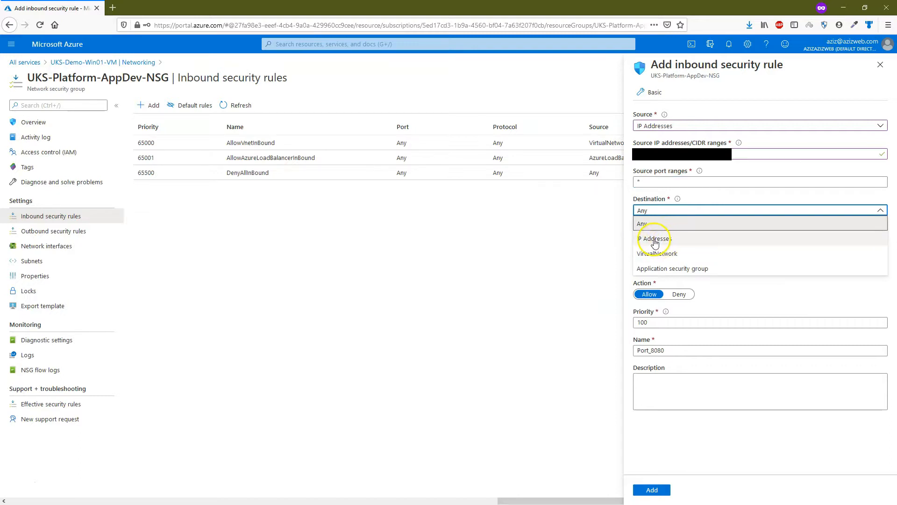
click(668, 211)
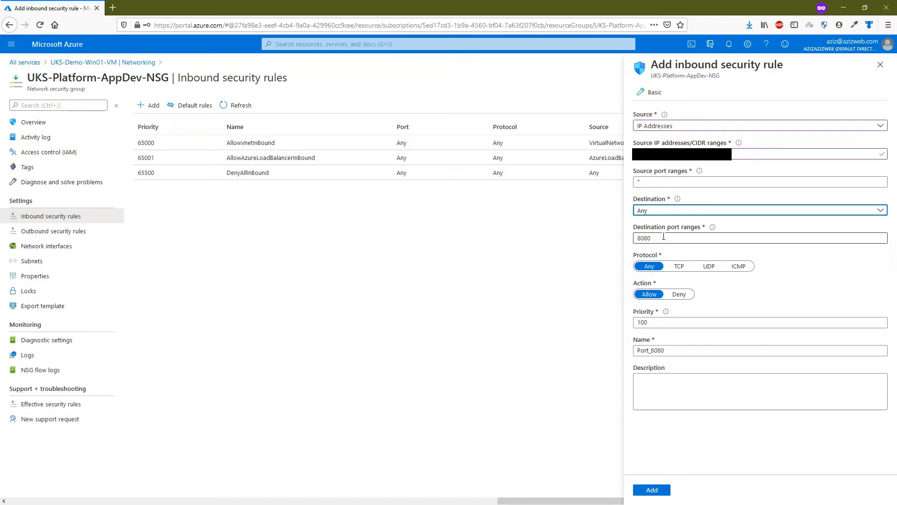
Set the rule's destination port to 3389, protocol to TCP and name to RemoteConnection, and add it with priority 100
drag(663, 236, 615, 247)
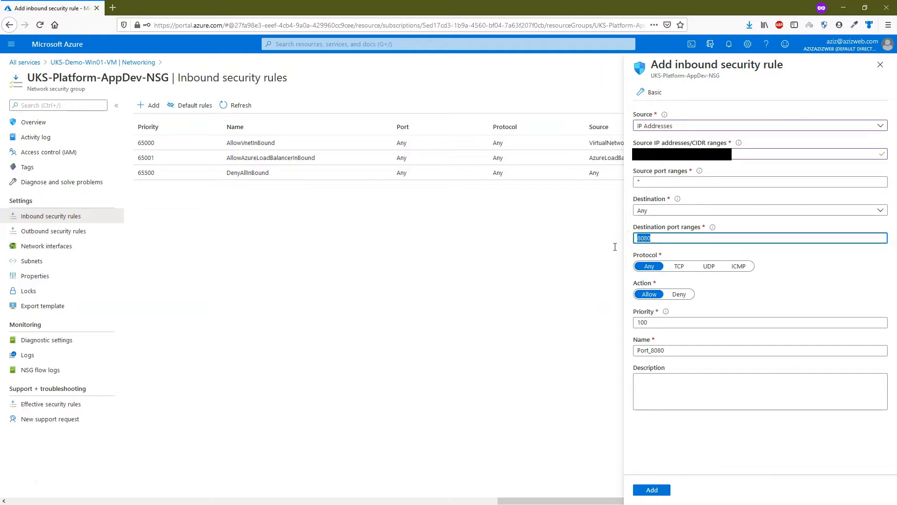
text(3389)
click(680, 269)
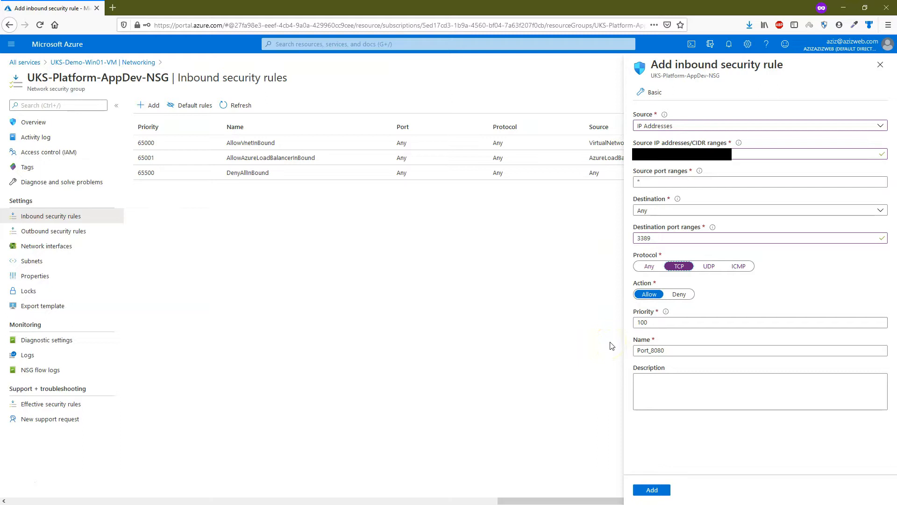
drag(661, 323, 594, 326)
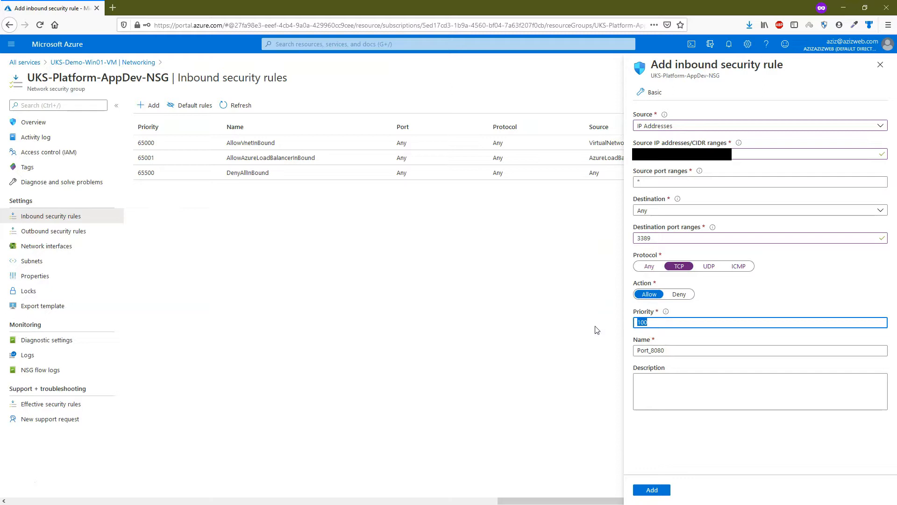
key(Tab)
text(RemoteConn)
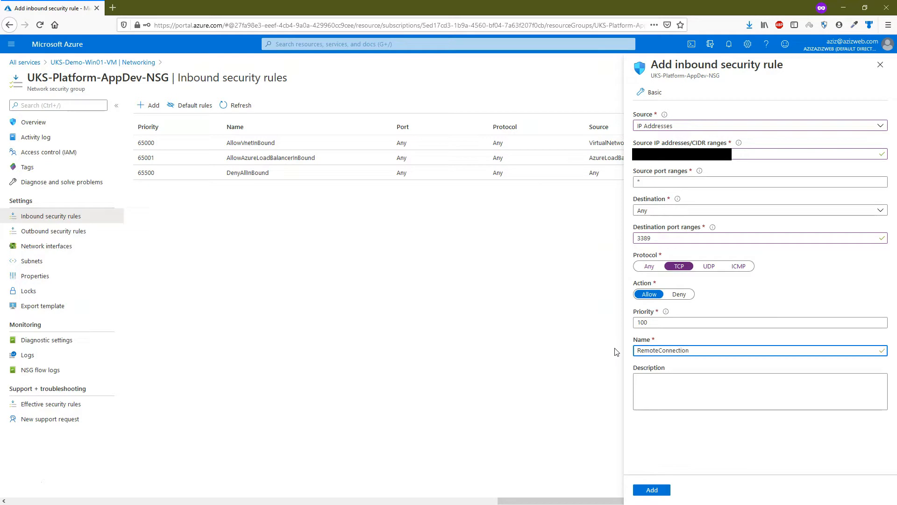
click(654, 489)
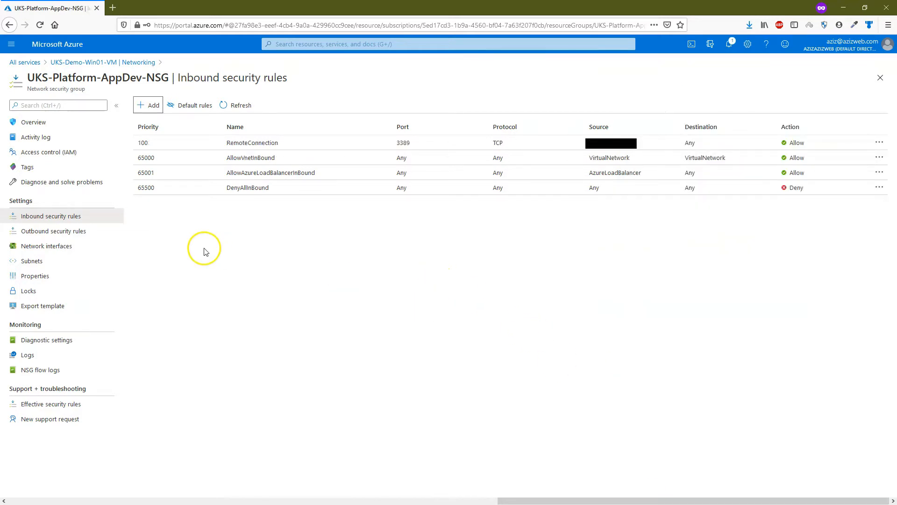
Download the RDP file for UKS-Demo-Win01-VM's public IP address on port 3389 and open it with Remote Desktop Connection
click(11, 44)
click(42, 238)
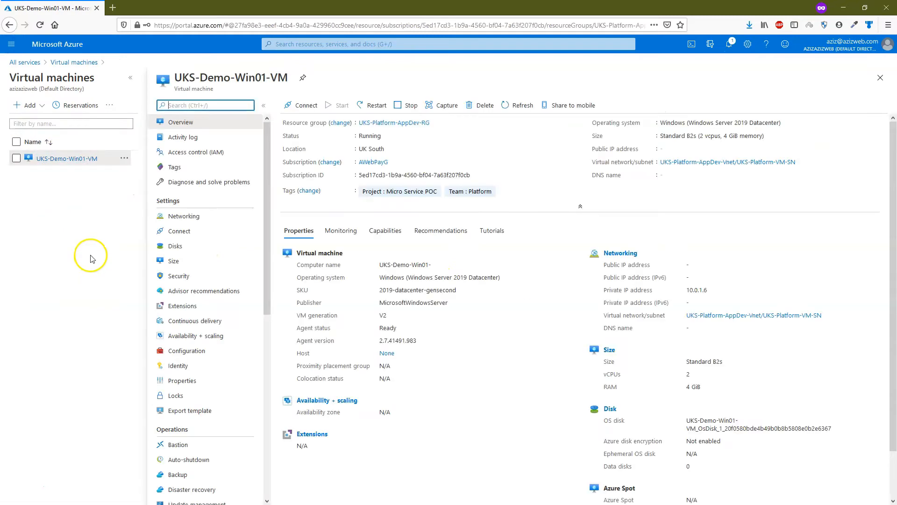
click(180, 233)
click(328, 248)
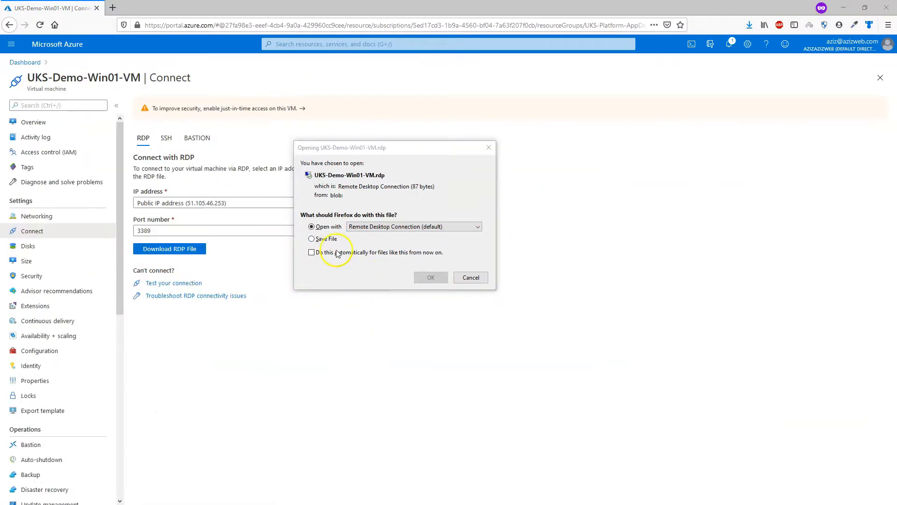
click(387, 270)
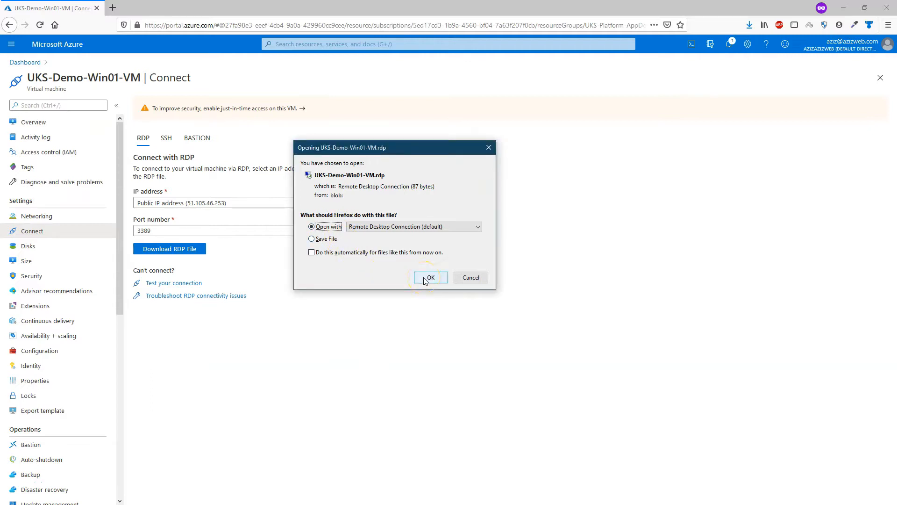
click(425, 279)
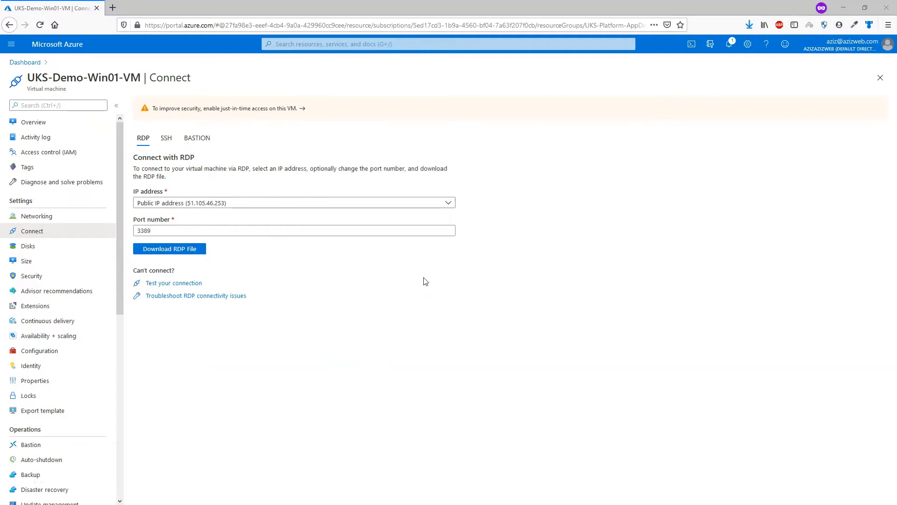
key(alt)
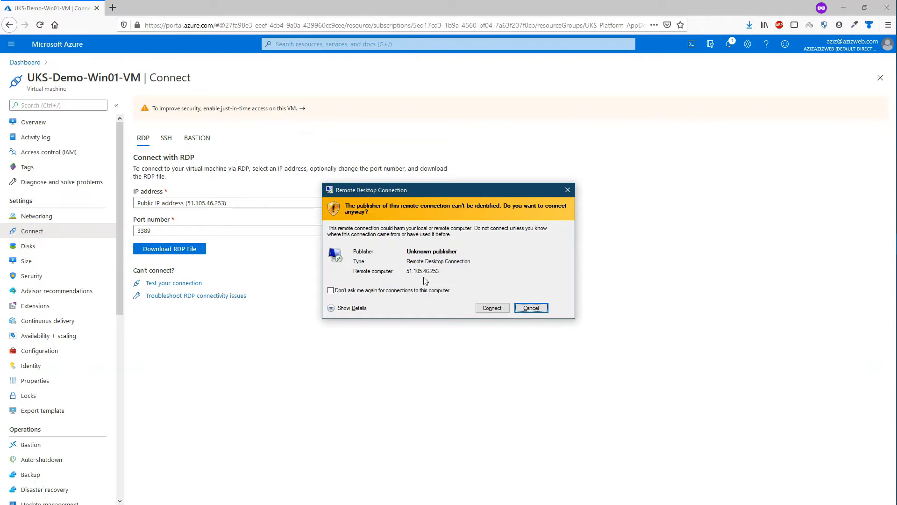
Proceed with the remote connection despite the unidentified publisher and choose to sign in with a different account
click(493, 309)
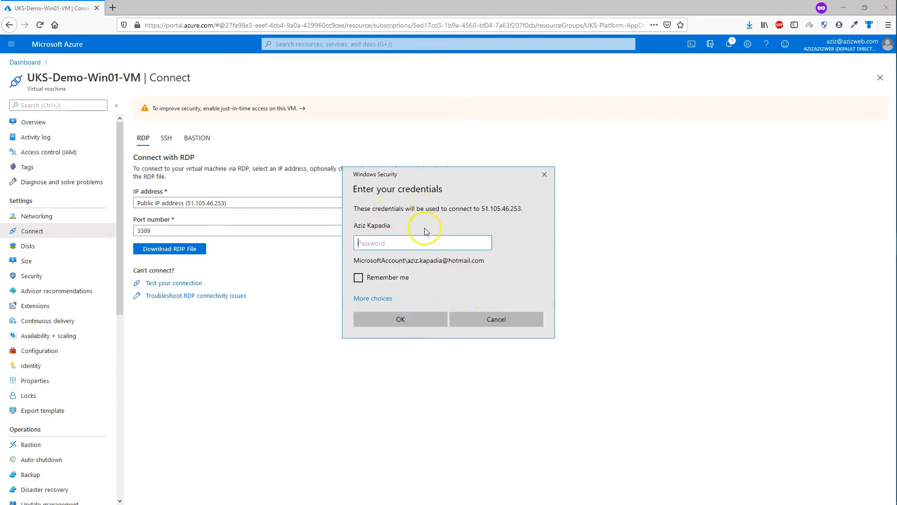
click(372, 299)
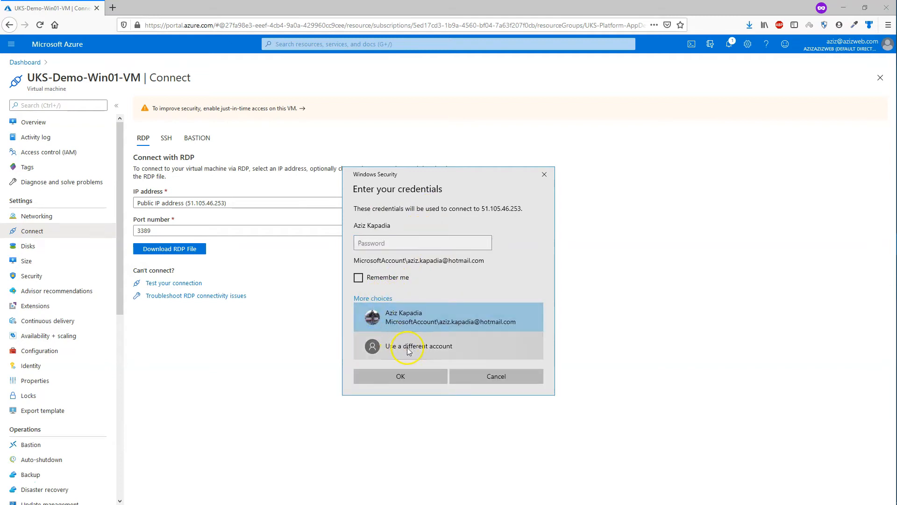
click(414, 350)
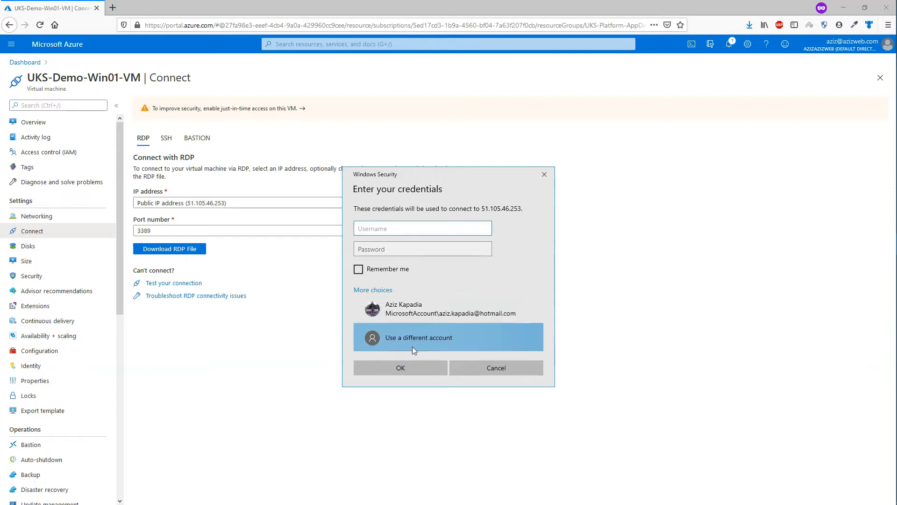
Sign in with the username testuser01 and the account password, and accept the remote computer's untrusted certificate to connect
text(testuser01)
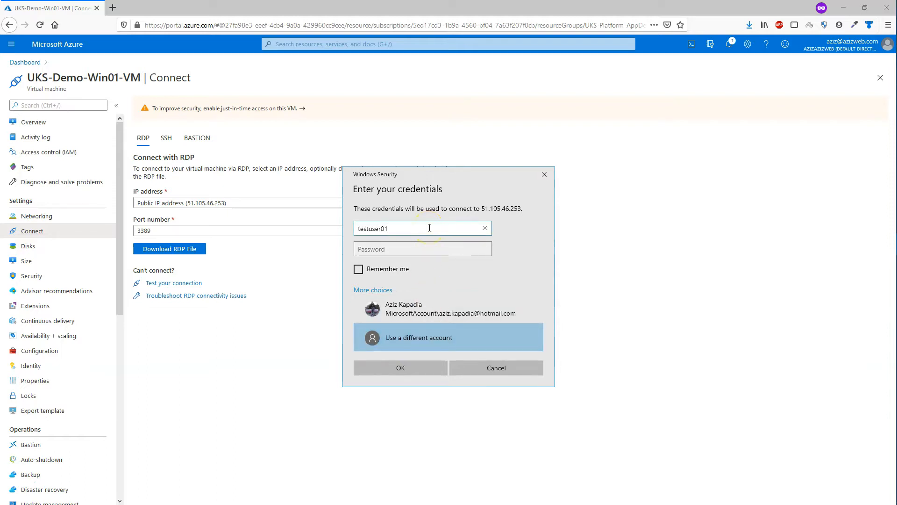
key(Tab)
text(***)
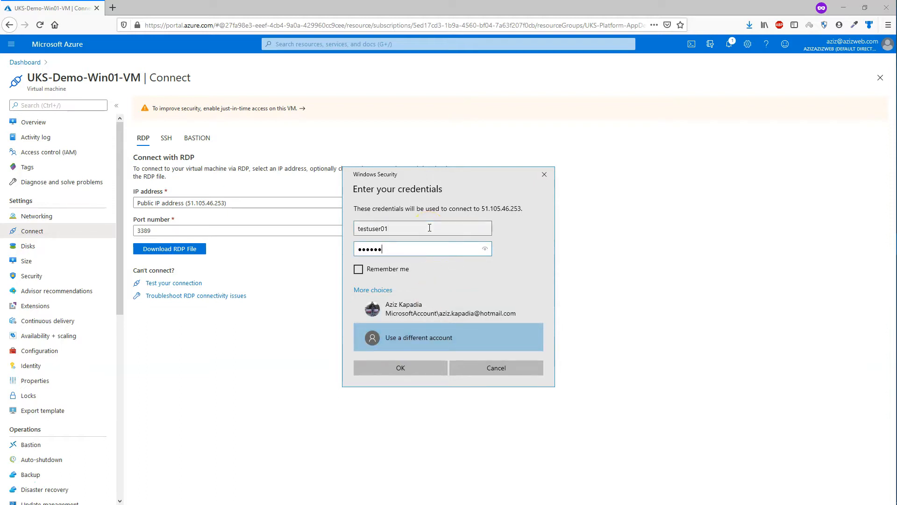
click(435, 338)
click(413, 364)
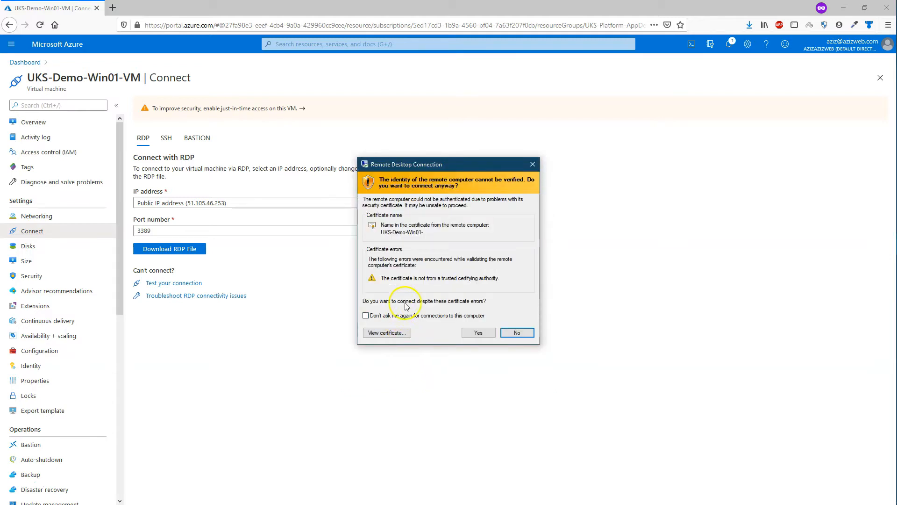
click(484, 333)
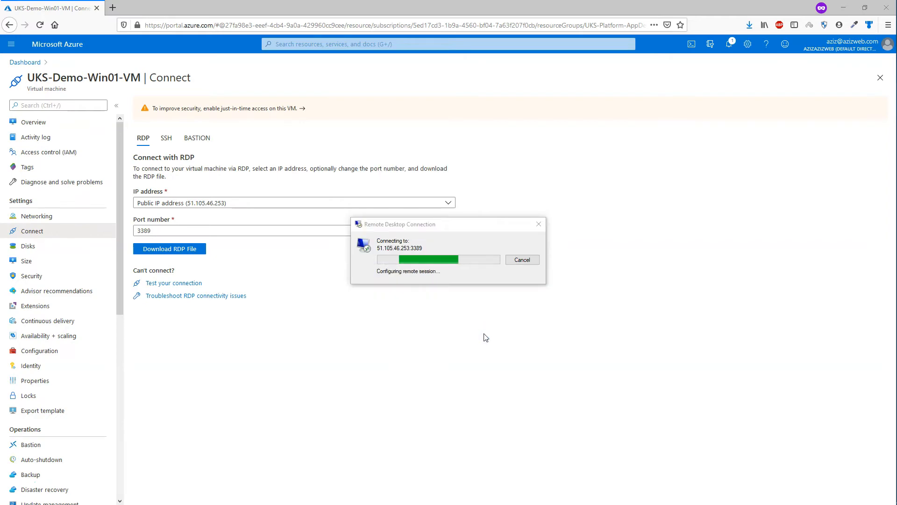